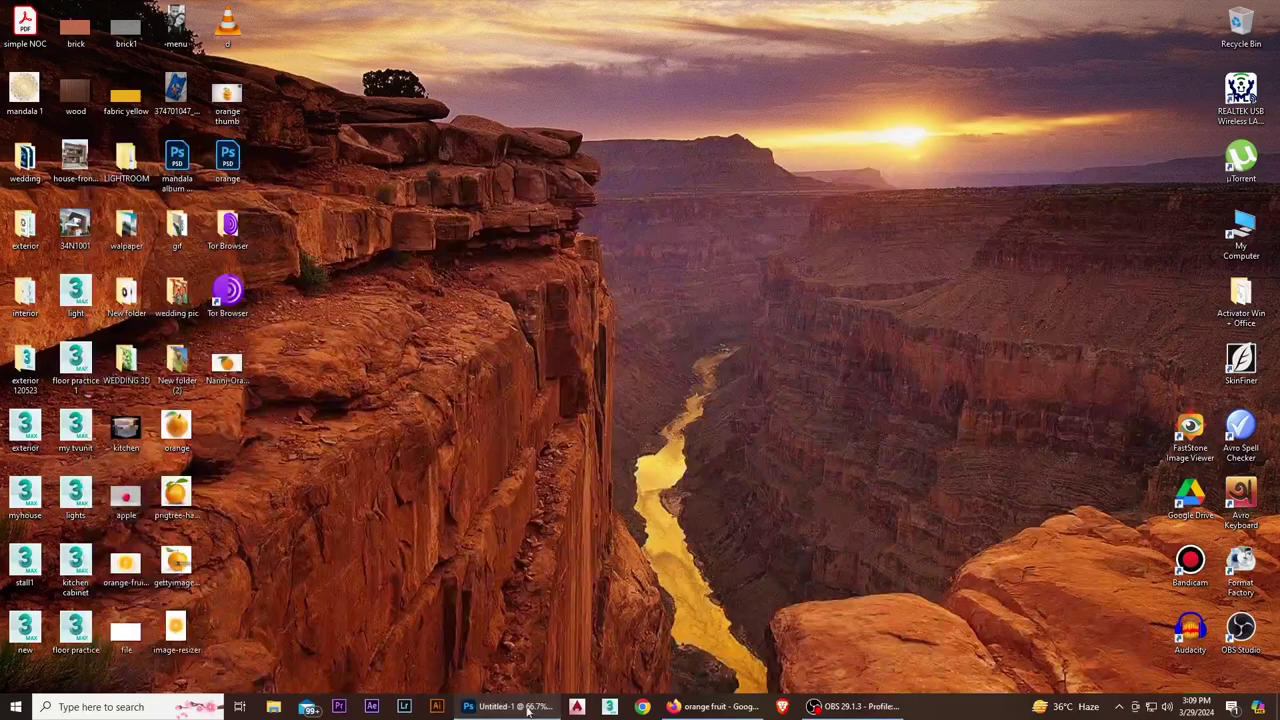
Place the orange photo from the desktop onto the blank Untitled-1 canvas.
mouse_move(225, 364)
mouse_down()
mouse_move(527, 648)
mouse_move(540, 449)
mouse_up()
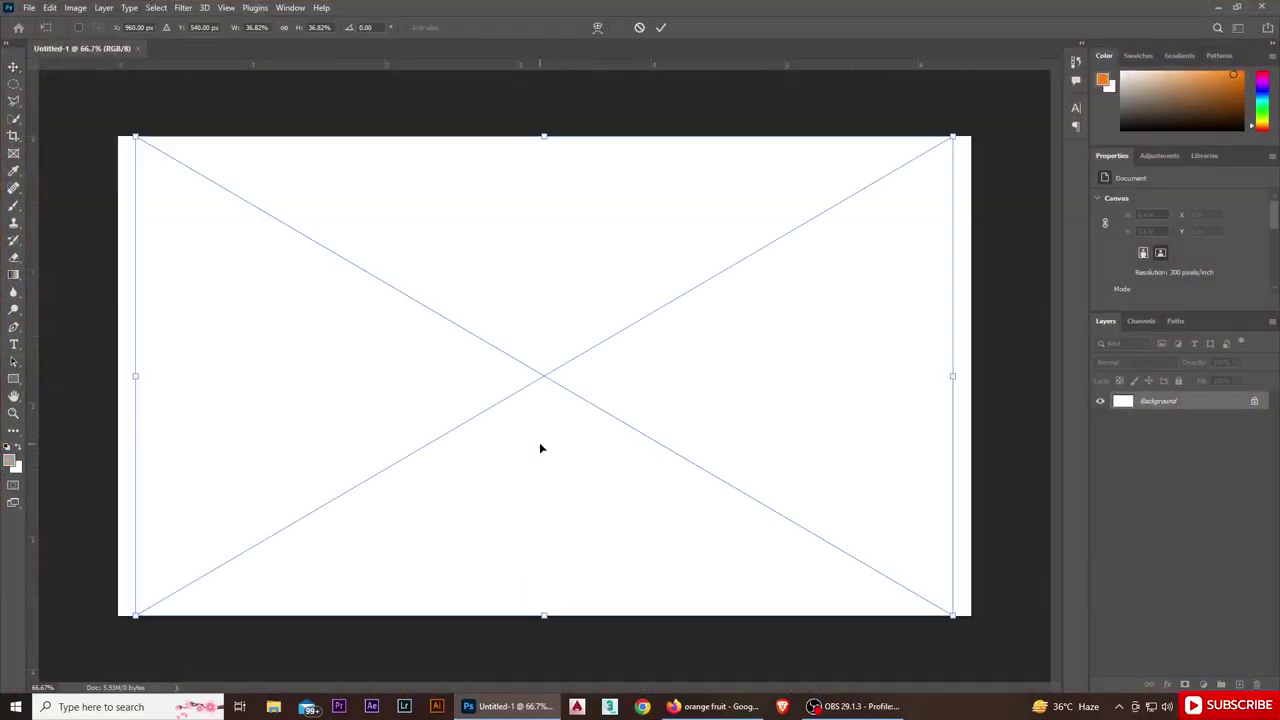
Cut the orange onto Layer 1 via Select Subject, hide the originals, and pick the Pen tool.
click(660, 28)
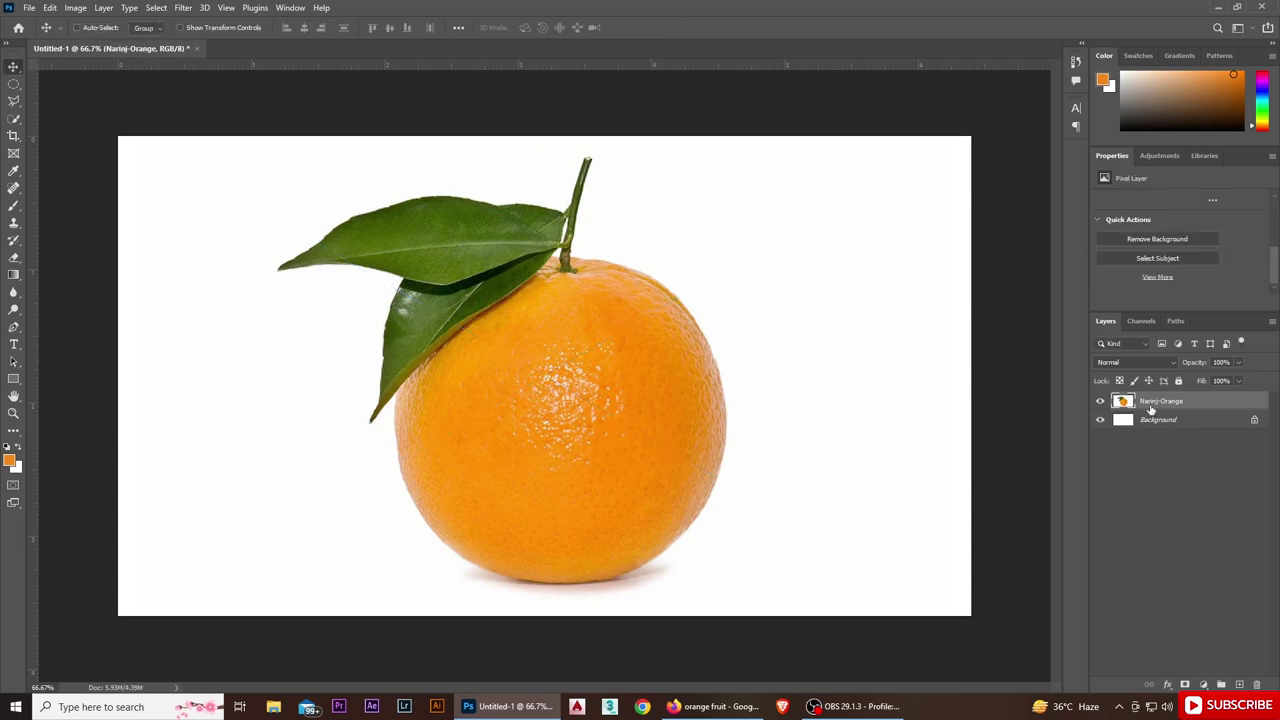
key(ctrl+j)
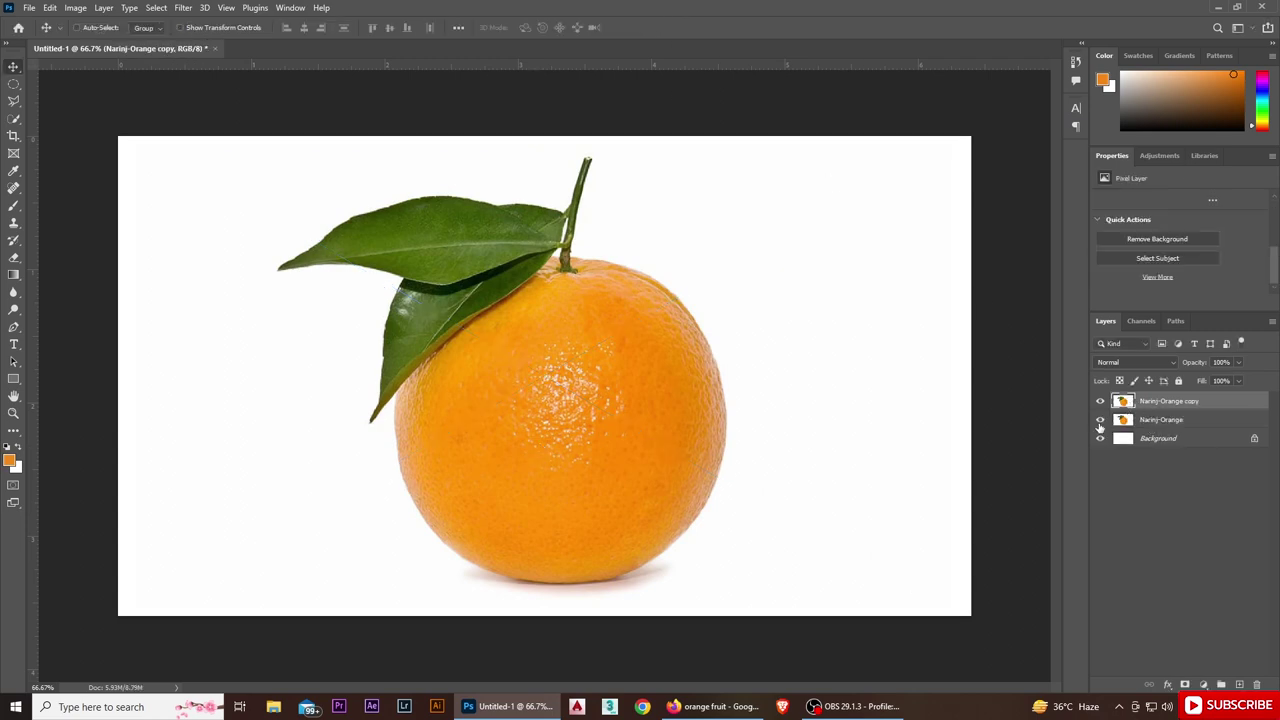
click(1157, 258)
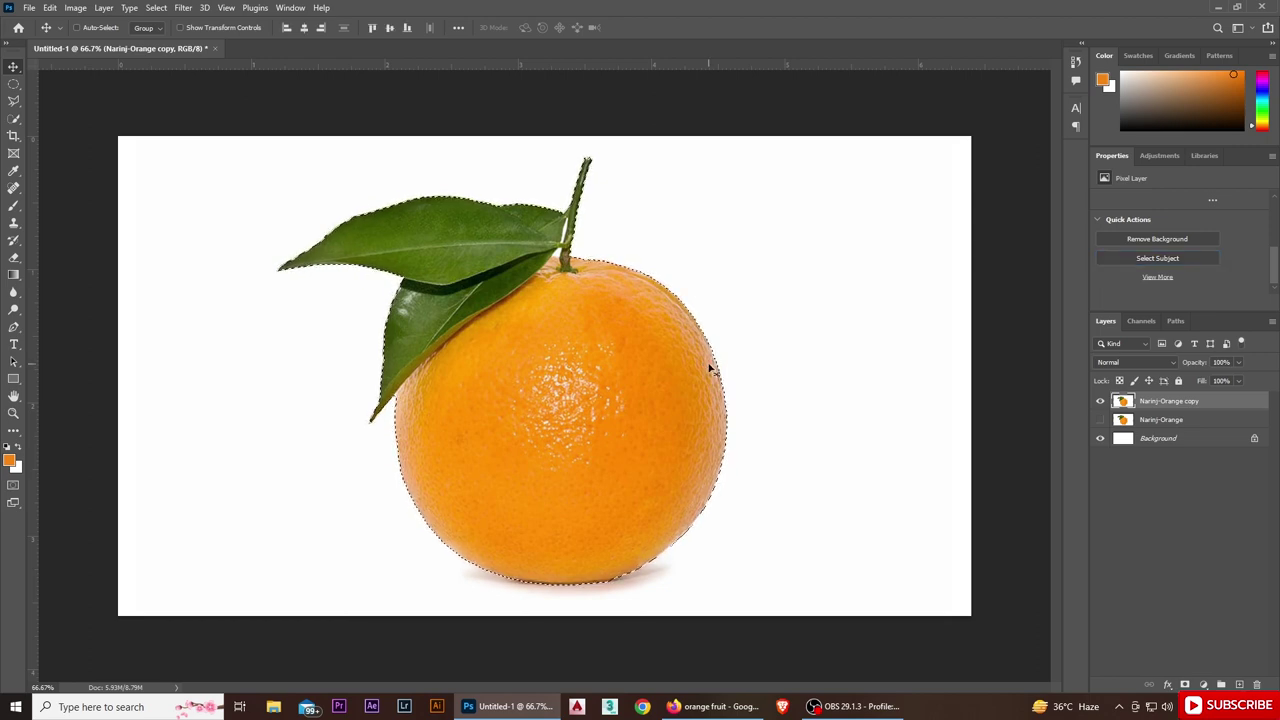
key(ctrl+j)
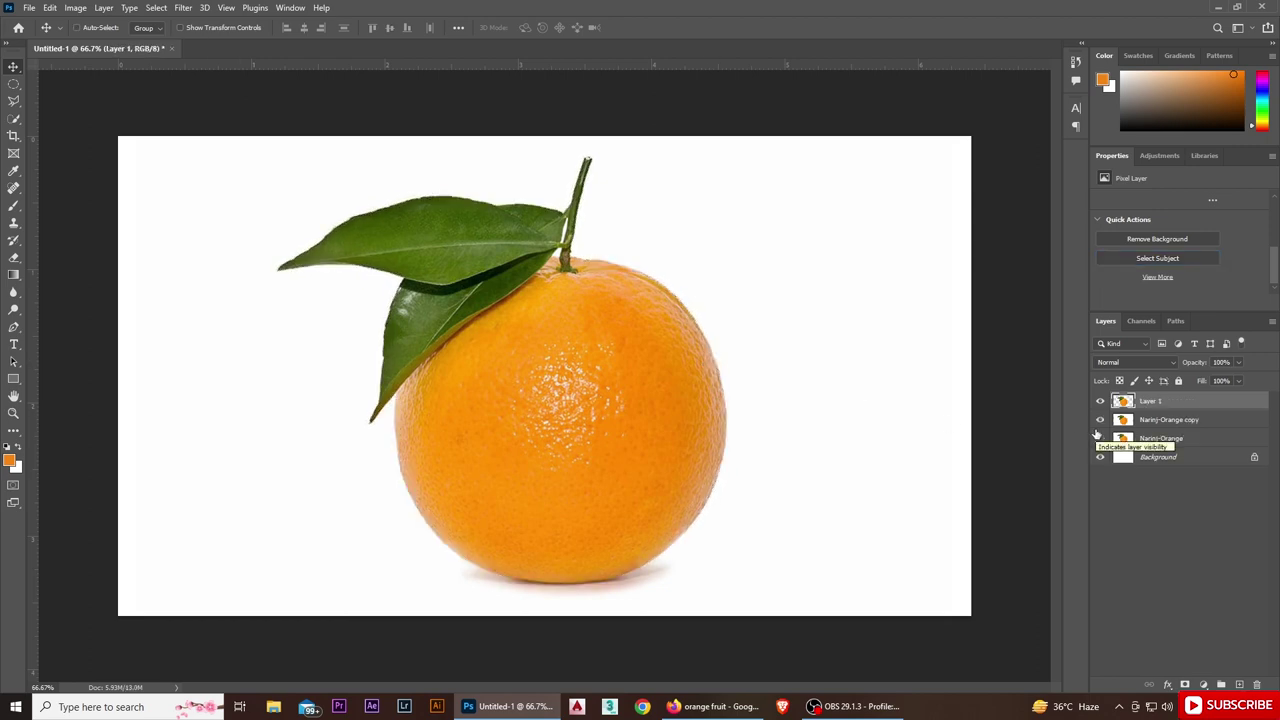
click(1100, 420)
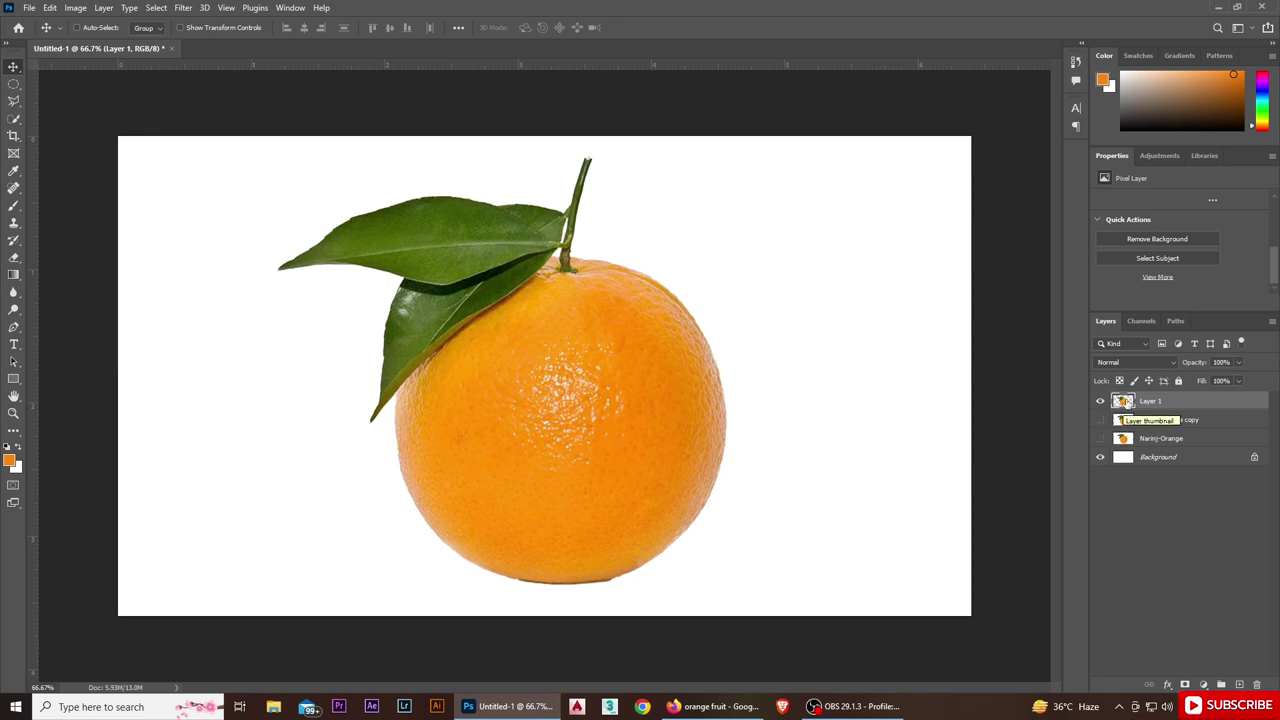
click(14, 100)
click(14, 327)
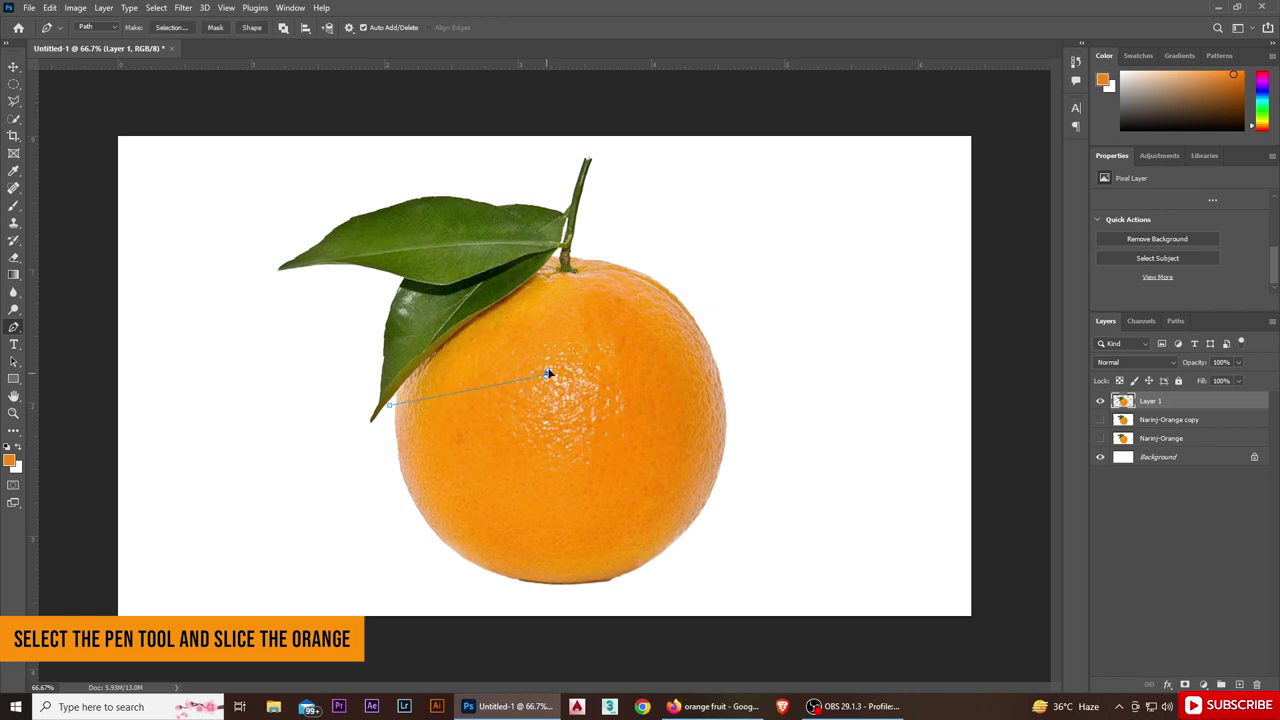
Draw a curved pen slicing line across the orange's upper part.
drag(558, 351, 537, 400)
drag(650, 277, 617, 250)
scroll(413, 428, up, 3)
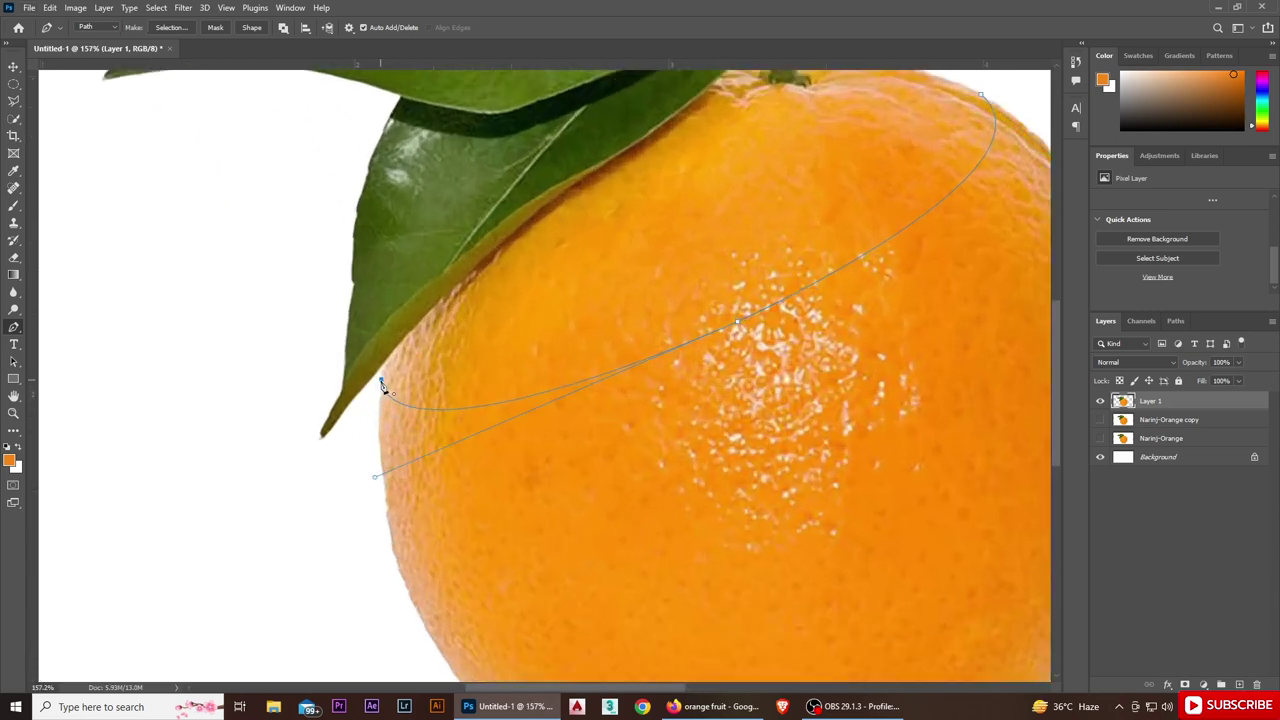
scroll(300, 514, down, 3)
scroll(794, 286, down, 1)
scroll(743, 240, down, 1)
scroll(736, 167, down, 1)
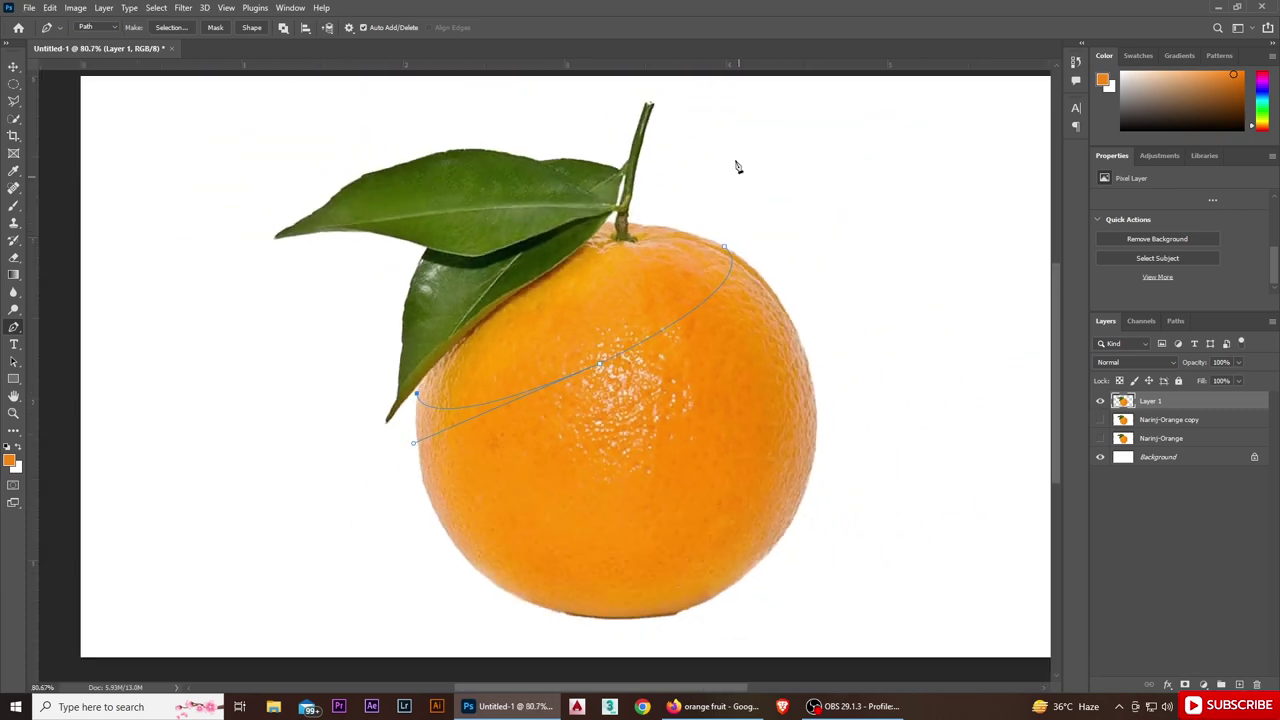
Continue the path around the stem and leaves and close it.
click(728, 147)
click(695, 104)
click(609, 92)
click(455, 122)
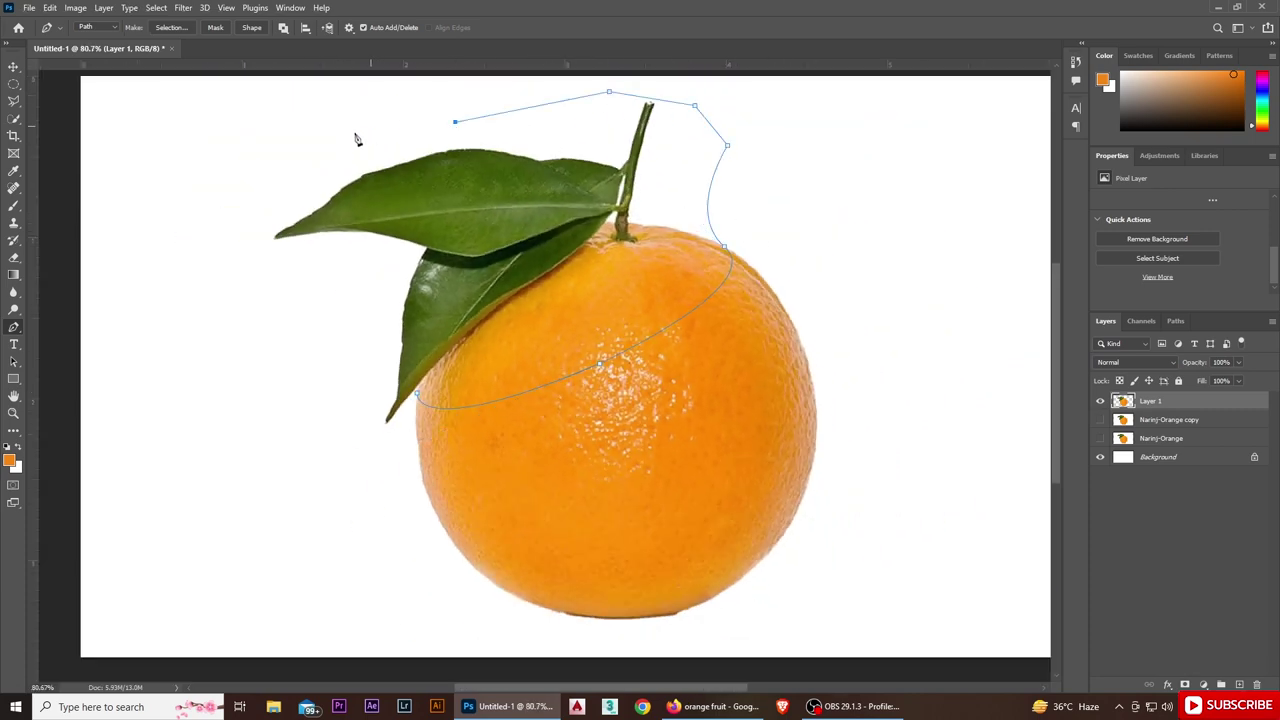
click(281, 152)
click(230, 284)
click(335, 315)
click(363, 430)
click(395, 451)
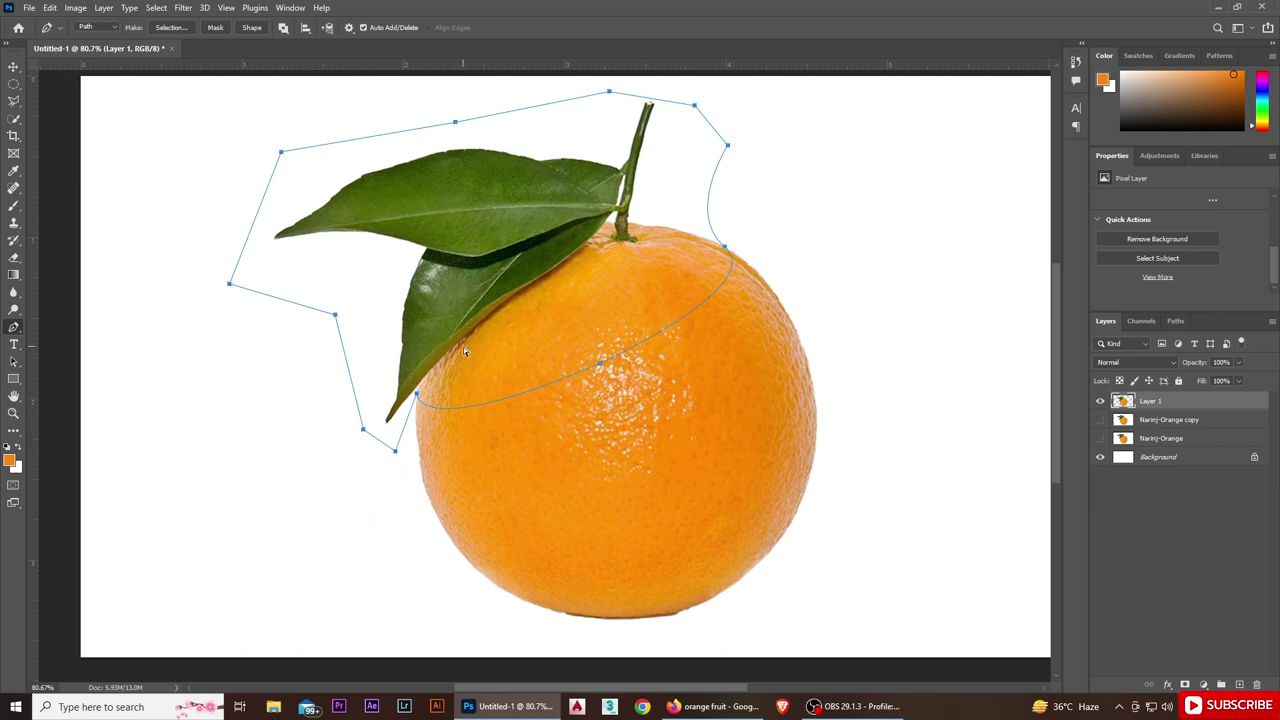
Copy the leafy top onto a hidden Layer 2 and delete it from Layer 1.
key(ctrl+Return)
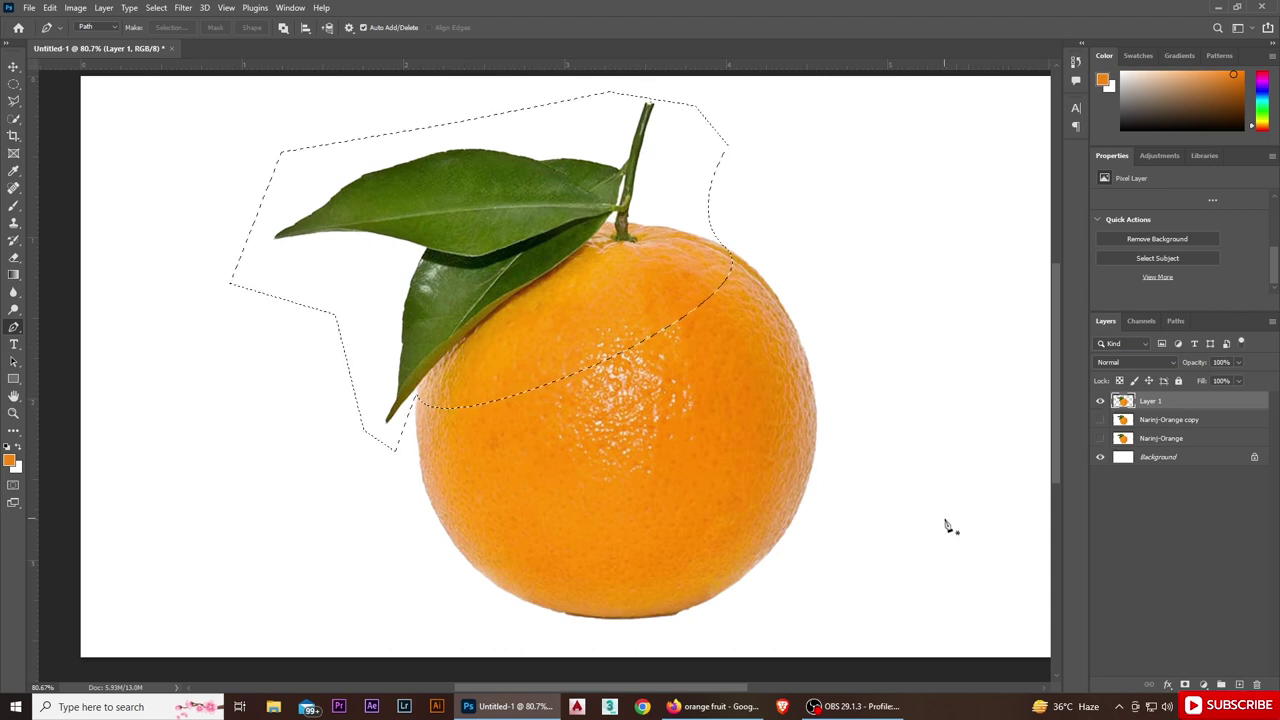
key(ctrl+j)
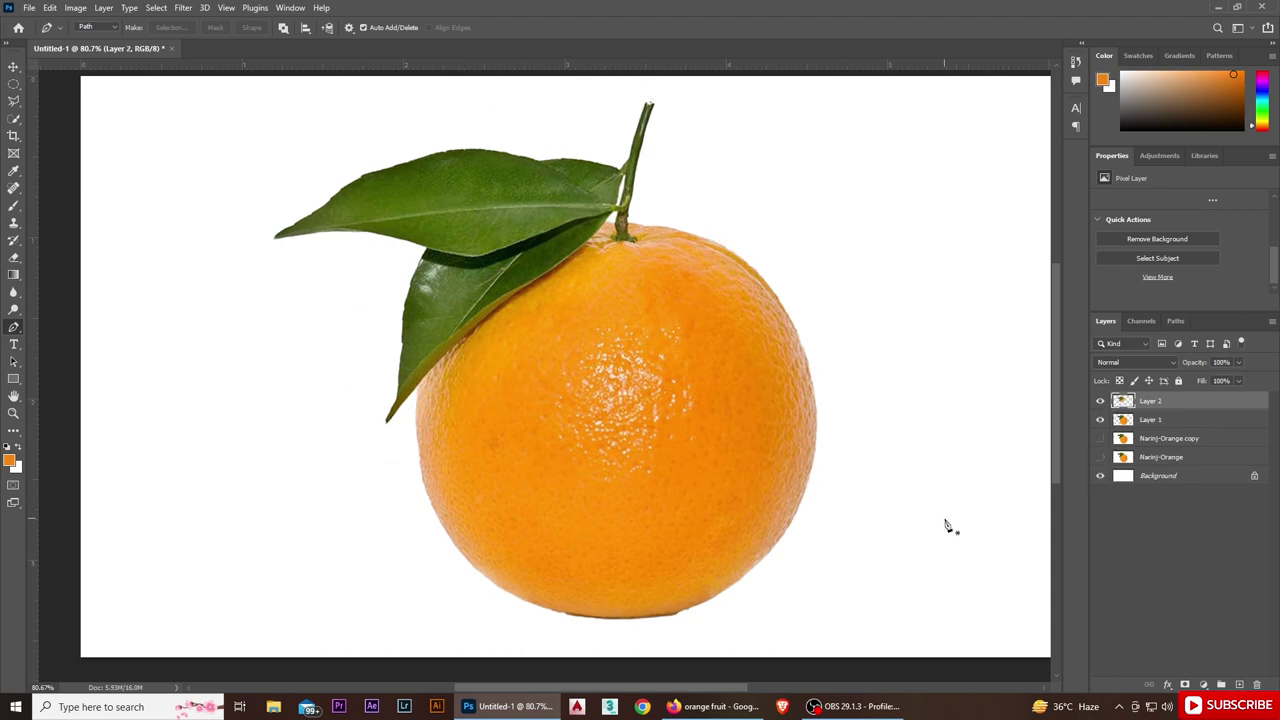
ctrl+click(1123, 421)
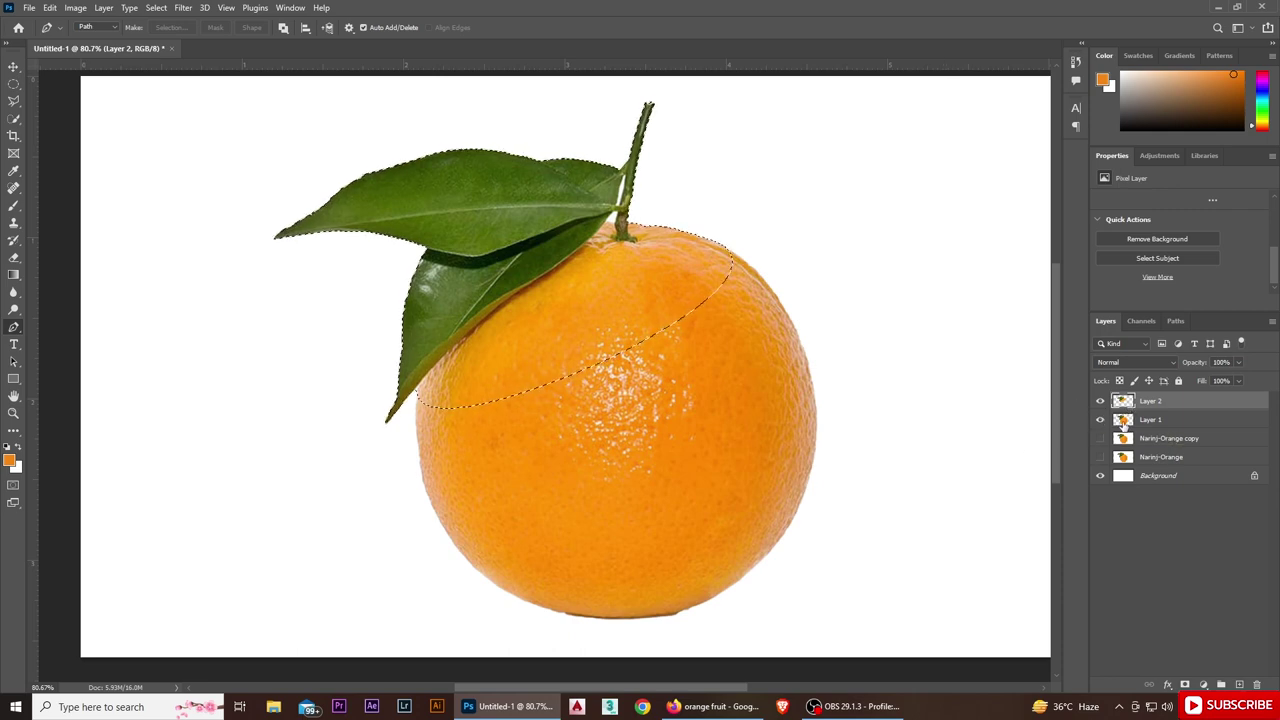
click(1123, 421)
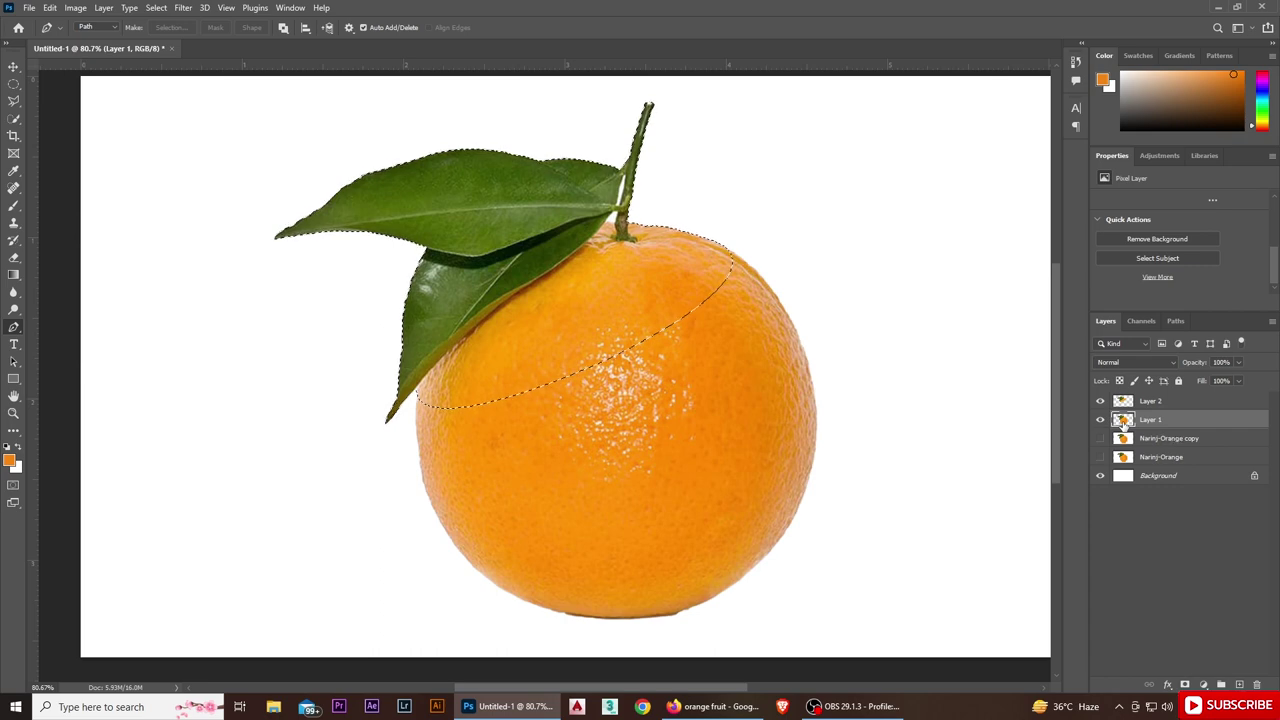
key(Delete)
click(1100, 401)
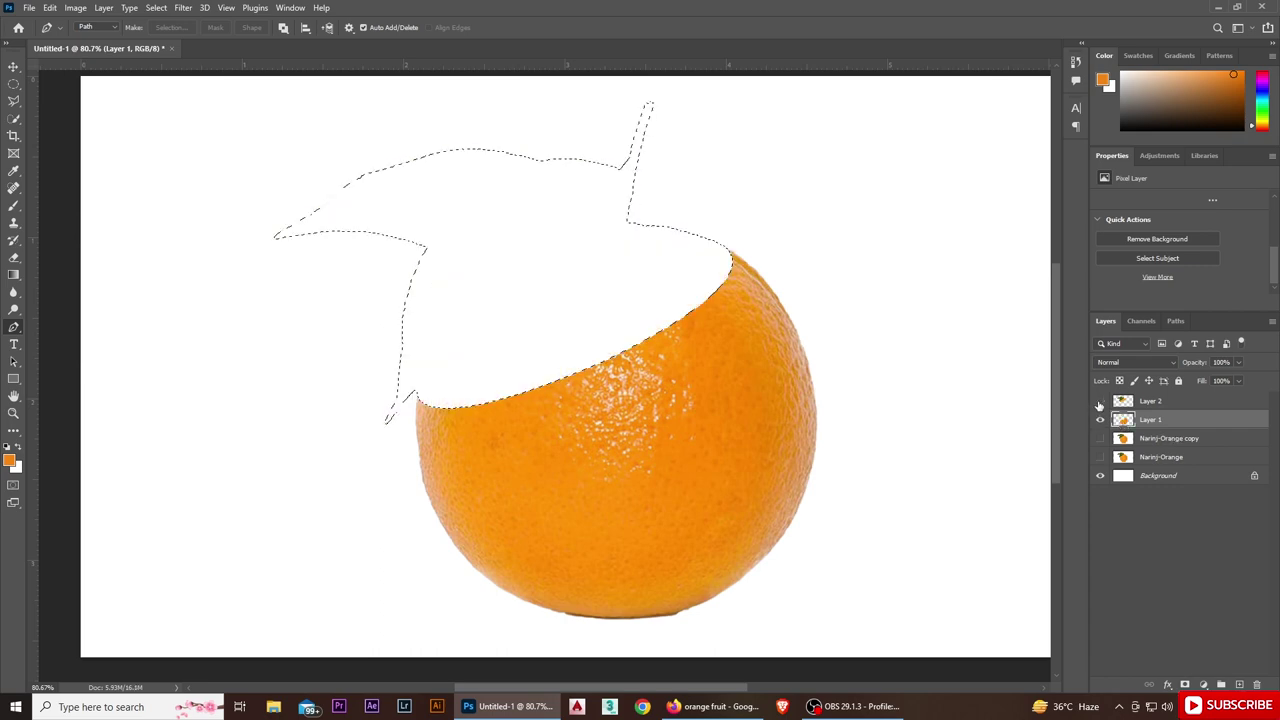
key(ctrl+d)
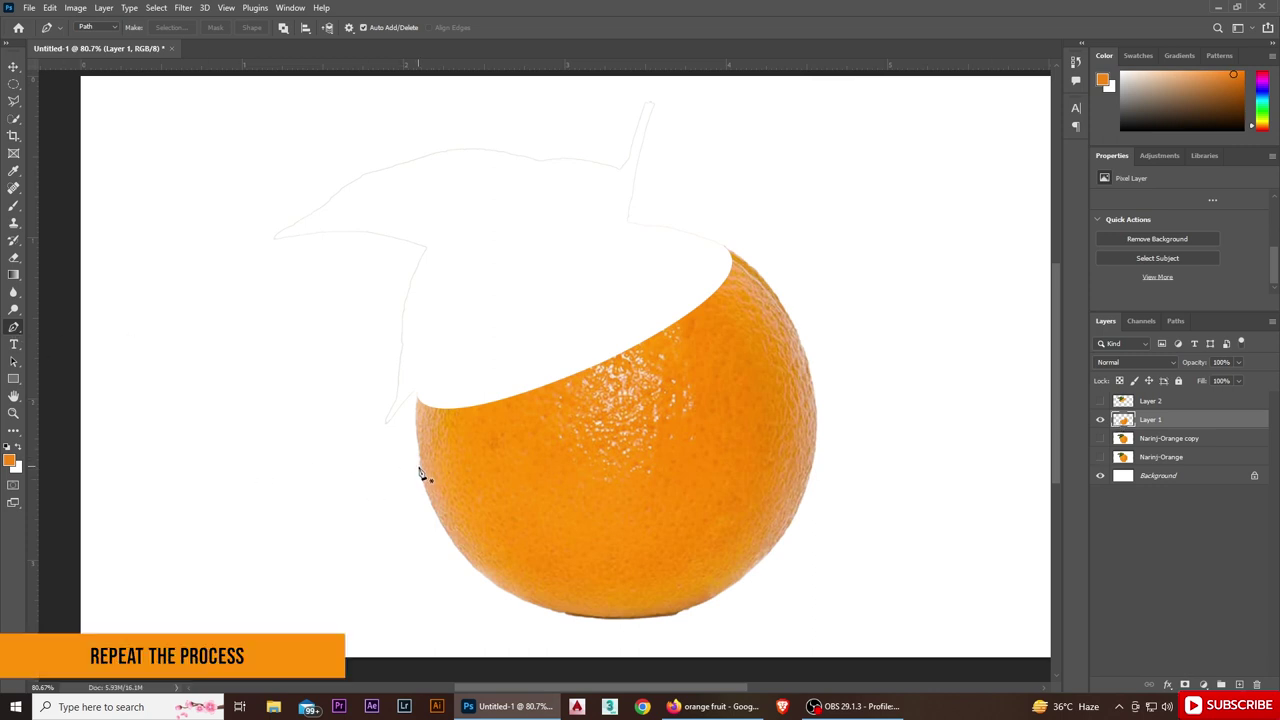
Draw the curved second cut line across the orange below the first slice.
scroll(420, 472, up, 2)
click(420, 464)
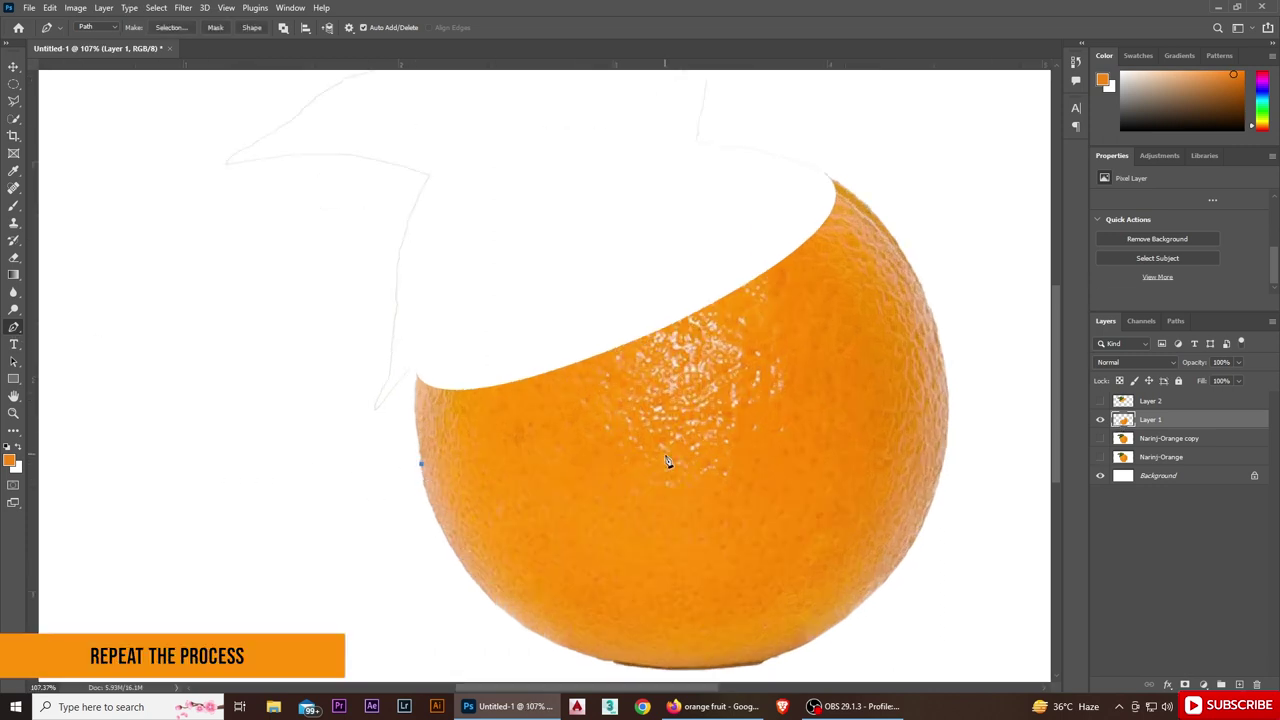
drag(665, 461, 697, 441)
mouse_move(636, 484)
mouse_down()
mouse_move(450, 560)
mouse_move(443, 551)
mouse_up()
drag(885, 229, 876, 193)
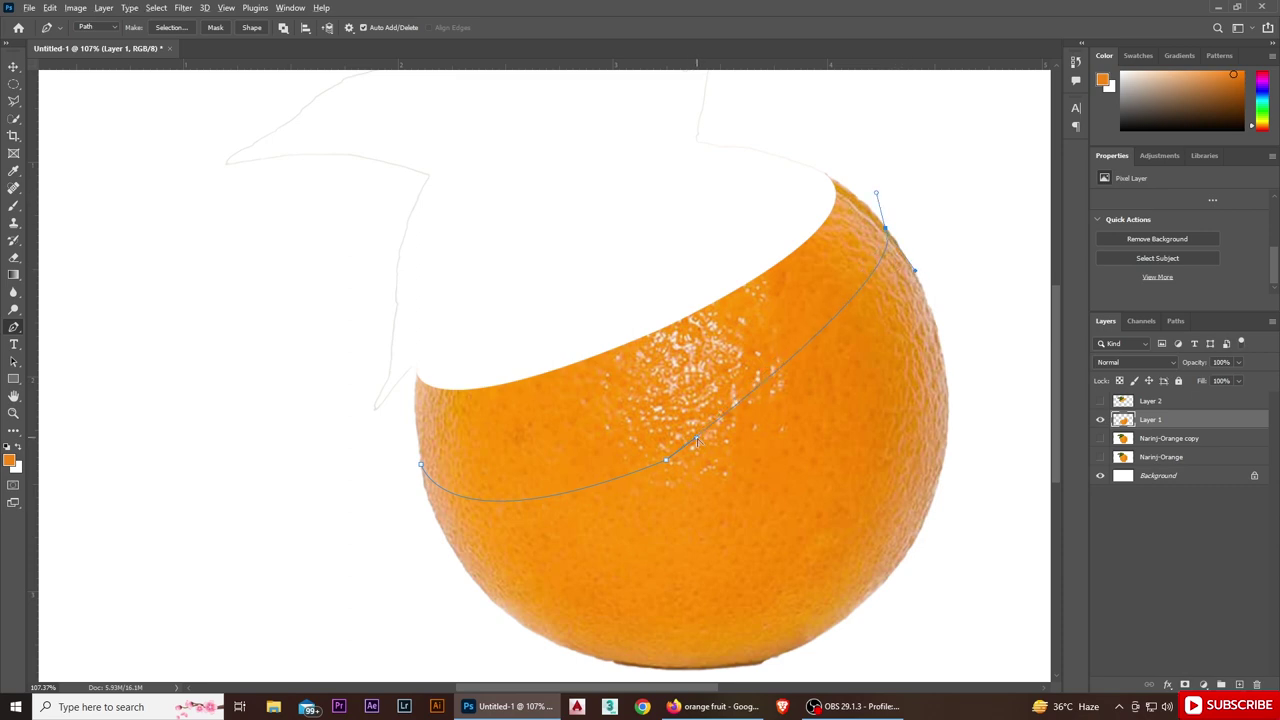
mouse_move(697, 441)
mouse_down()
mouse_move(877, 329)
mouse_move(883, 386)
mouse_move(875, 371)
mouse_up()
drag(913, 270, 915, 252)
Close the path around the second band, copy it to Layer 3, and delete it from Layer 1.
click(859, 118)
click(731, 93)
click(403, 215)
click(246, 361)
click(345, 492)
click(420, 465)
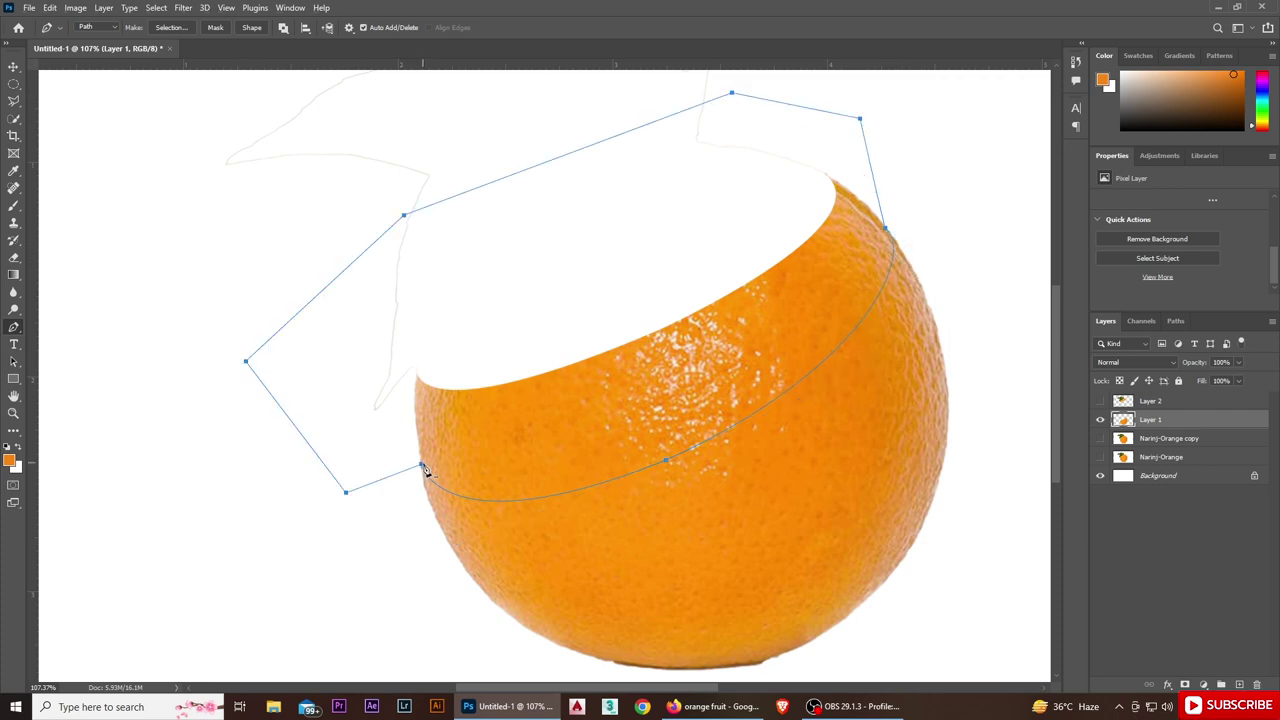
key(ctrl+Return)
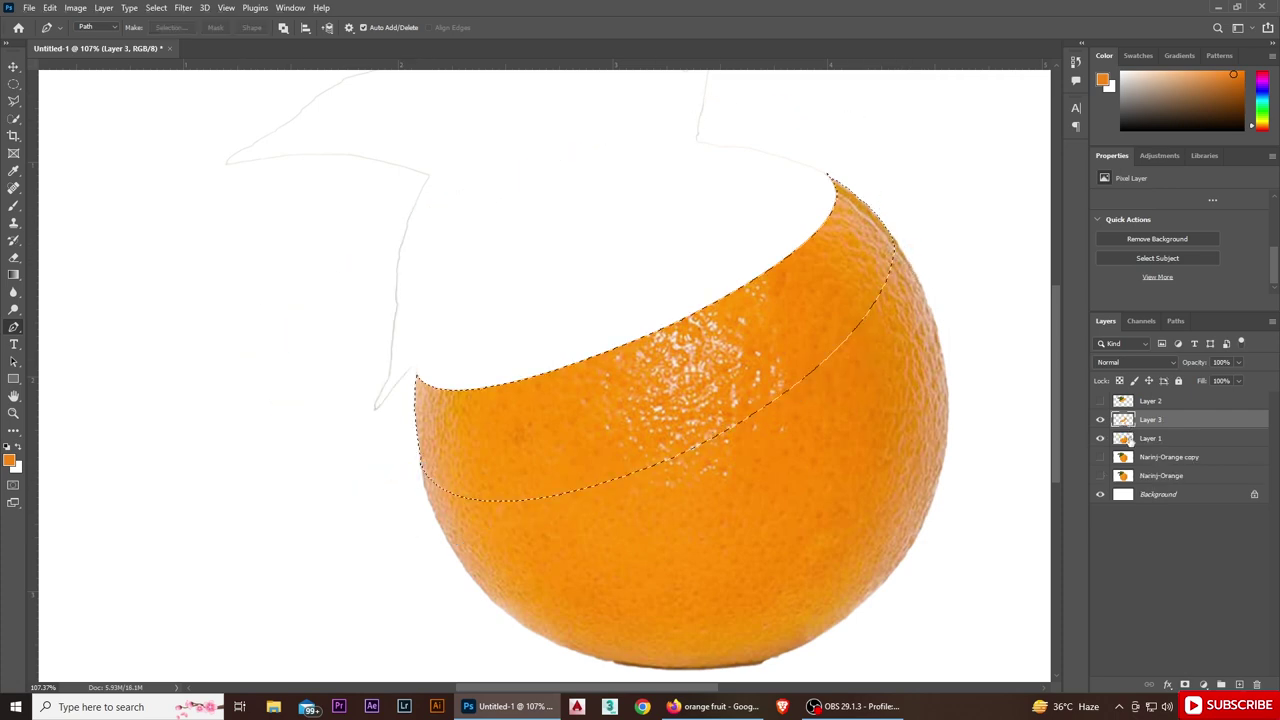
key(ctrl+j)
key(Delete)
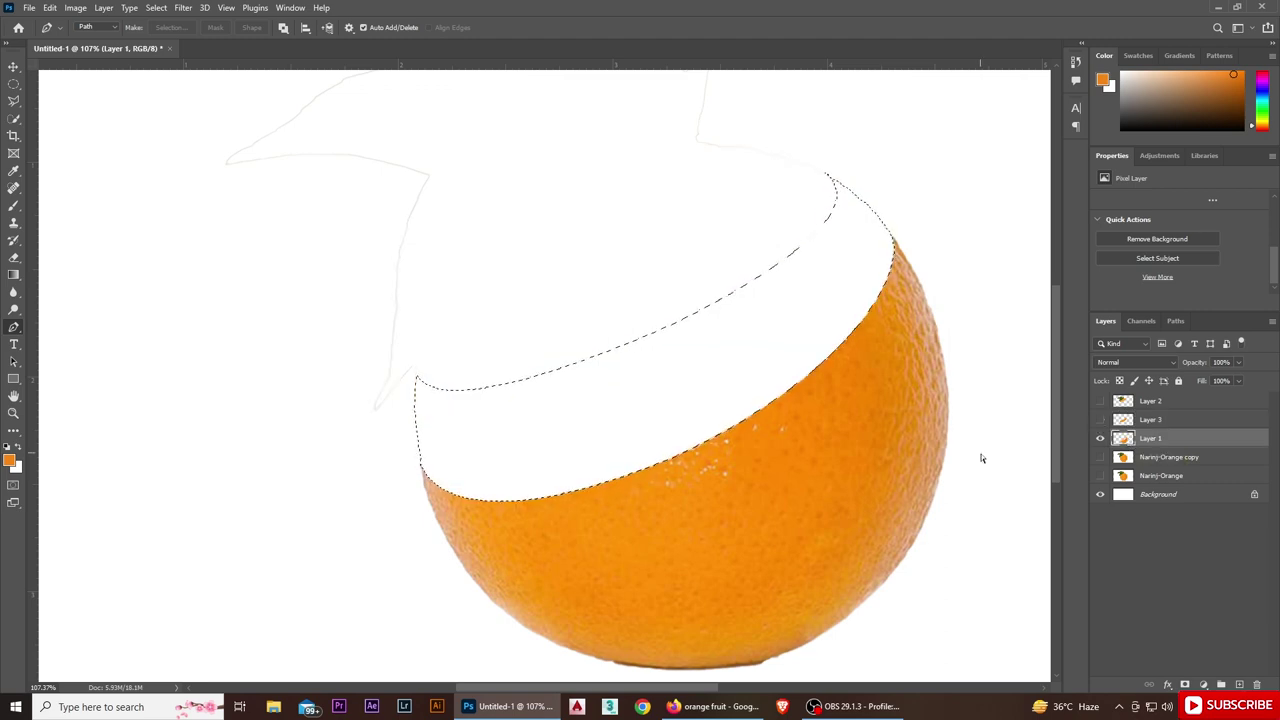
key(ctrl+d)
Draw and close a pen path around the third orange band.
click(452, 550)
mouse_move(627, 568)
mouse_down()
mouse_move(466, 597)
mouse_move(469, 585)
mouse_up()
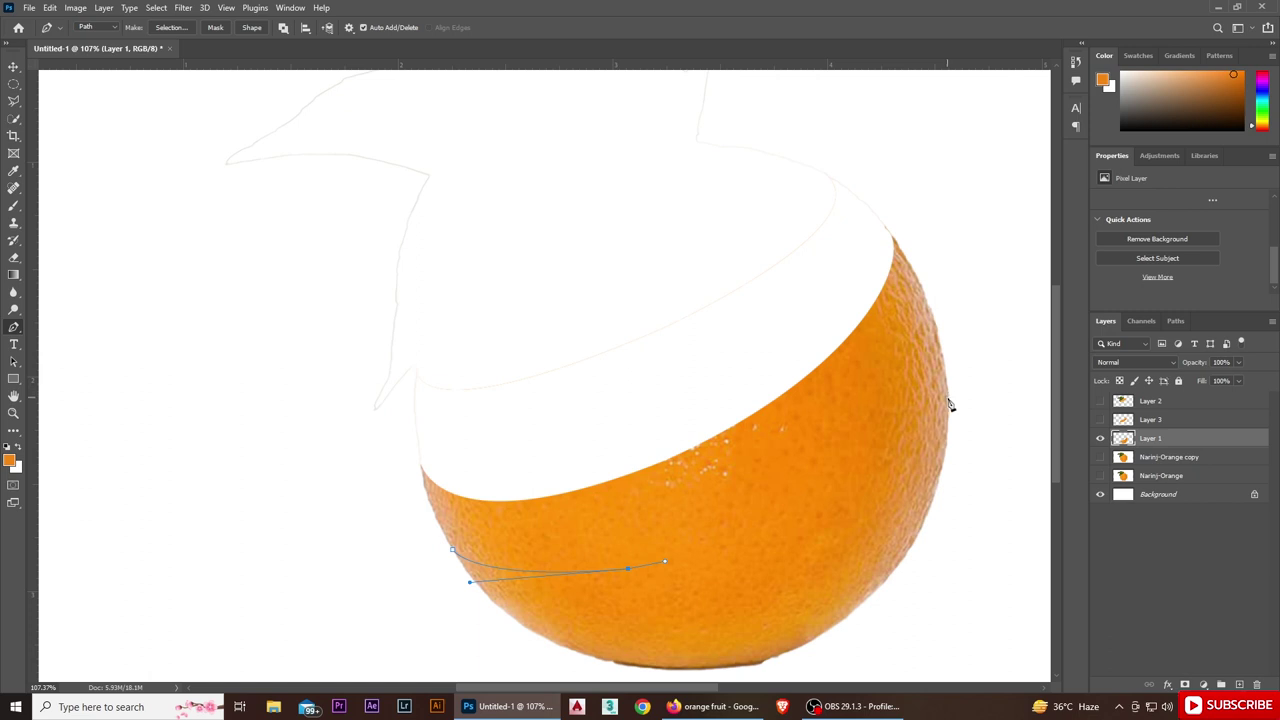
drag(946, 399, 956, 385)
drag(663, 563, 804, 552)
click(956, 330)
click(939, 205)
click(798, 233)
click(430, 339)
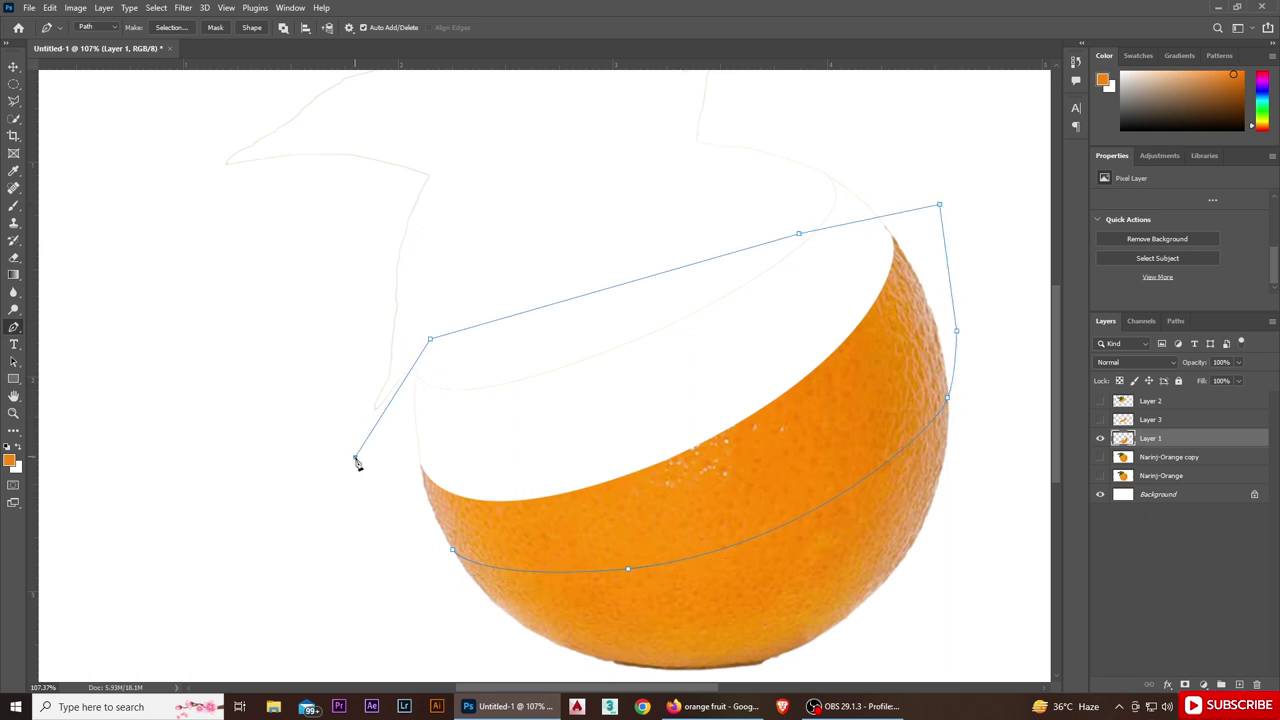
click(355, 460)
click(452, 549)
Copy the third band onto a hidden Layer 4 and delete it from Layer 1.
key(ctrl+Return)
key(ctrl+j)
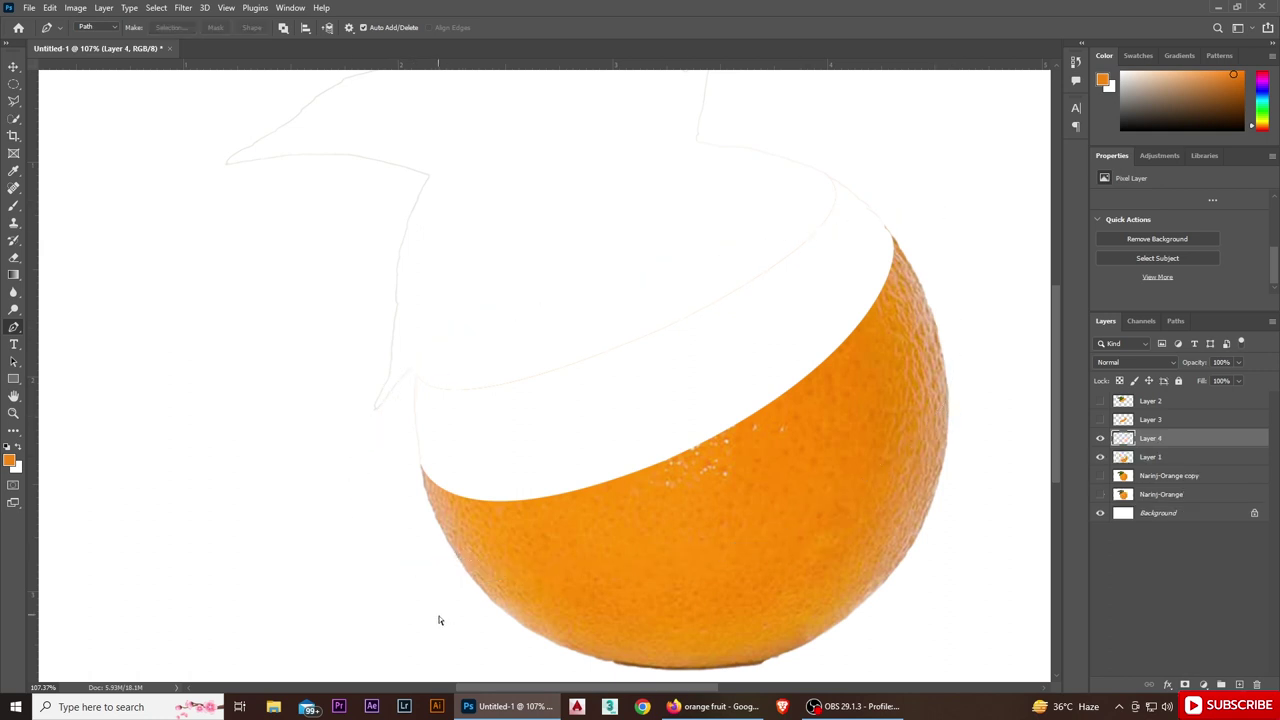
ctrl+click(1122, 438)
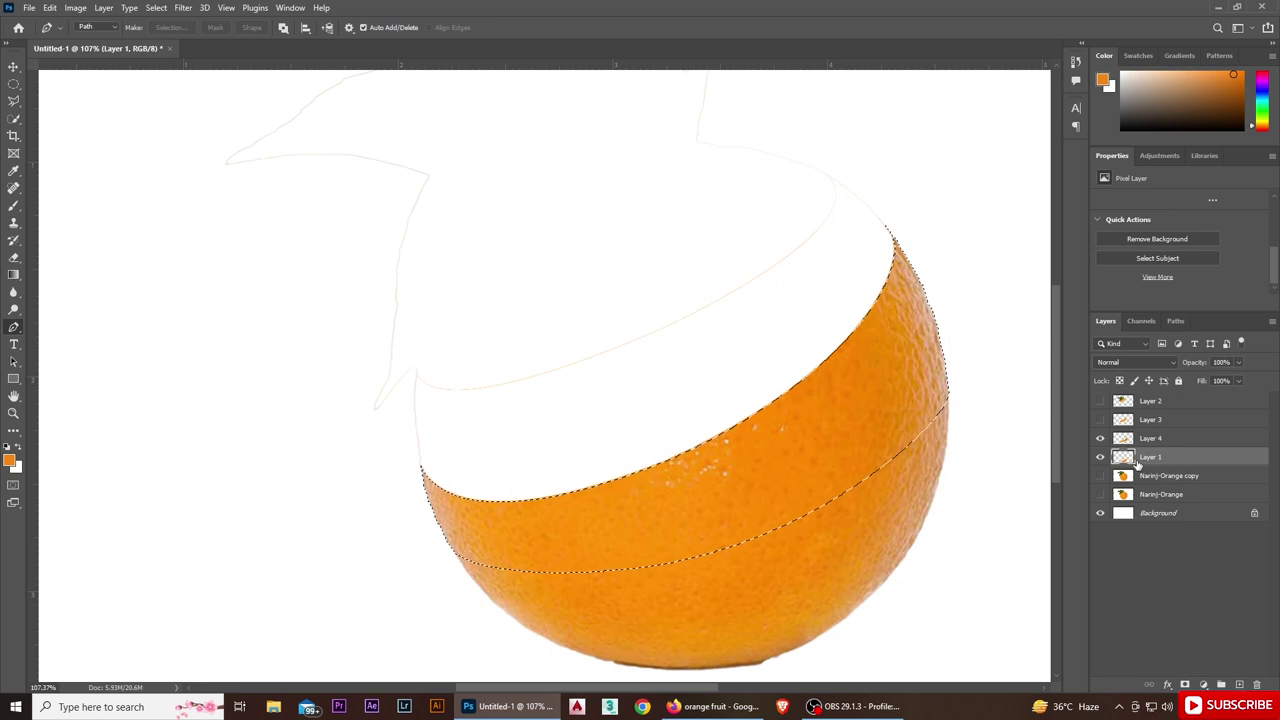
key(Delete)
click(1100, 438)
key(ctrl+d)
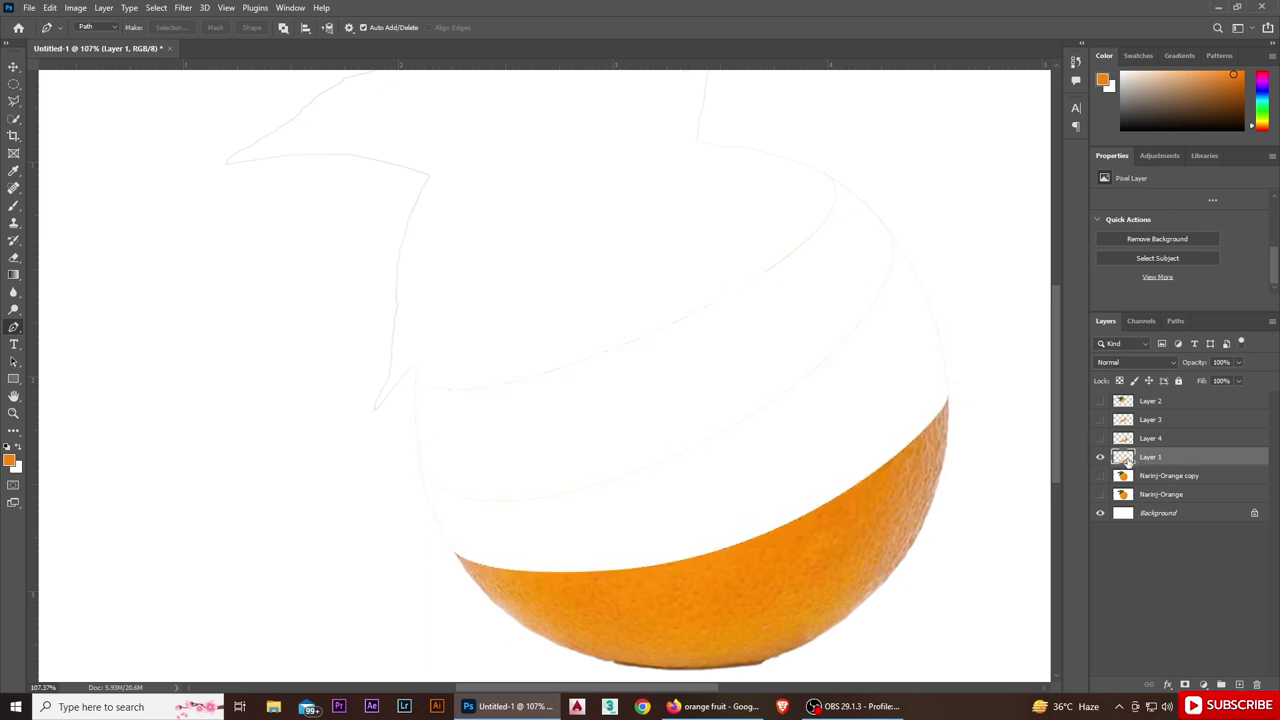
Draw and close a pen path around the band just above the bottom sliver.
click(512, 617)
drag(840, 620, 980, 581)
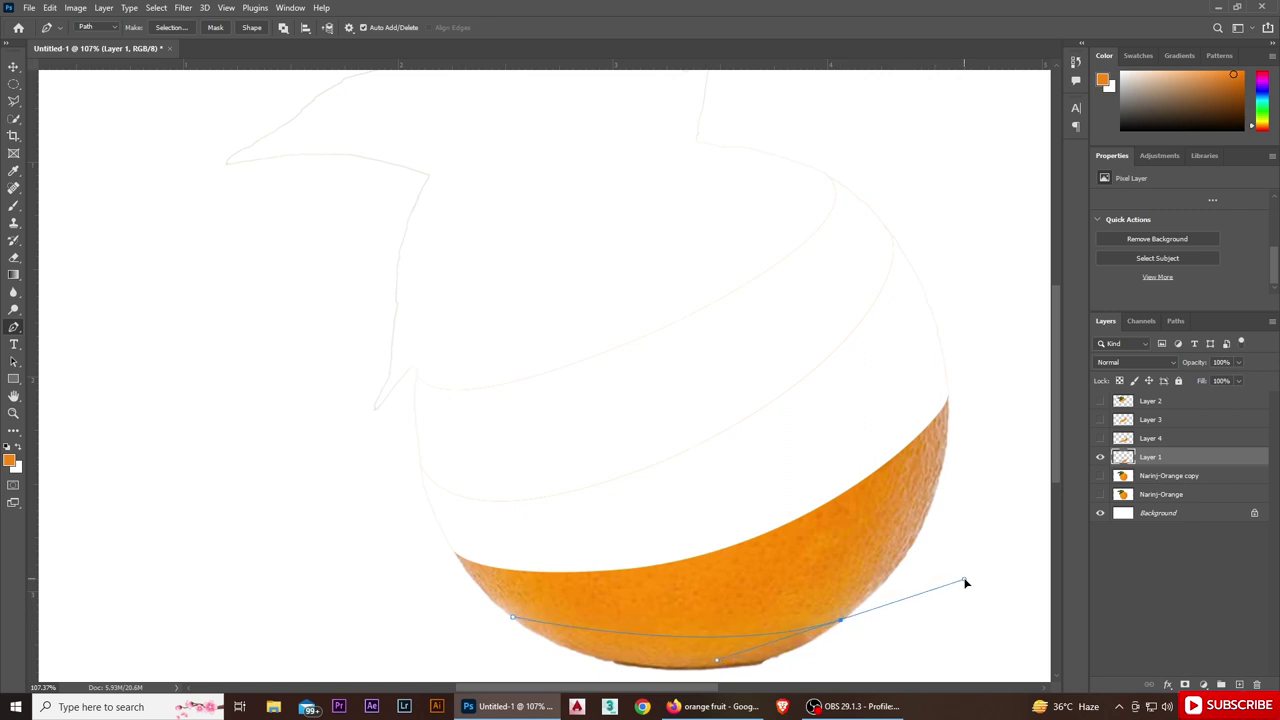
click(975, 520)
click(975, 381)
click(782, 467)
click(435, 515)
click(414, 579)
click(475, 622)
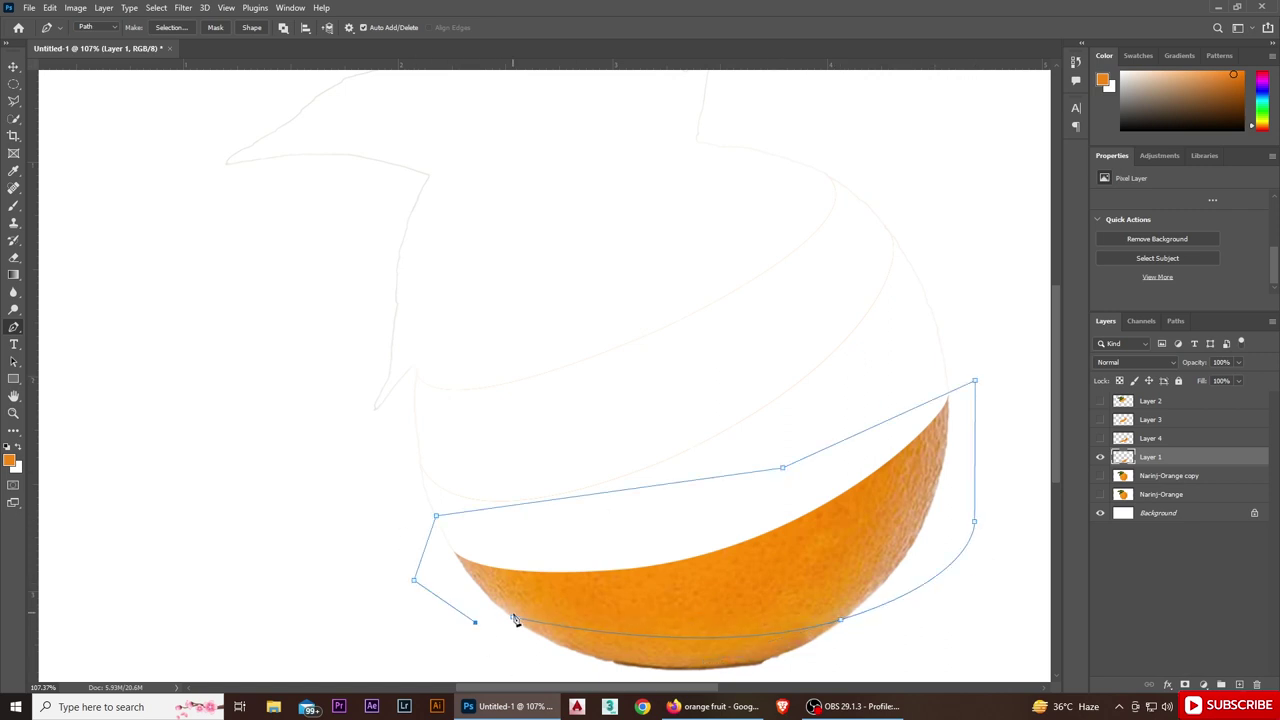
Copy that band onto a hidden Layer 5 and erase it from Layer 1.
key(ctrl+Return)
key(ctrl+j)
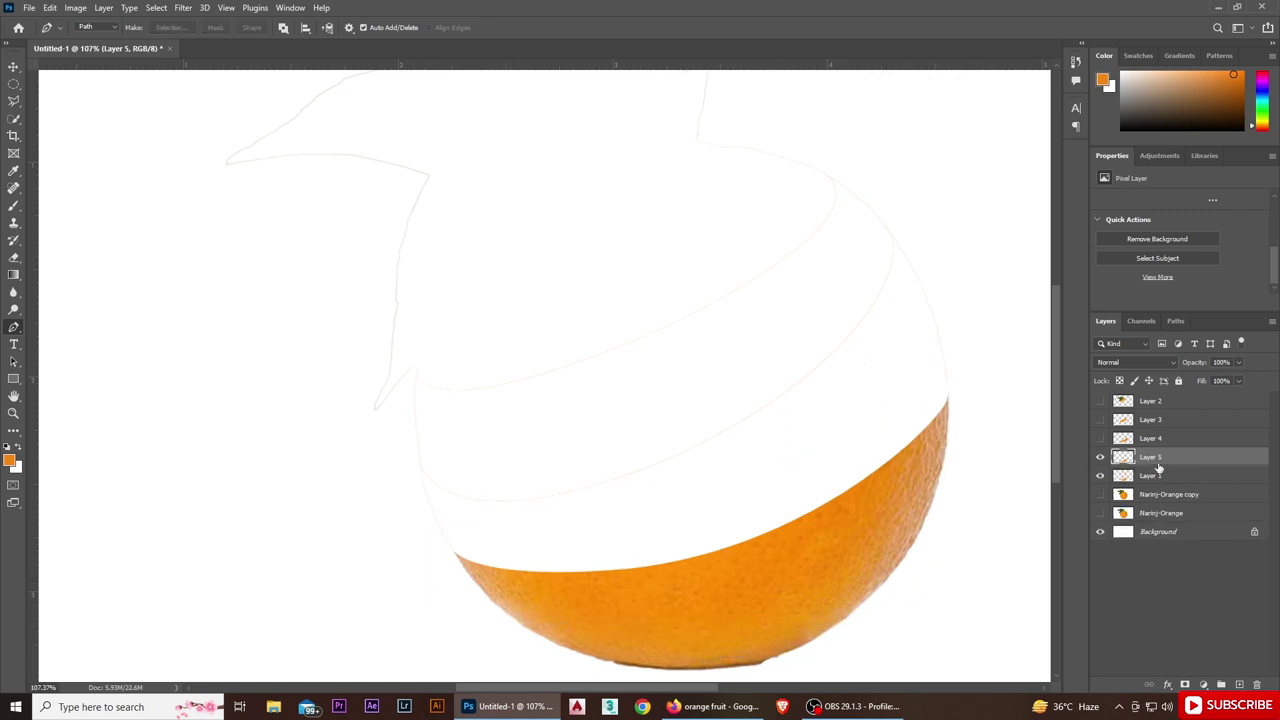
ctrl+click(1122, 457)
click(1100, 457)
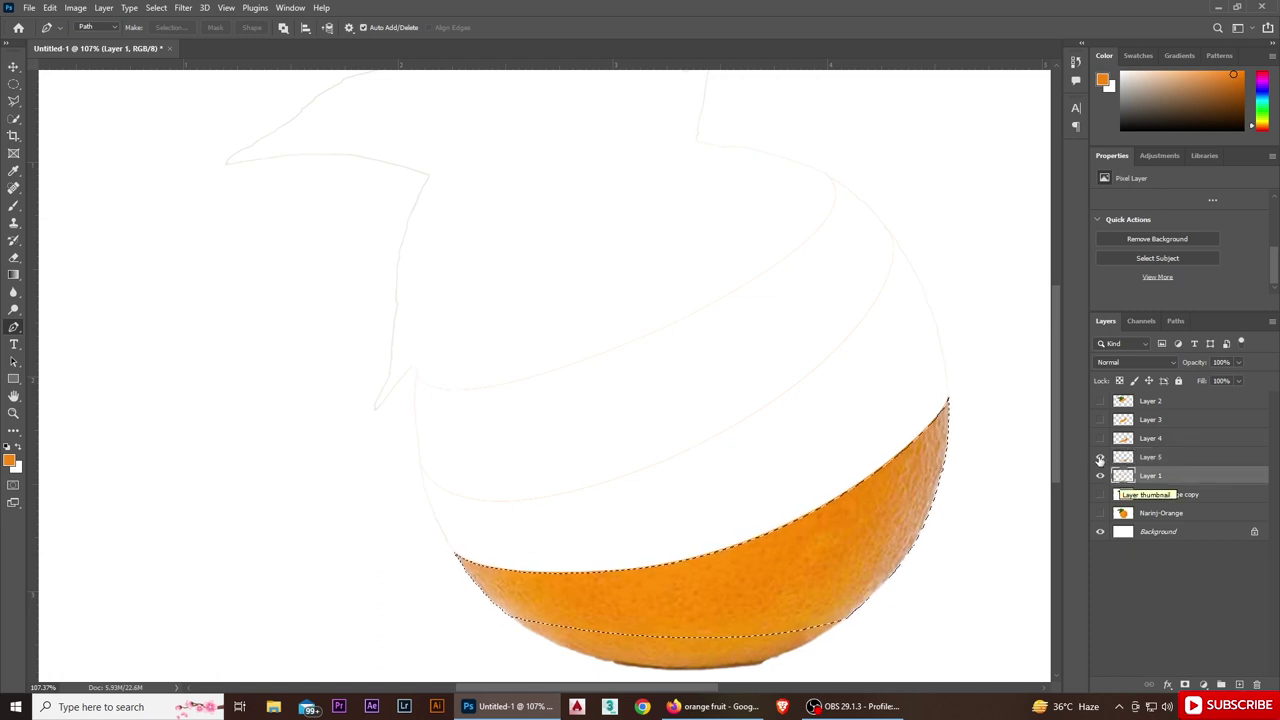
key(Delete)
key(ctrl+d)
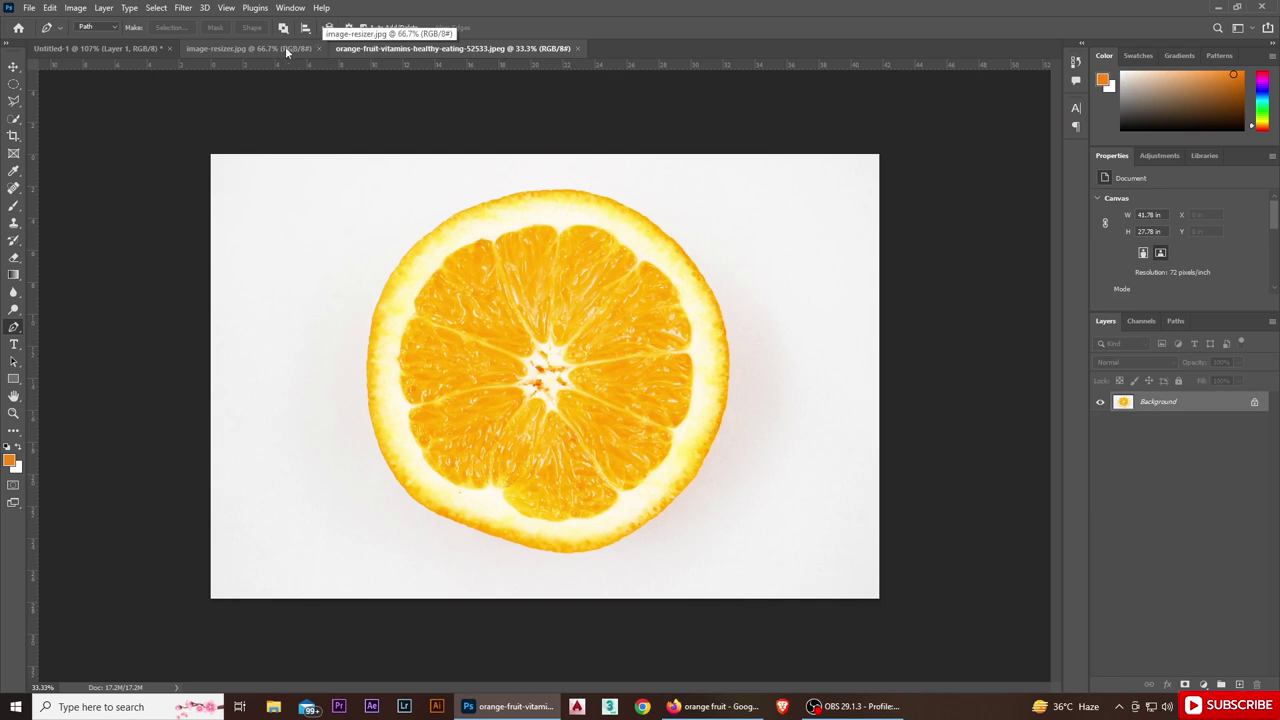
Cut the orange cross-section out of its photo and move it into Untitled-1.
click(390, 27)
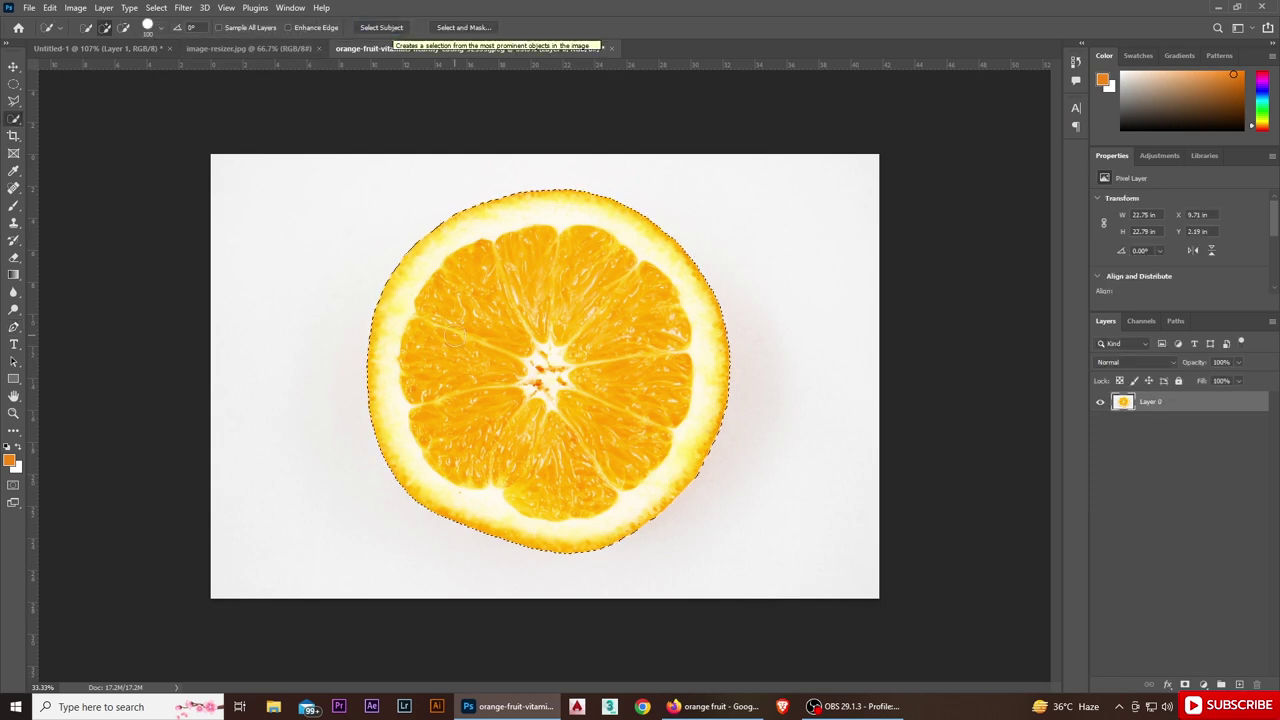
key(ctrl+j)
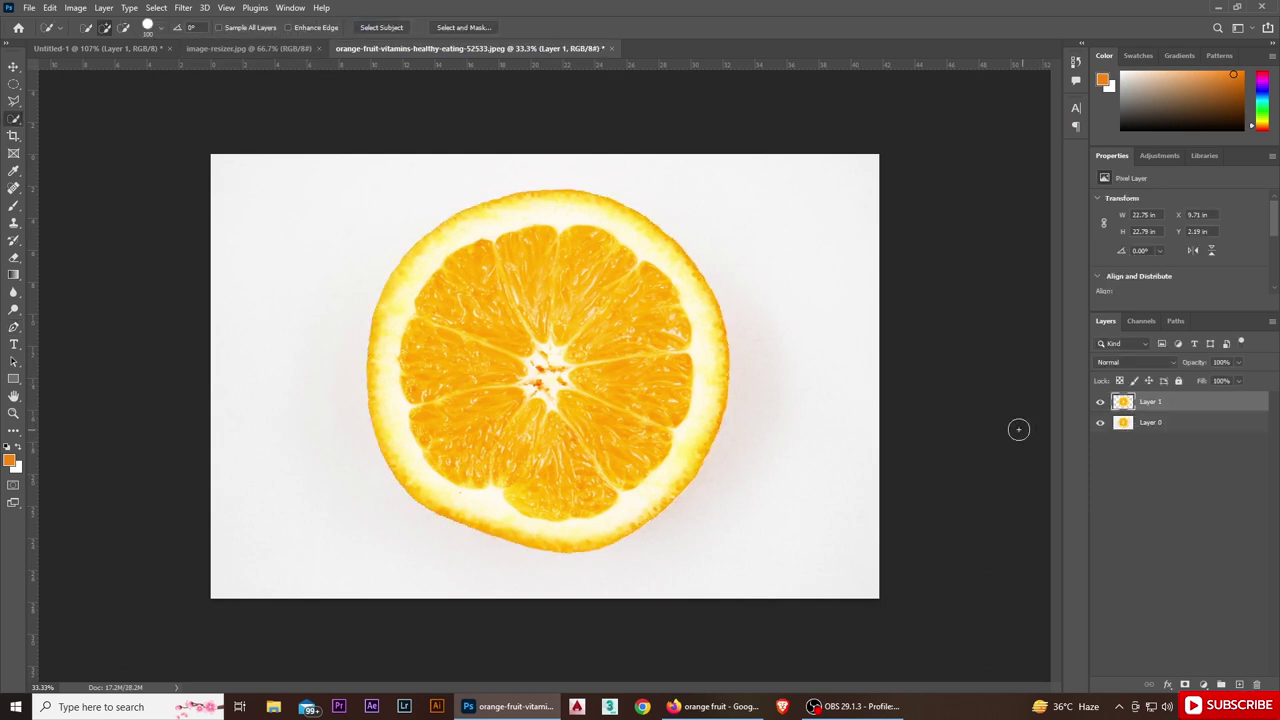
click(1100, 423)
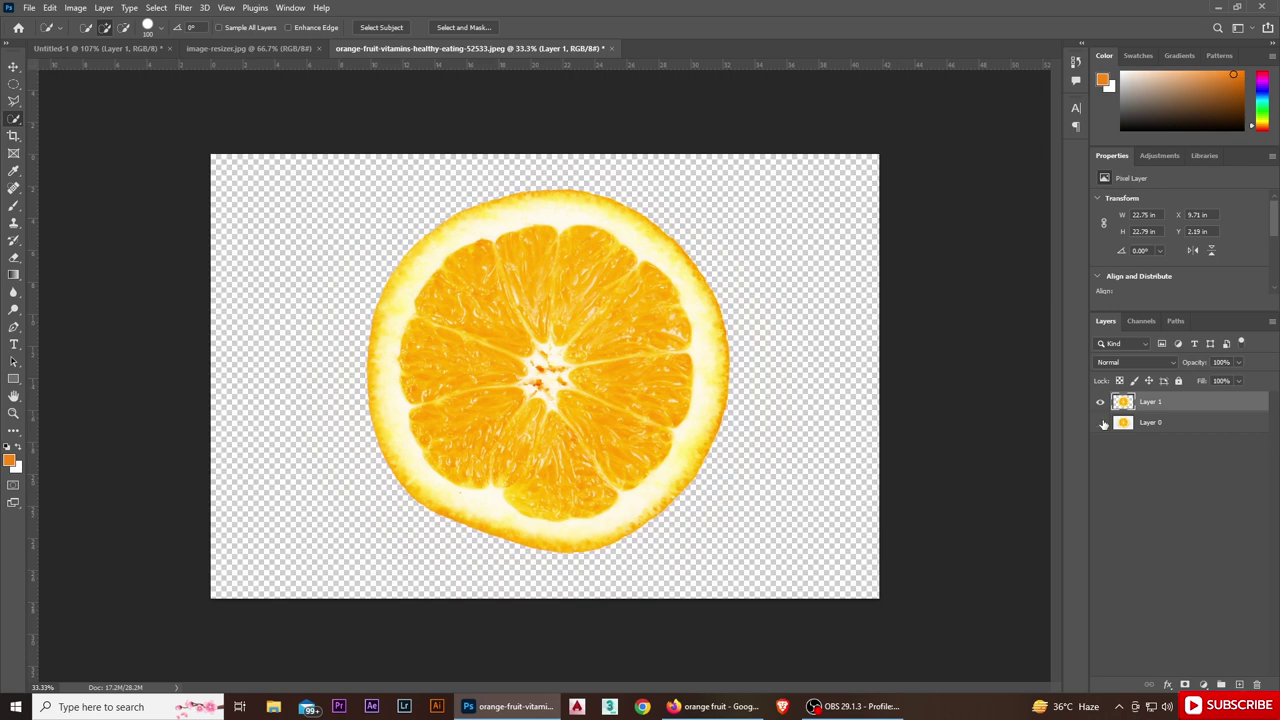
click(14, 66)
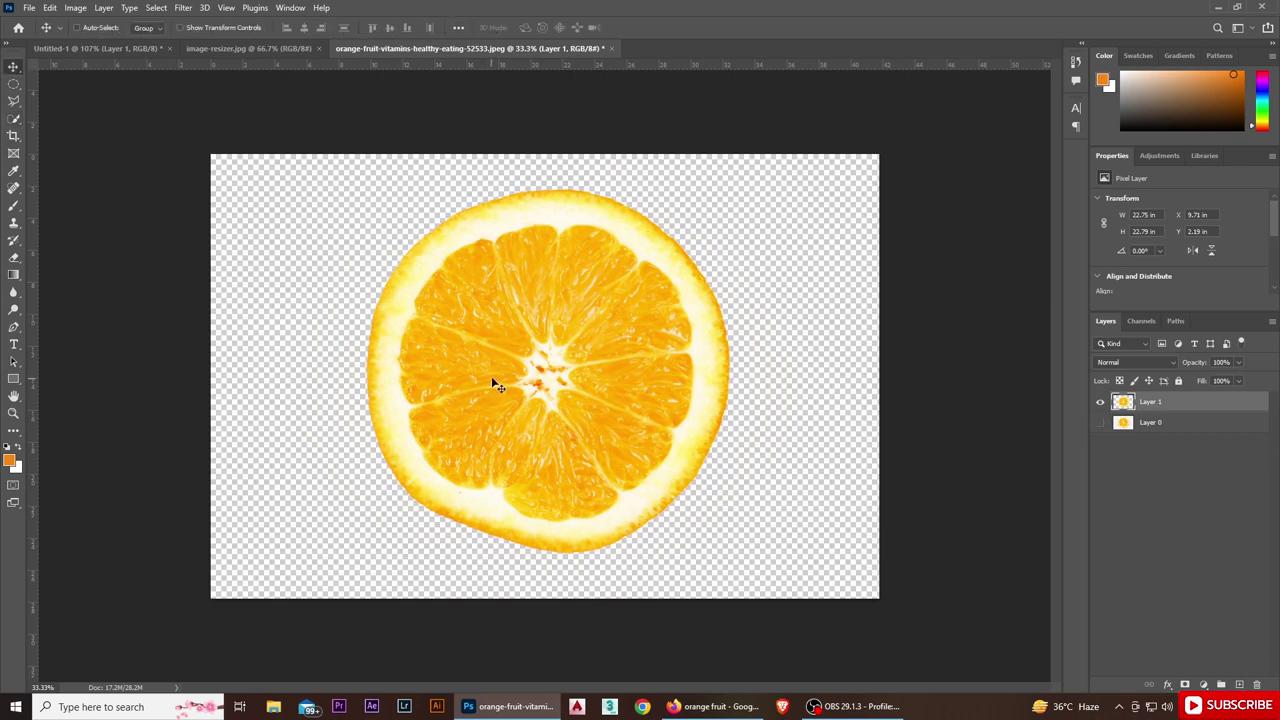
mouse_move(491, 385)
mouse_down()
mouse_move(115, 47)
mouse_move(592, 480)
mouse_up()
key(ctrl+0)
Scale the slice to about 22.5% and move it onto the bottom sliver.
key(ctrl+t)
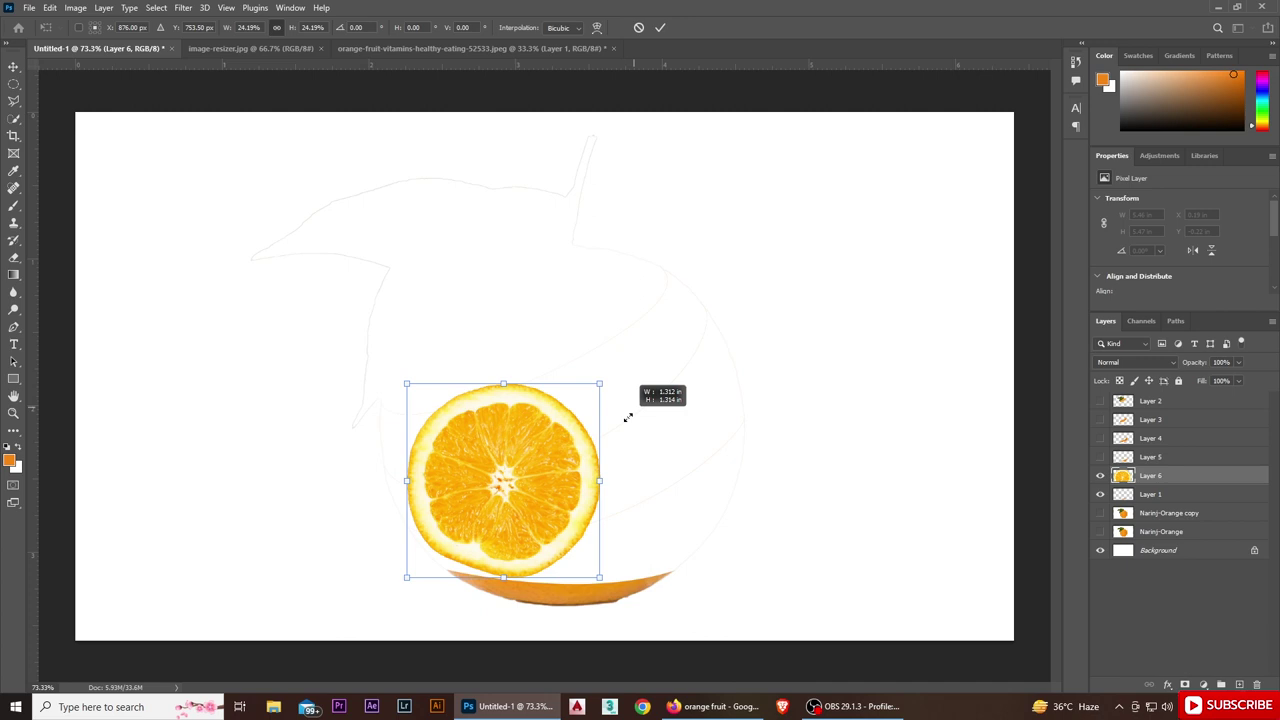
drag(905, 79, 601, 434)
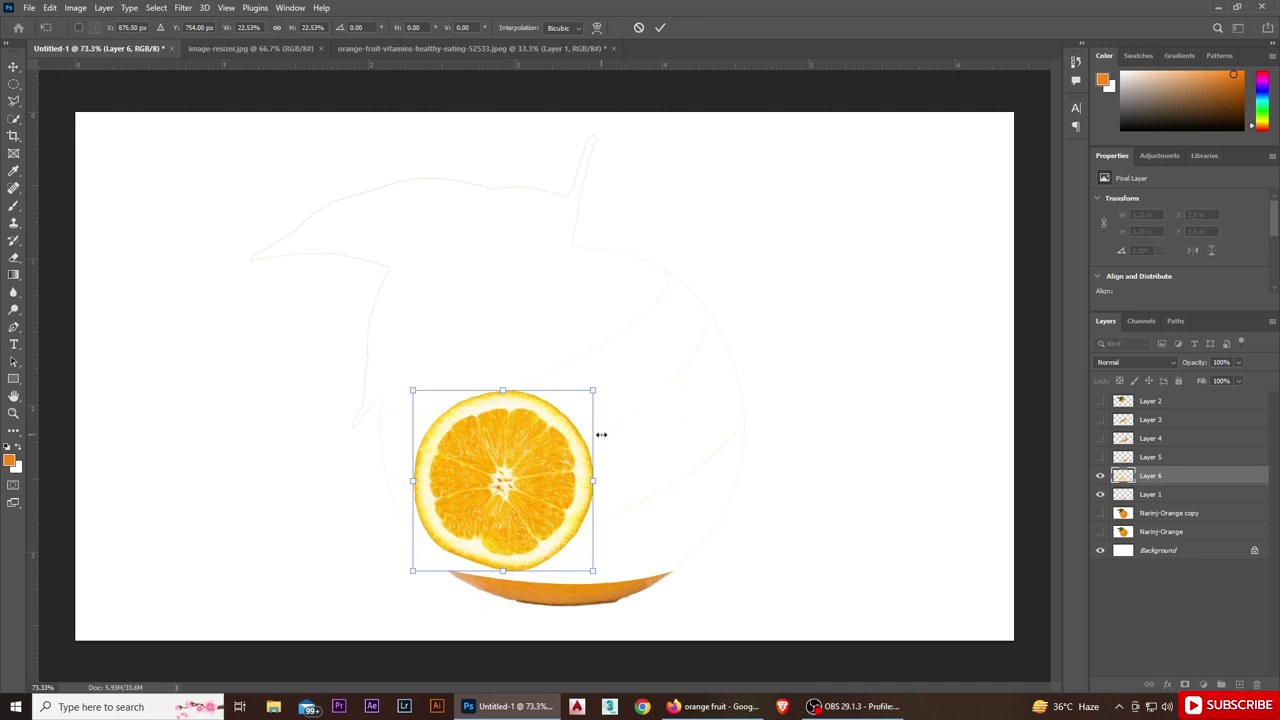
key(Return)
drag(534, 517, 592, 540)
Squash the slice to 9.19% height and stretch it to the sliver's edges.
key(ctrl+t)
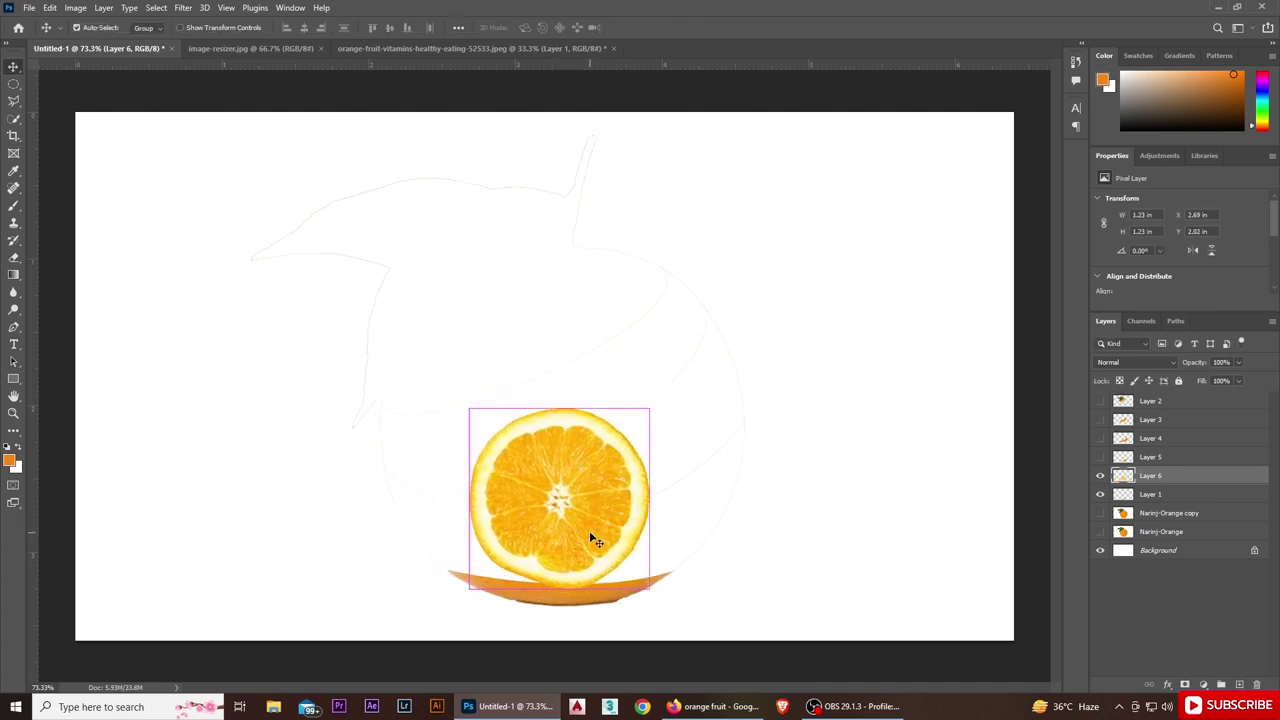
drag(557, 409, 549, 565)
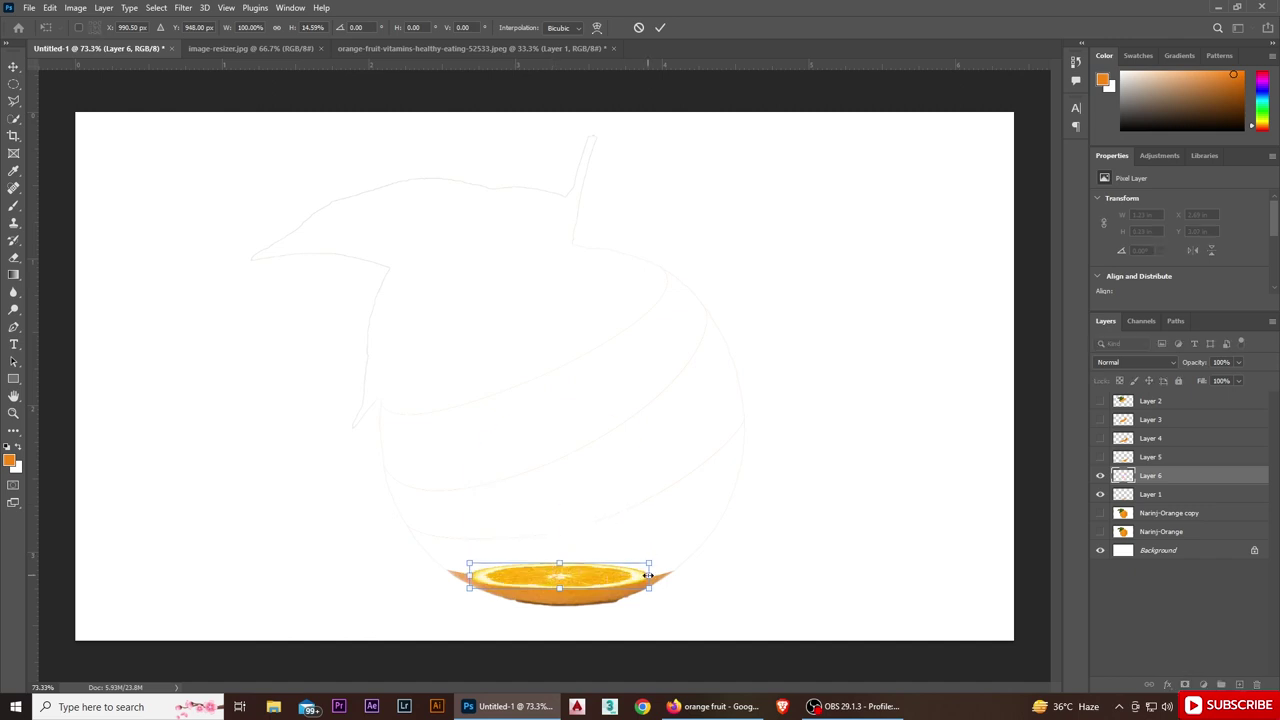
drag(651, 575, 668, 575)
drag(469, 575, 450, 572)
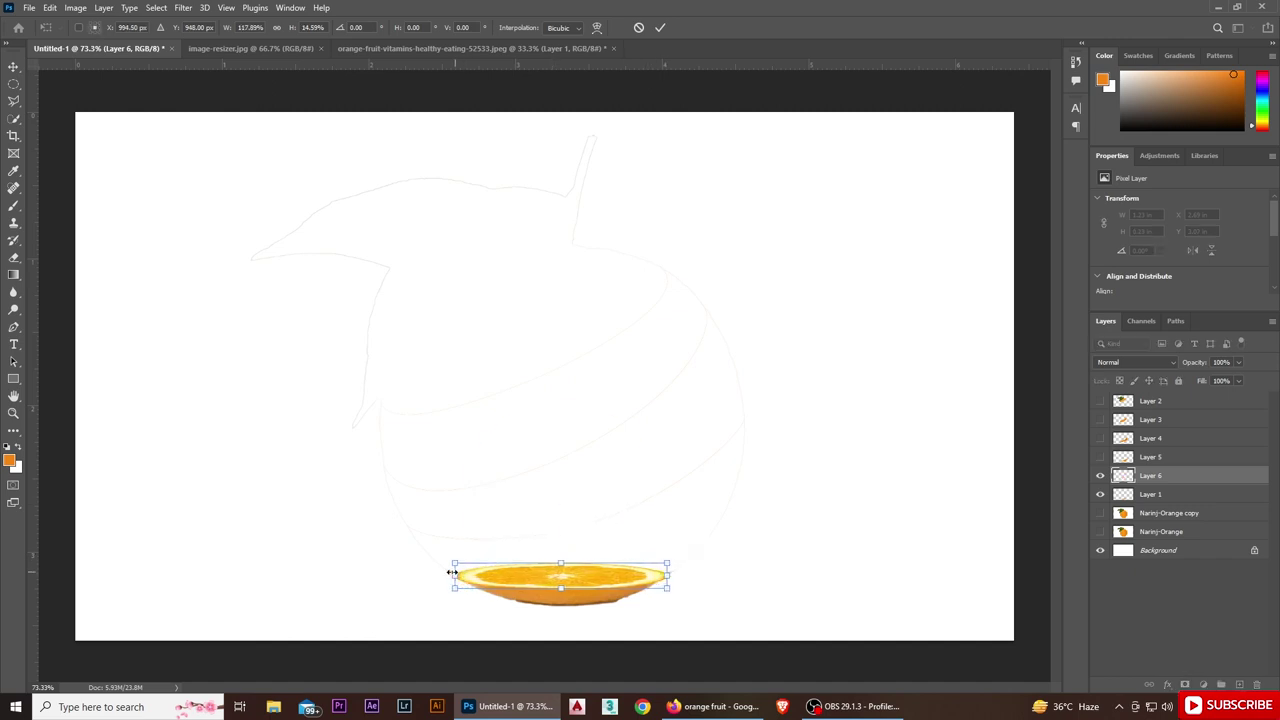
drag(571, 574, 572, 567)
scroll(566, 613, up, 2)
scroll(564, 625, up, 2)
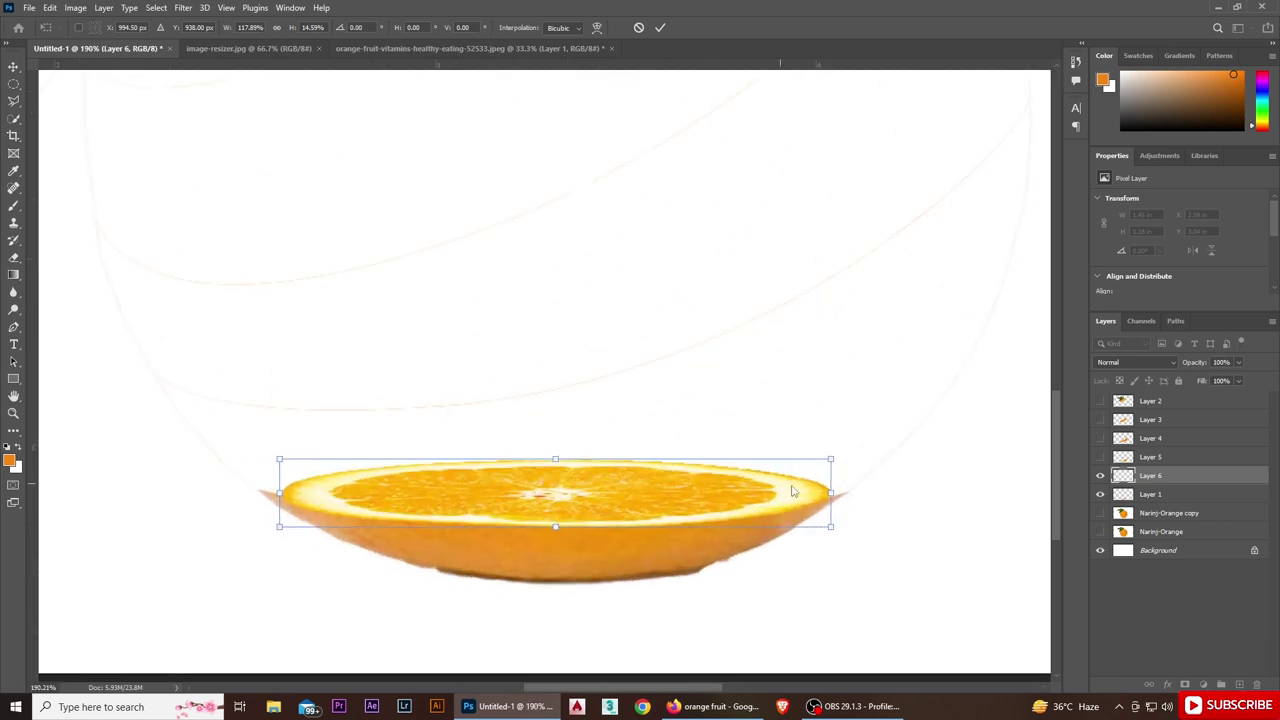
drag(831, 493, 843, 493)
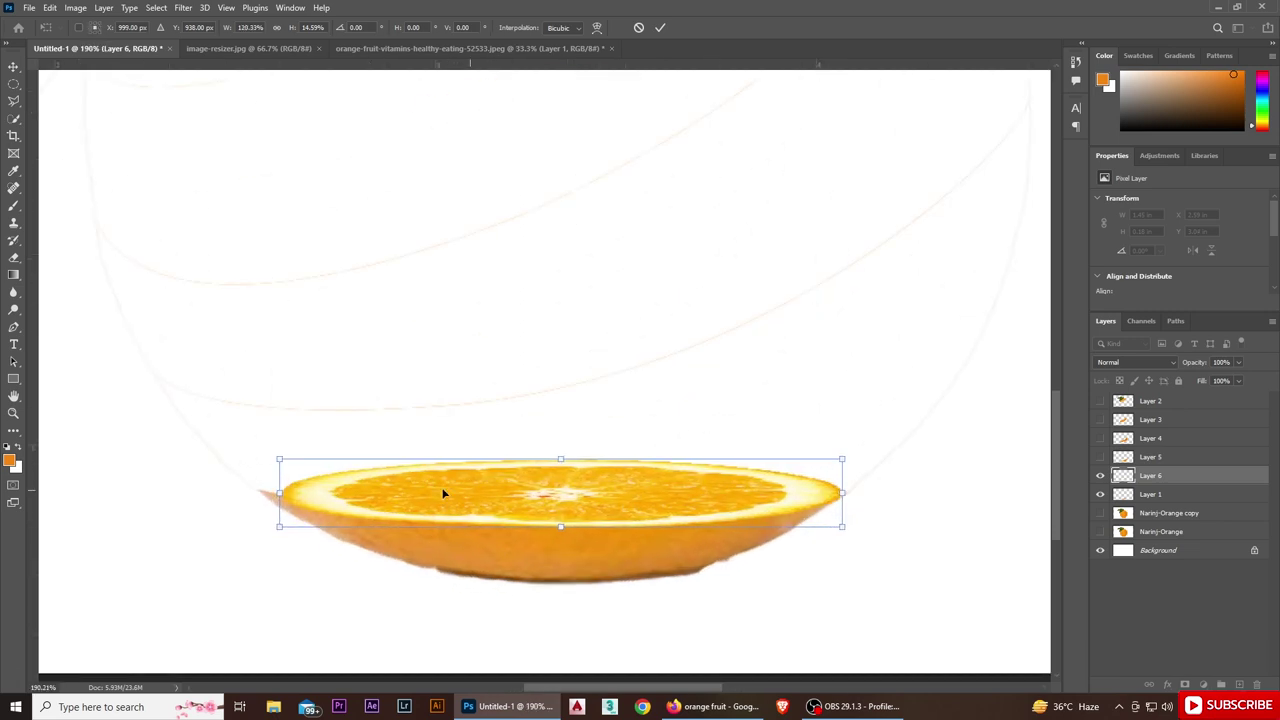
drag(279, 493, 263, 491)
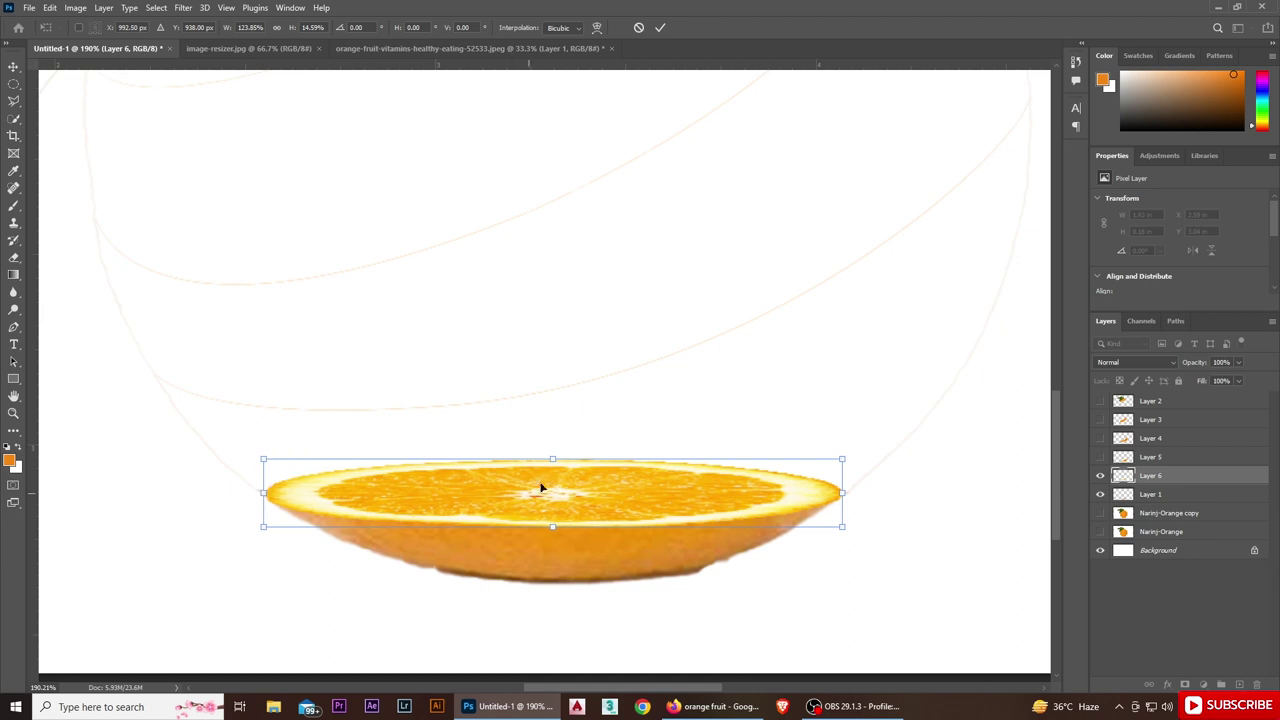
drag(552, 459, 557, 489)
Warp the slice into a curved cap, then group it with Layer 1 as Group 1.
click(597, 27)
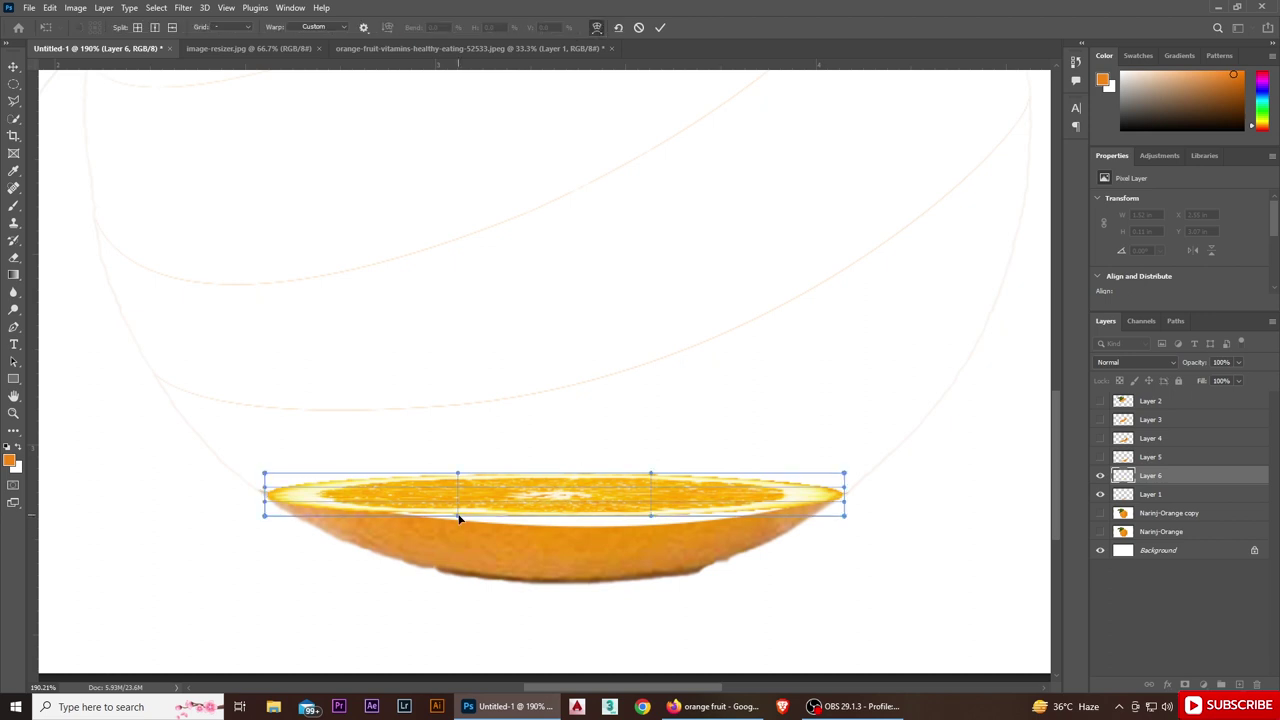
mouse_move(459, 518)
mouse_down()
mouse_move(492, 527)
mouse_move(460, 522)
mouse_up()
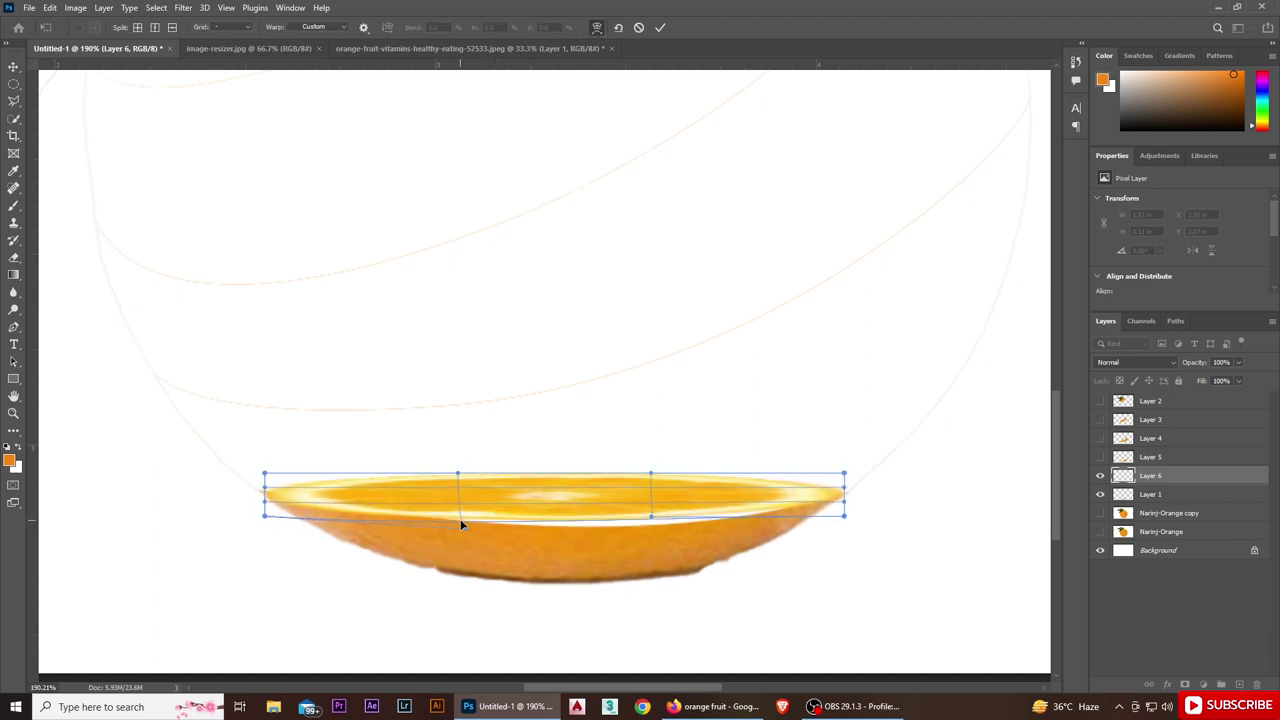
drag(651, 519, 651, 533)
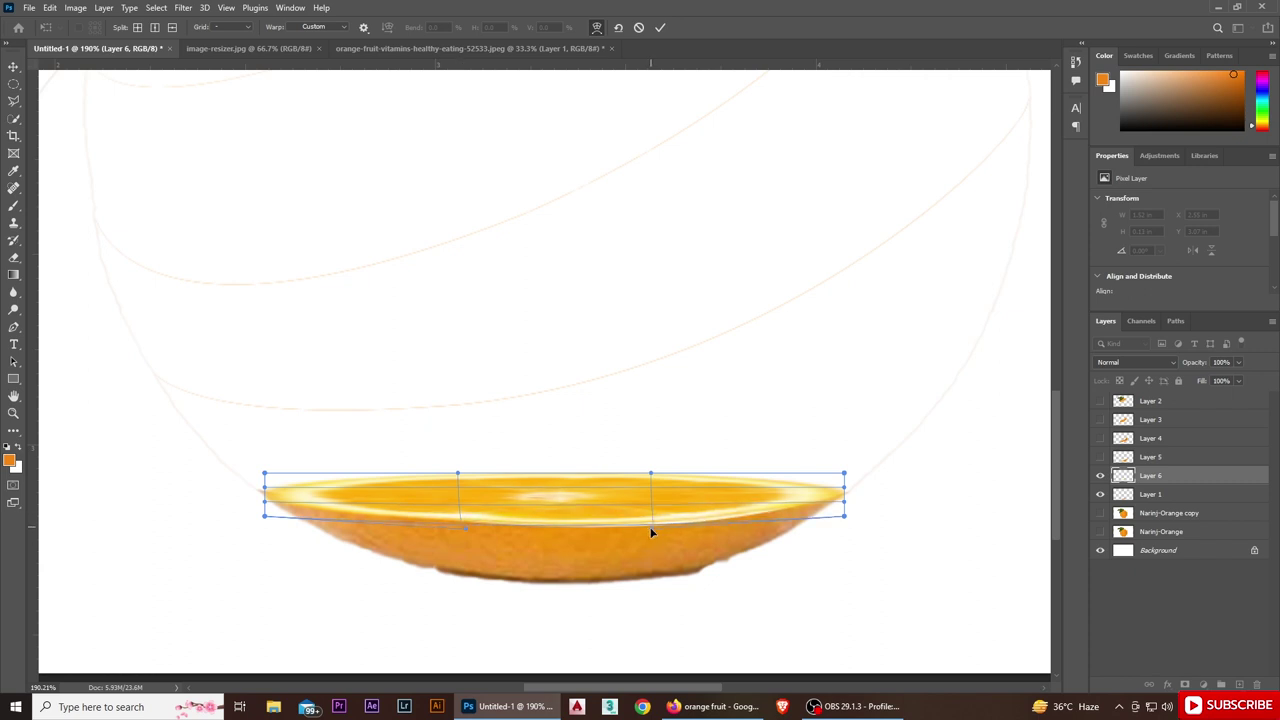
scroll(649, 527, up, 2)
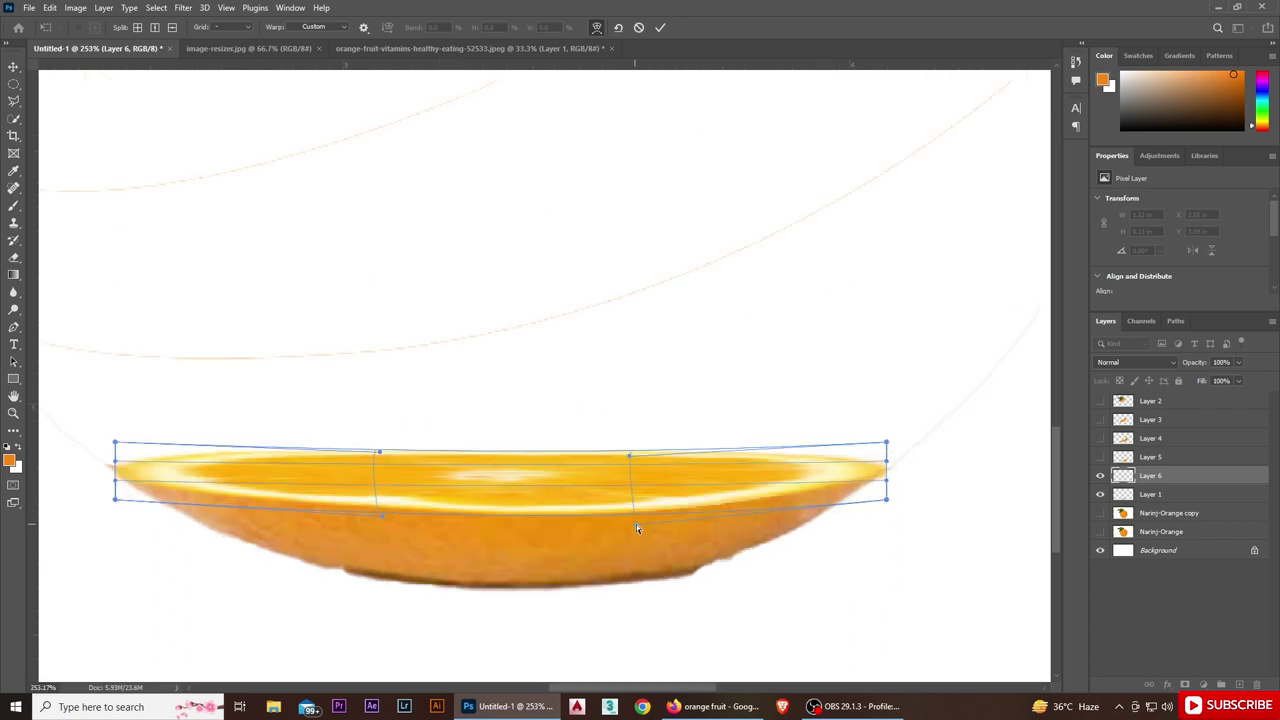
click(660, 28)
scroll(551, 349, down, 2)
scroll(551, 349, down, 2)
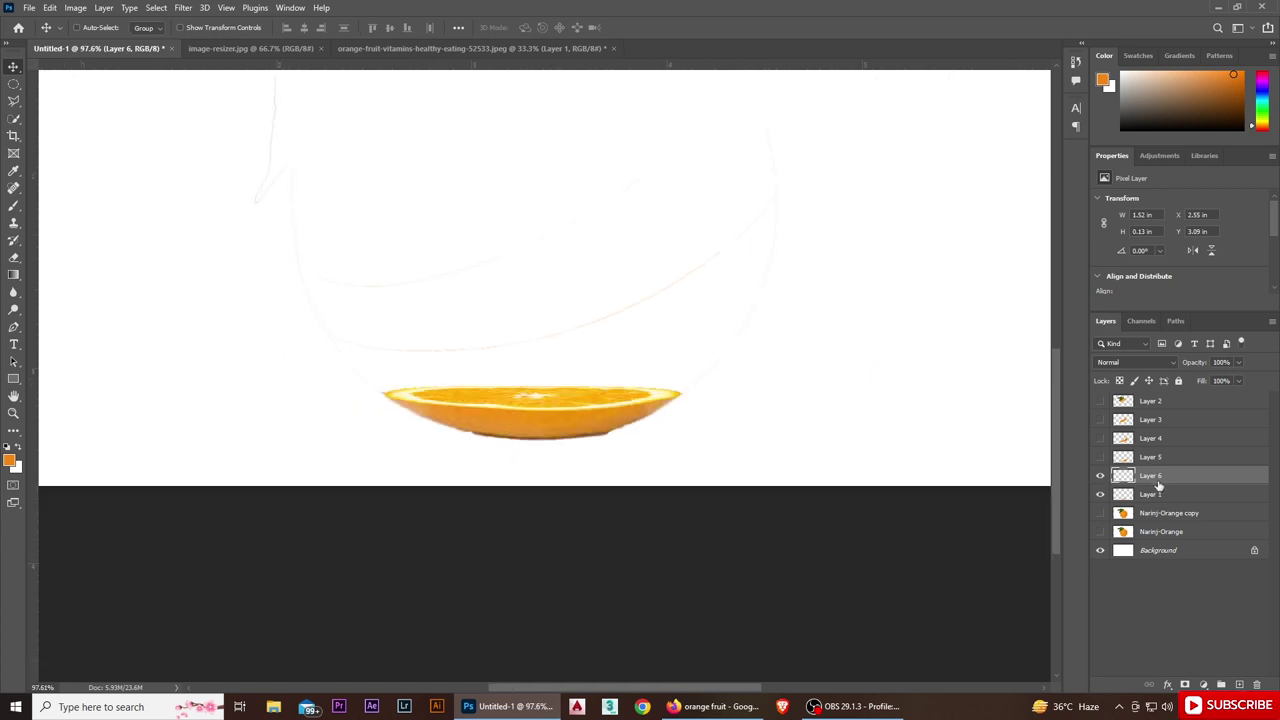
shift+click(1161, 495)
key(ctrl+g)
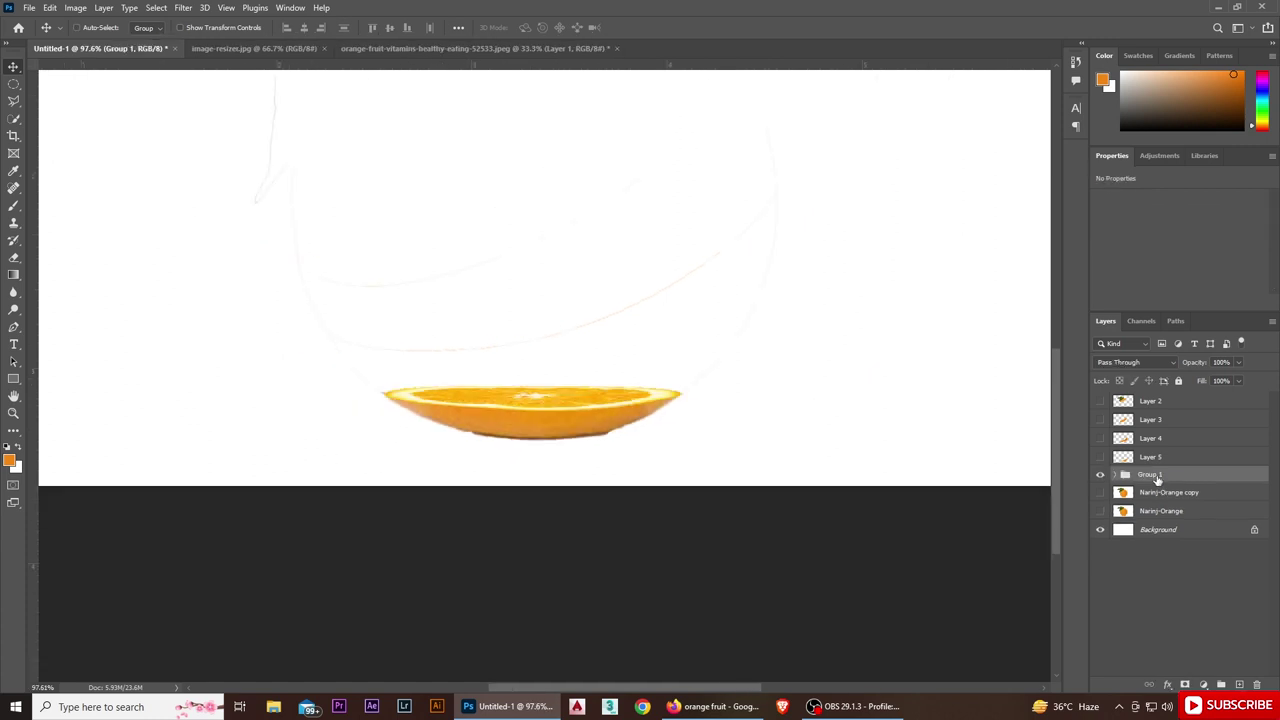
Name the previous group 'slice5', then show Layer 5 and nudge its orange band upward.
double_click(1150, 474)
text(slice5)
key(Return)
click(1100, 456)
click(1150, 456)
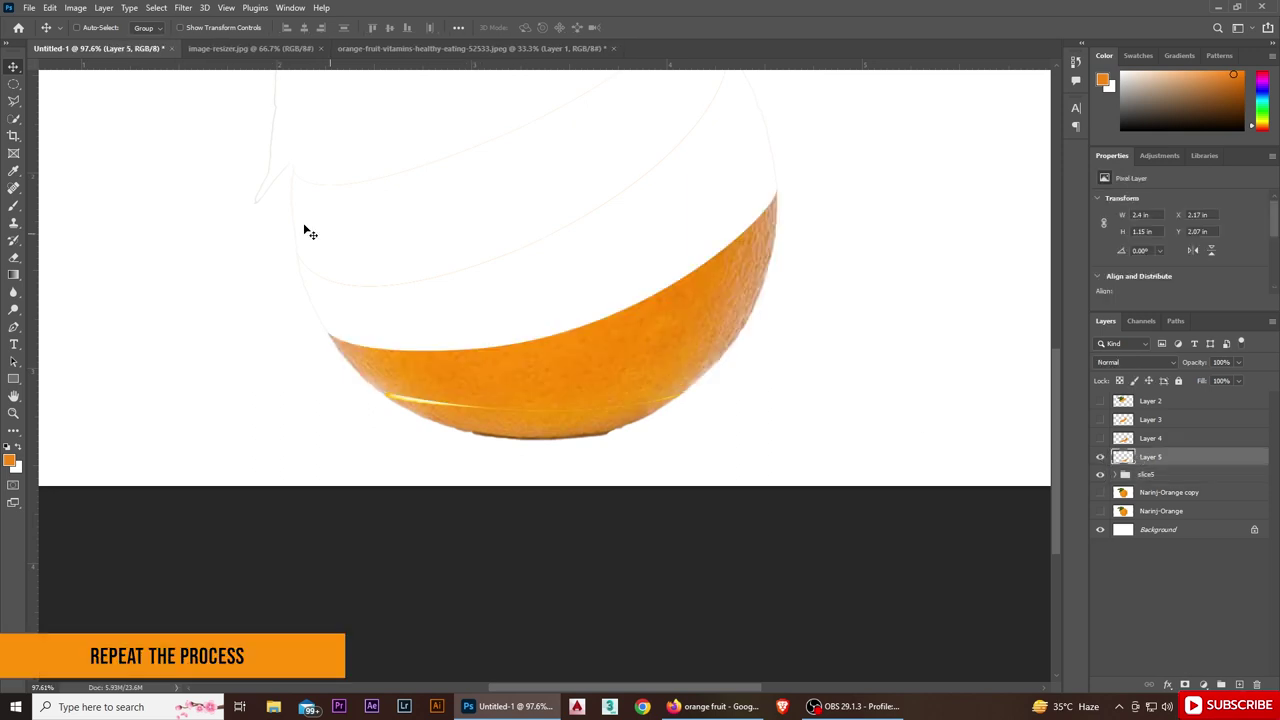
key(Up)
key(Up)
key(Up)
key(Up)
key(Up)
key(Up)
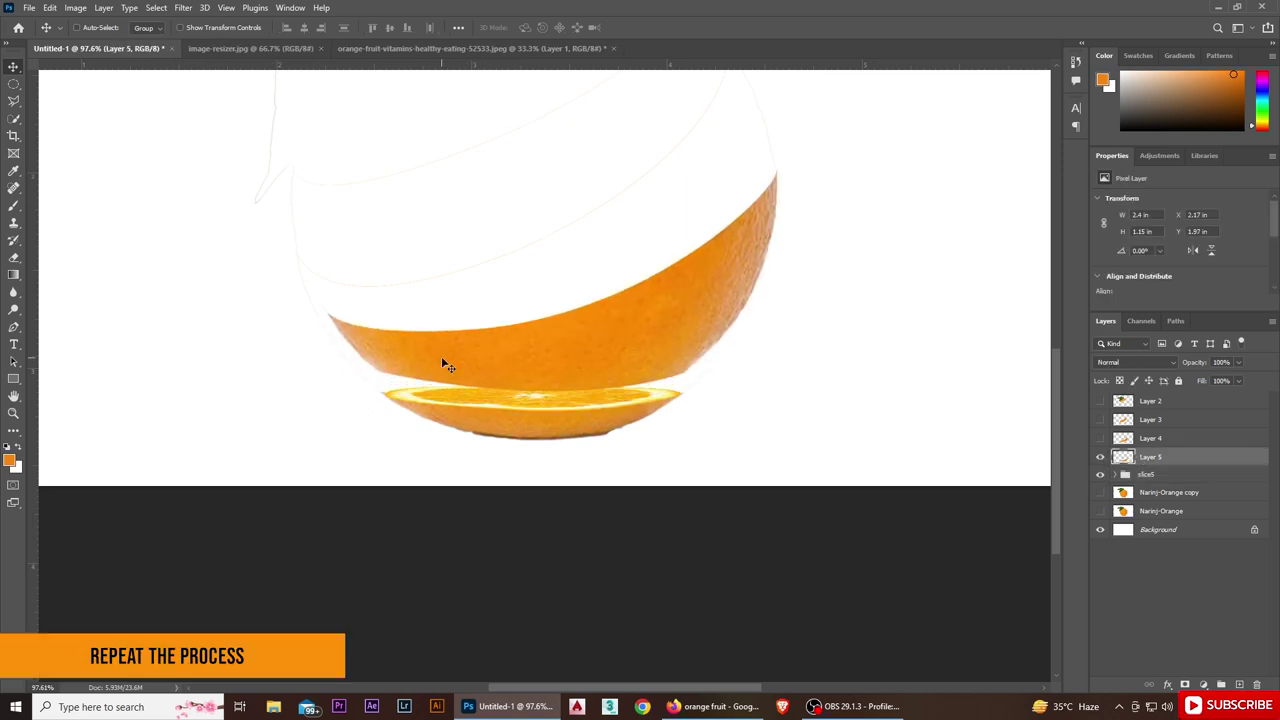
scroll(448, 366, up, 3)
Bring in the half-orange photo, then squash, widen and rotate it about -16° over the band.
click(250, 48)
mouse_move(600, 355)
mouse_down()
mouse_move(427, 396)
mouse_move(542, 397)
mouse_up()
key(ctrl+t)
drag(530, 164, 530, 386)
drag(725, 528, 738, 468)
drag(600, 440, 641, 429)
drag(765, 455, 790, 446)
mouse_move(620, 460)
mouse_down()
mouse_move(597, 471)
mouse_move(600, 452)
mouse_up()
drag(748, 394, 780, 378)
drag(362, 506, 330, 511)
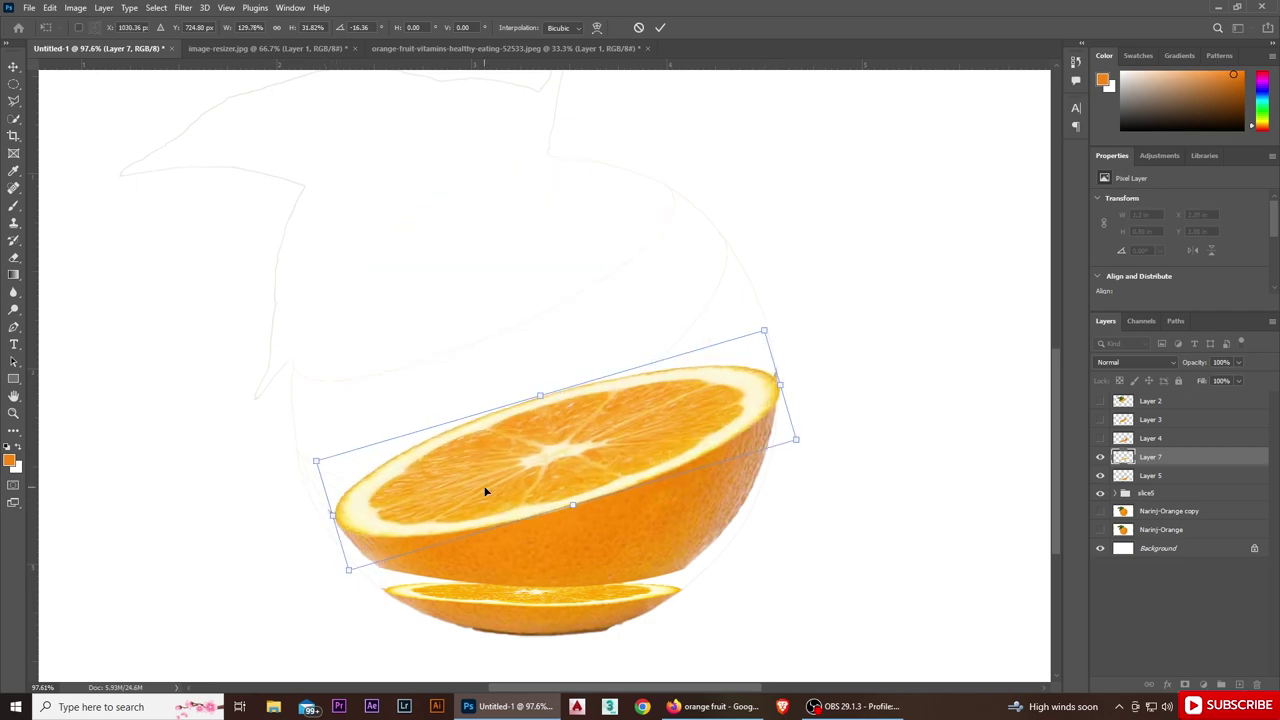
drag(485, 491, 482, 485)
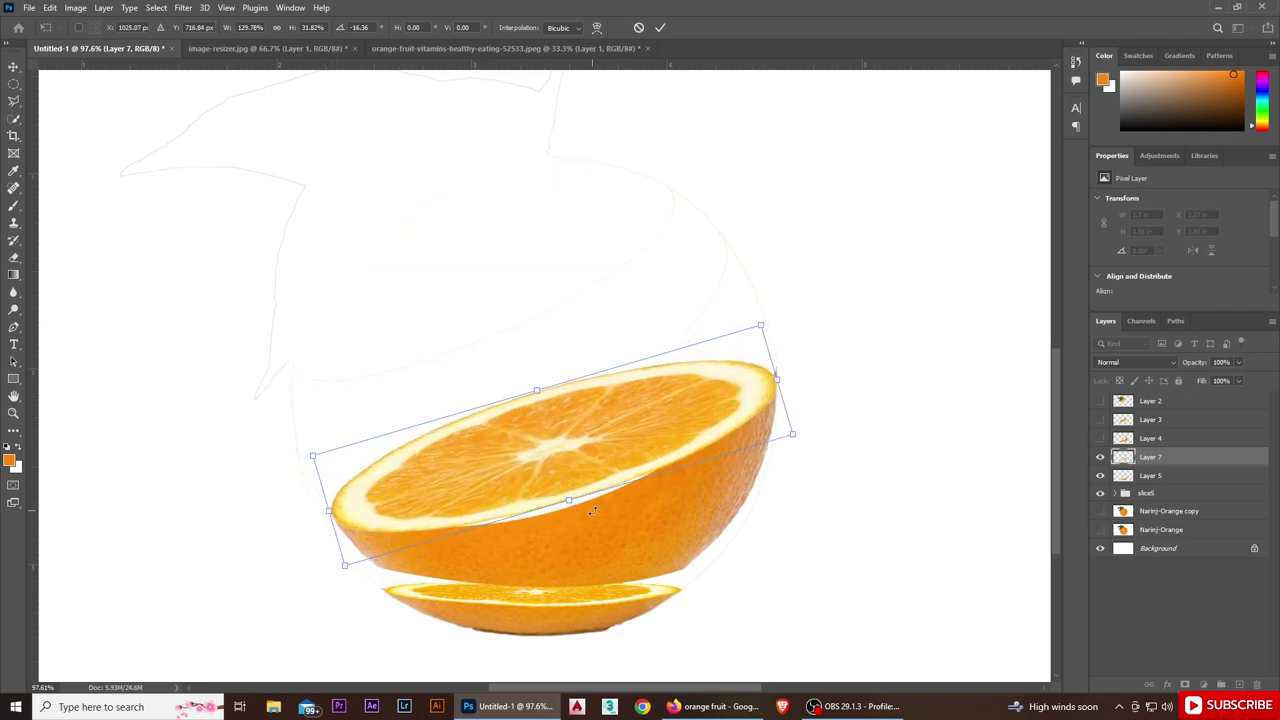
Warp the half-orange, bending its lower edge to fit the slice outline.
click(597, 27)
alt+scroll(487, 548, up, 5)
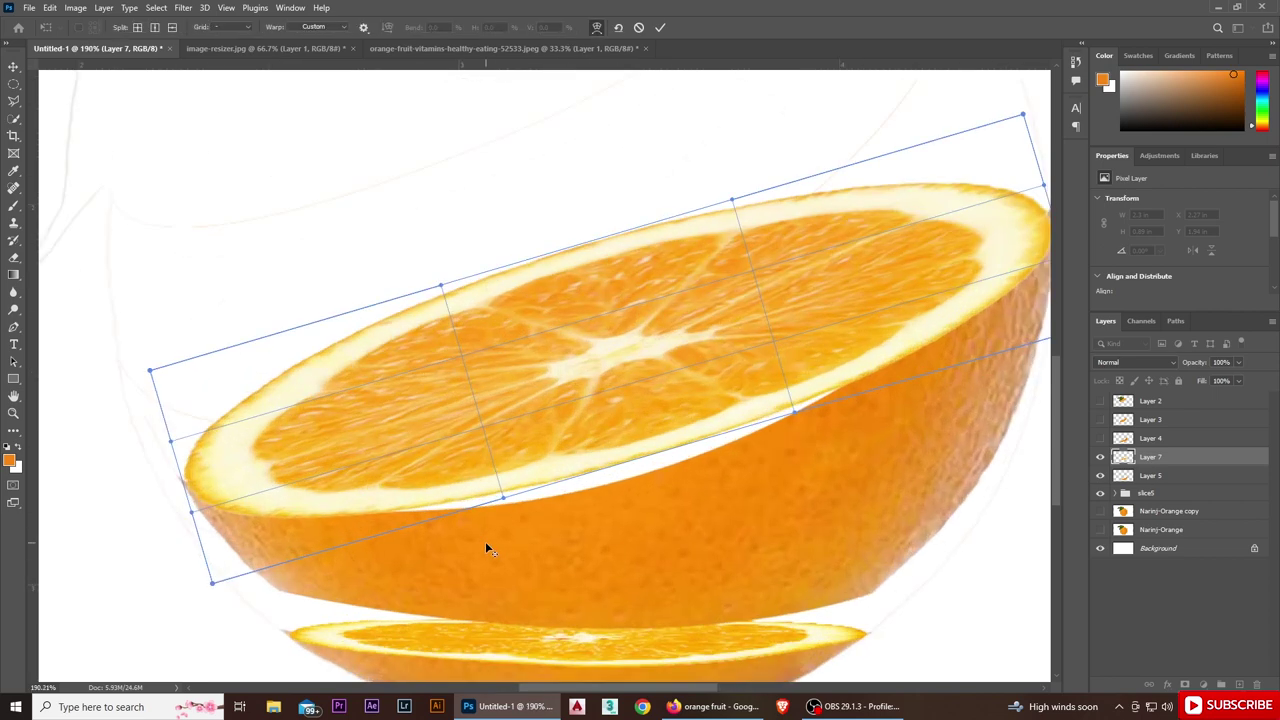
alt+scroll(485, 548, up, 1)
drag(513, 500, 514, 513)
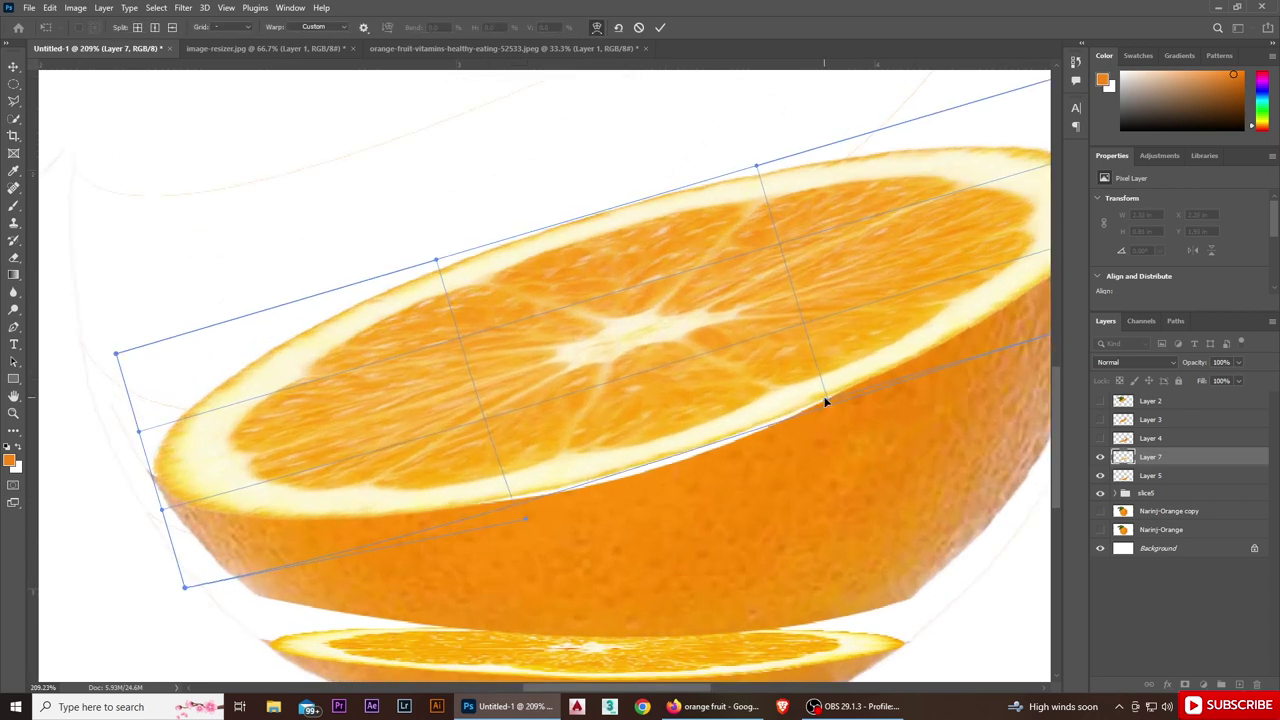
drag(825, 401, 800, 391)
key(ctrl+0)
click(658, 27)
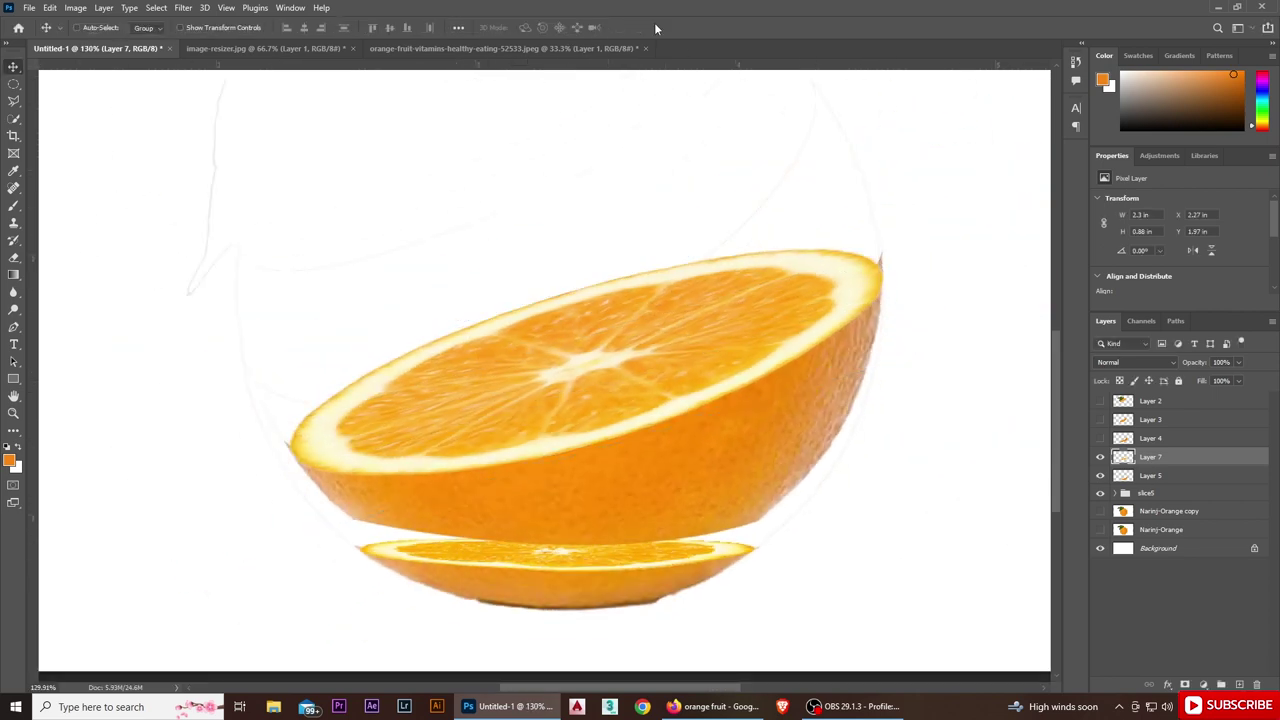
Mask Layer 5 from the slice outline, paint it with a 35 px black brush, and deselect.
ctrl+click(1132, 462)
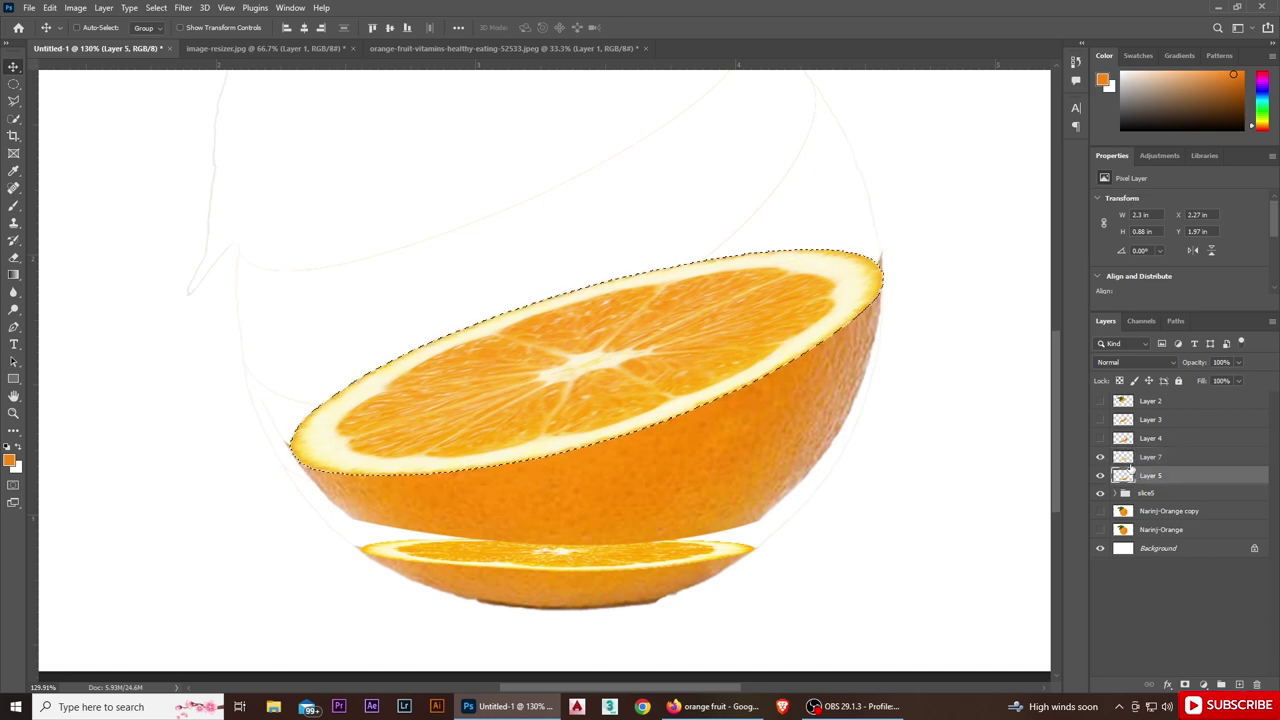
click(1203, 684)
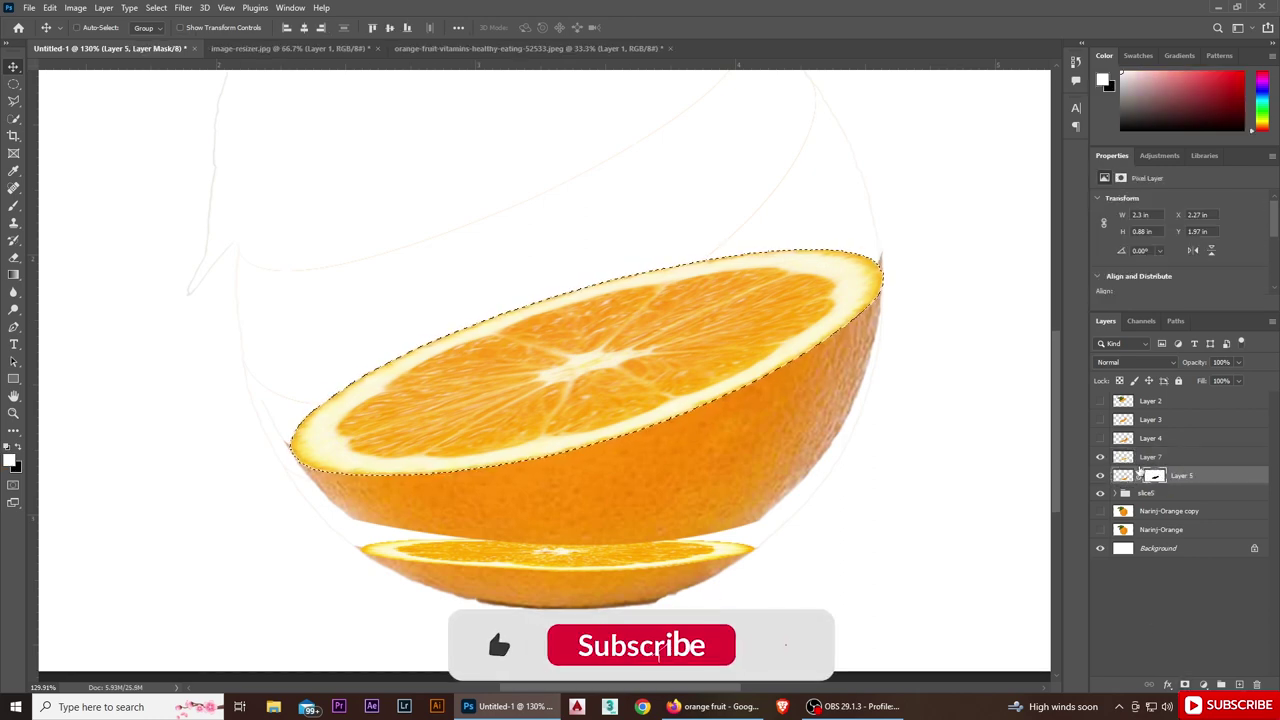
key(b)
click(88, 27)
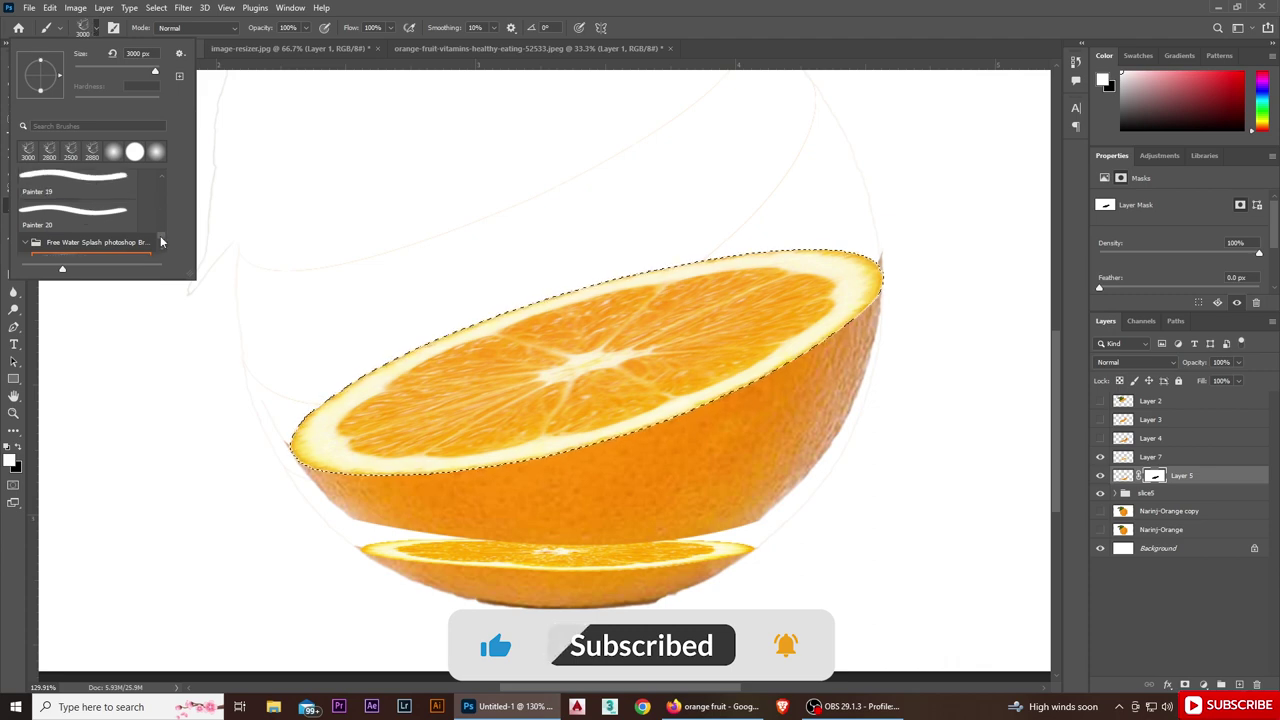
click(290, 175)
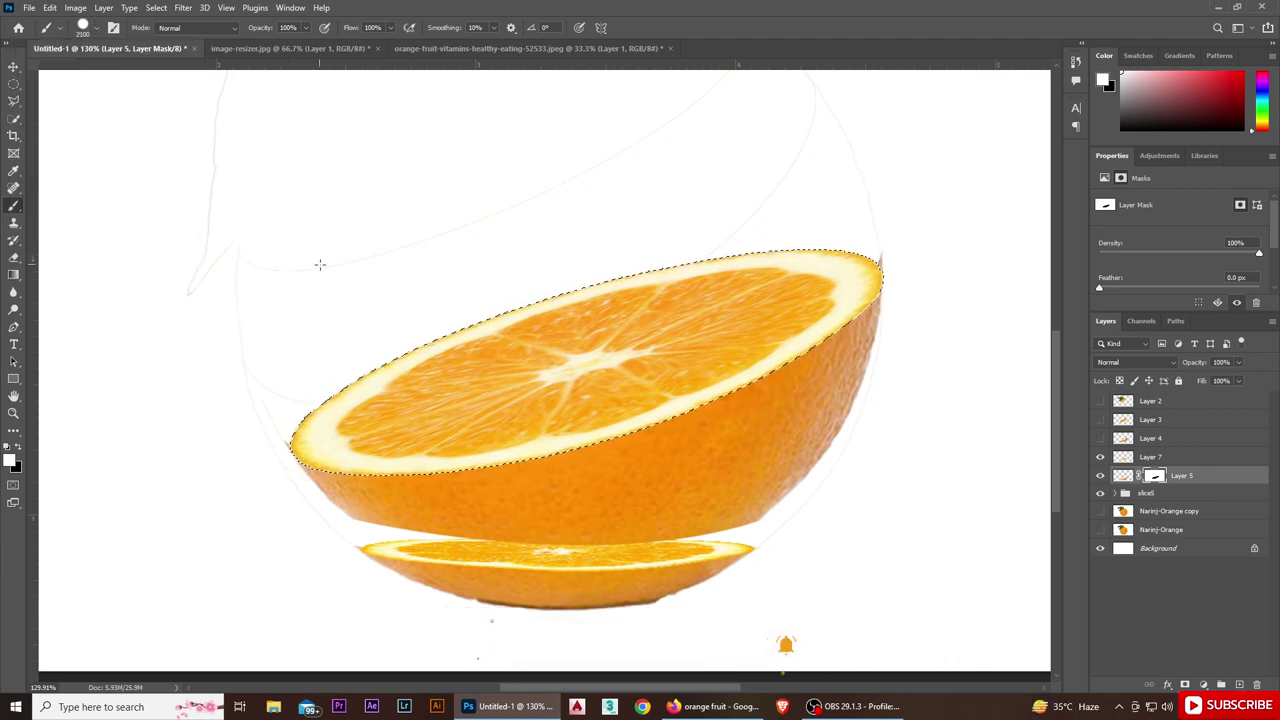
click(18, 453)
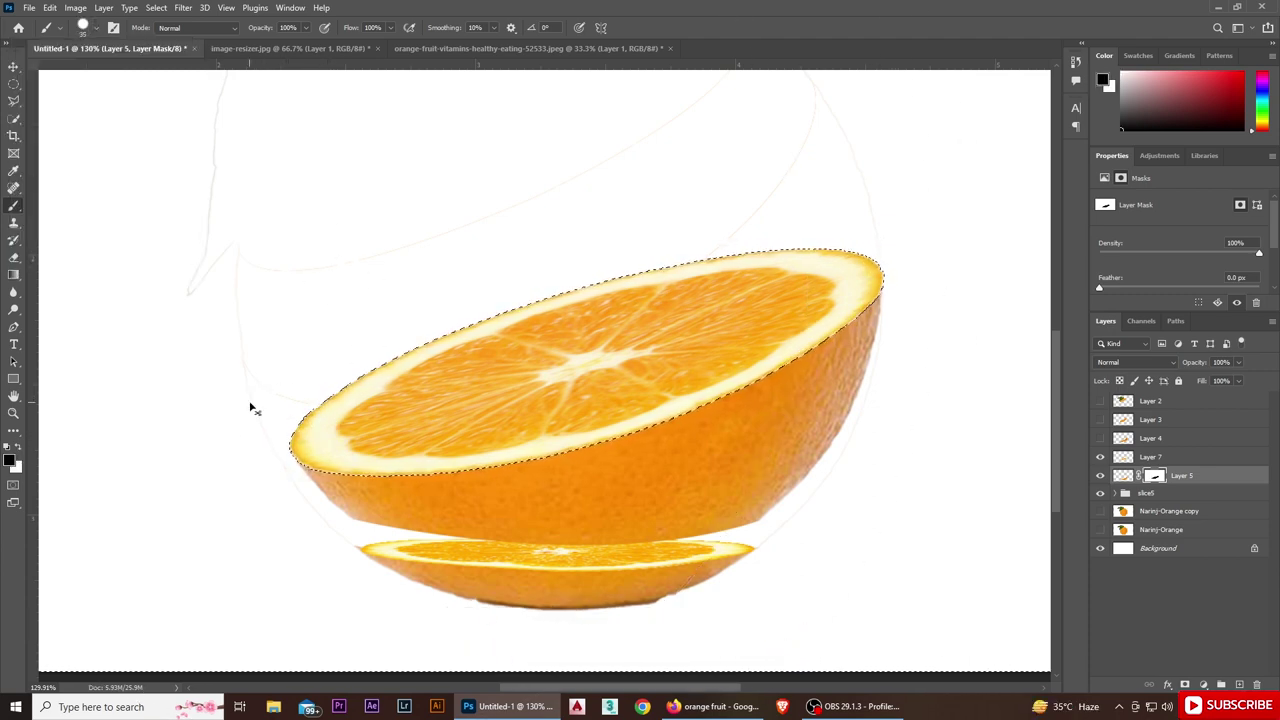
key(ctrl+d)
Group Layer 7 and Layer 5 and name the group 'slice 4'.
click(14, 66)
shift+click(1177, 457)
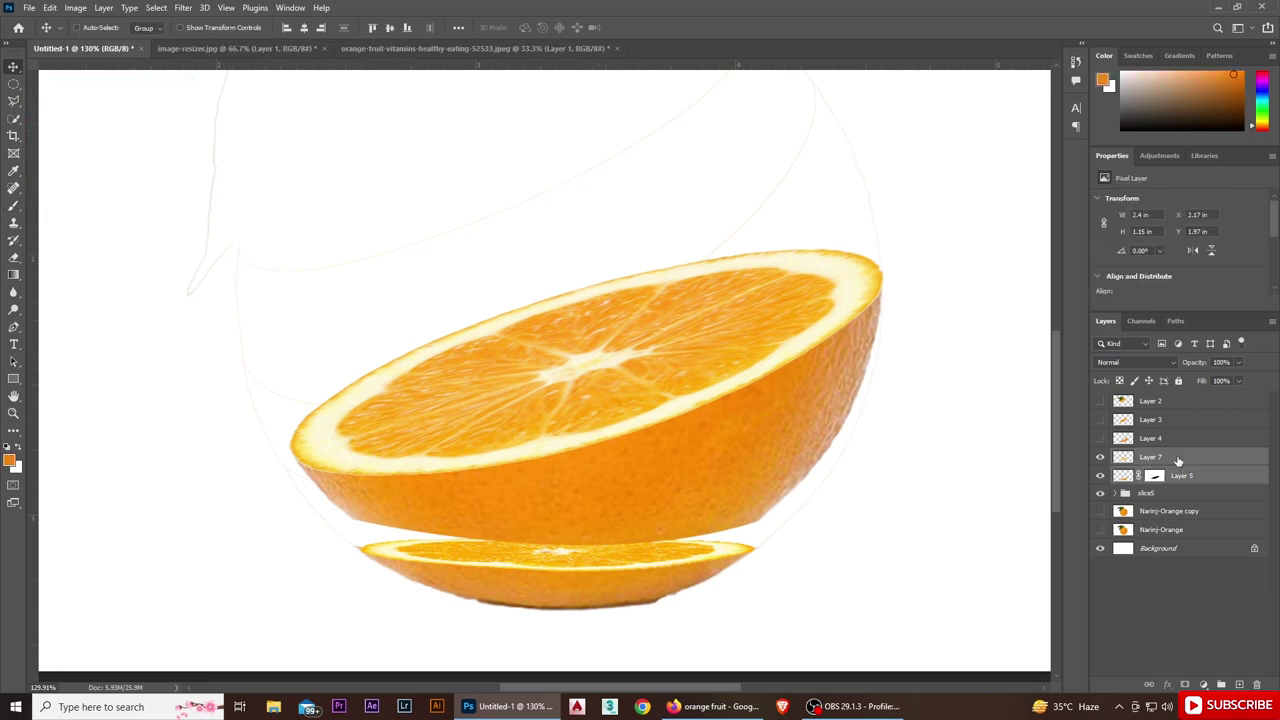
key(ctrl+g)
double_click(1151, 456)
text(4)
key(Return)
Show Layer 4 and move its slice up and to the left.
scroll(951, 503, down, 2)
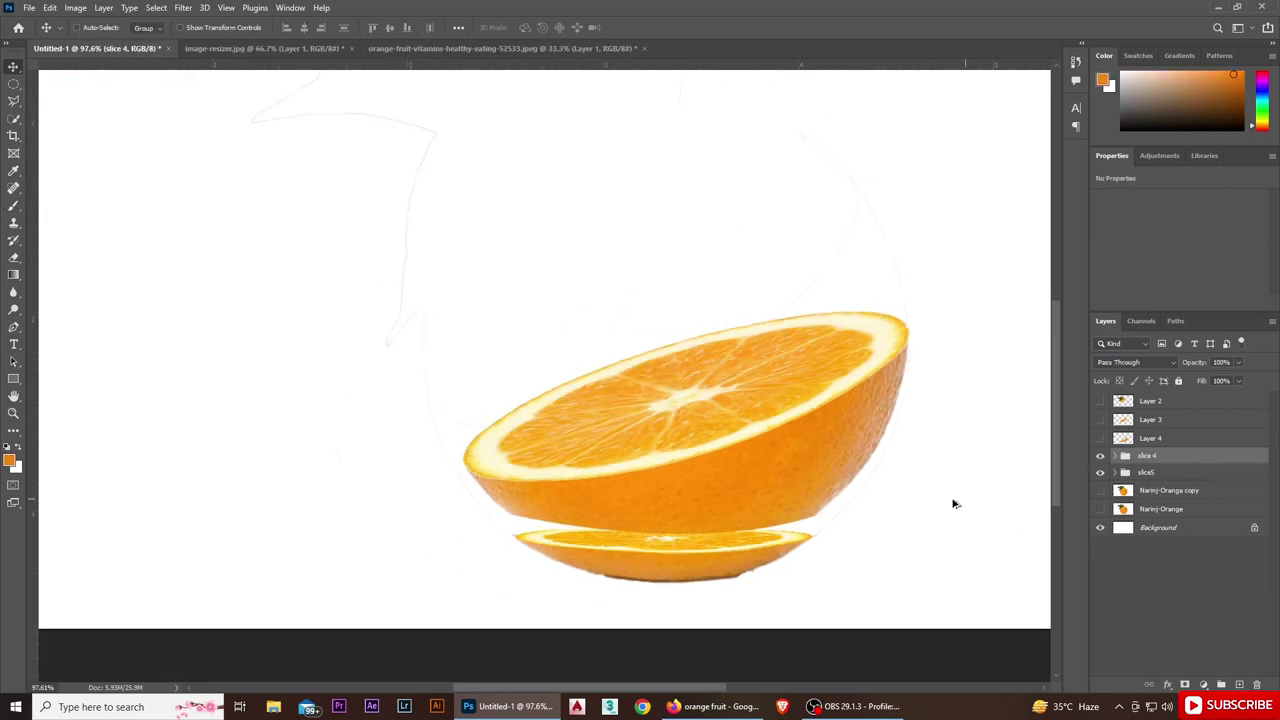
scroll(951, 503, down, 1)
click(1100, 438)
mouse_move(757, 420)
mouse_down()
mouse_move(752, 393)
mouse_move(706, 367)
mouse_up()
Drag in the orange photo, rotate it about -38.6°, and flatten it onto the top slice.
click(400, 48)
drag(535, 372, 455, 395)
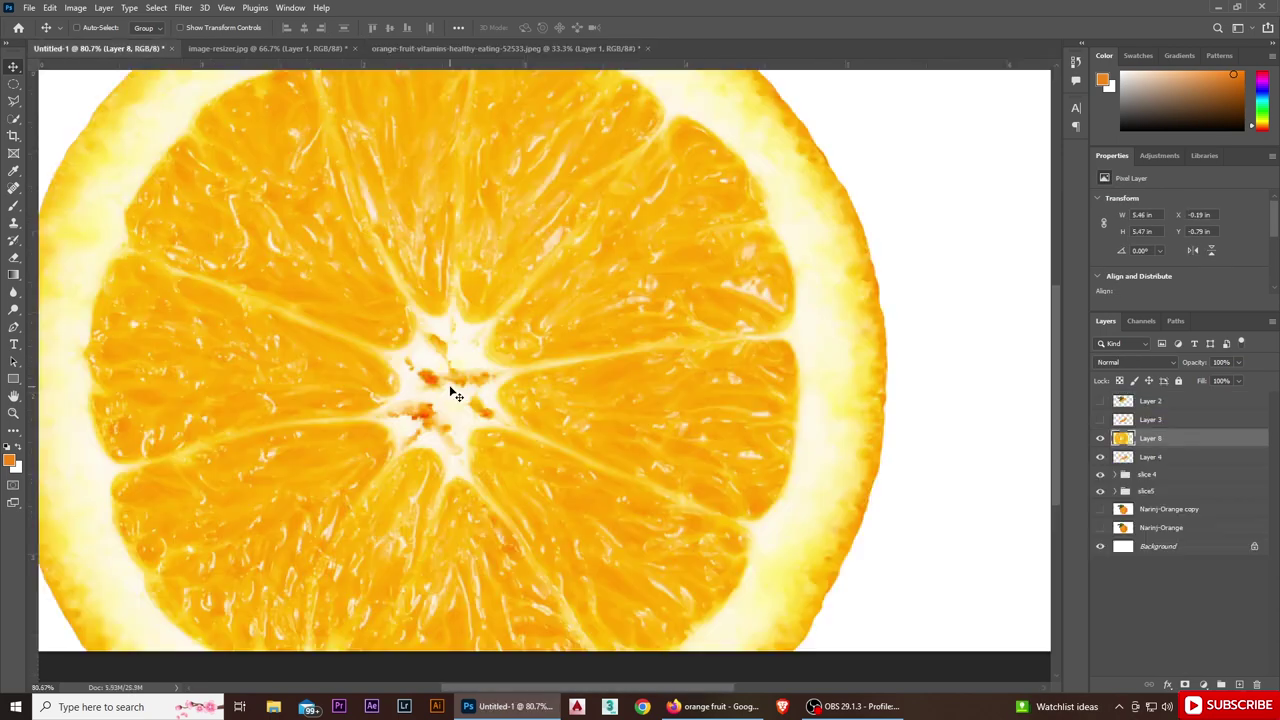
key(ctrl+t)
drag(886, 377, 610, 405)
drag(500, 425, 585, 334)
mouse_move(700, 460)
mouse_down()
mouse_move(730, 310)
mouse_move(457, 471)
mouse_move(297, 477)
mouse_move(388, 476)
mouse_move(237, 343)
mouse_move(529, 171)
mouse_move(643, 286)
mouse_move(530, 530)
mouse_move(604, 357)
mouse_move(808, 243)
mouse_up()
drag(598, 268, 630, 328)
mouse_move(448, 428)
mouse_down()
mouse_move(455, 450)
mouse_move(452, 440)
mouse_up()
mouse_move(643, 363)
mouse_down()
mouse_move(628, 338)
mouse_move(656, 398)
mouse_up()
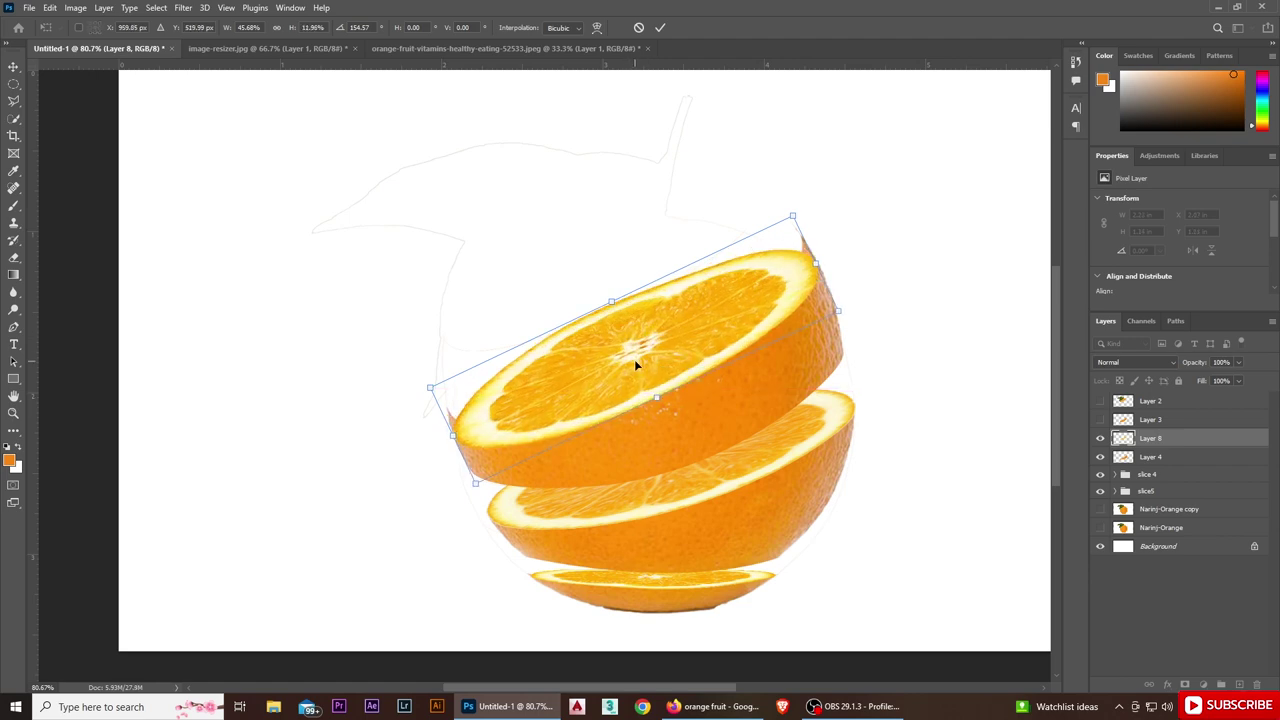
click(660, 27)
key(ctrl+t)
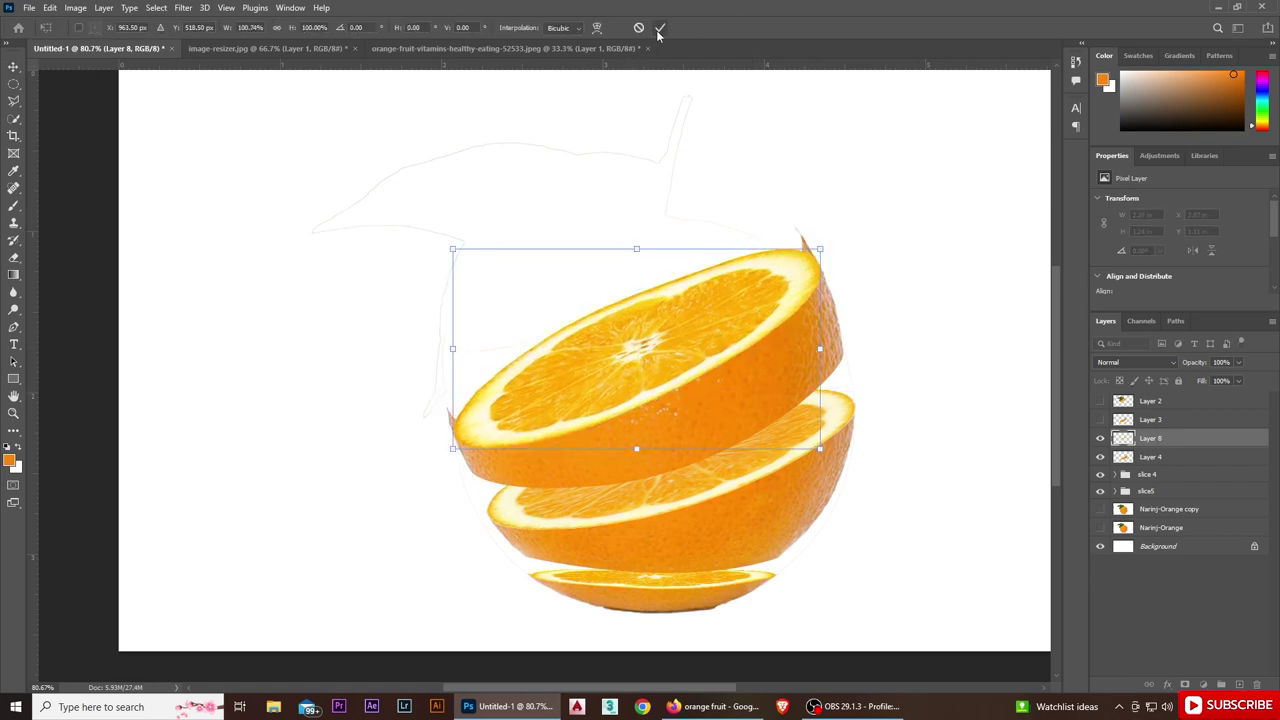
click(660, 28)
Add a mask to Layer 4 from the slice's outline, then deselect.
ctrl+click(1123, 438)
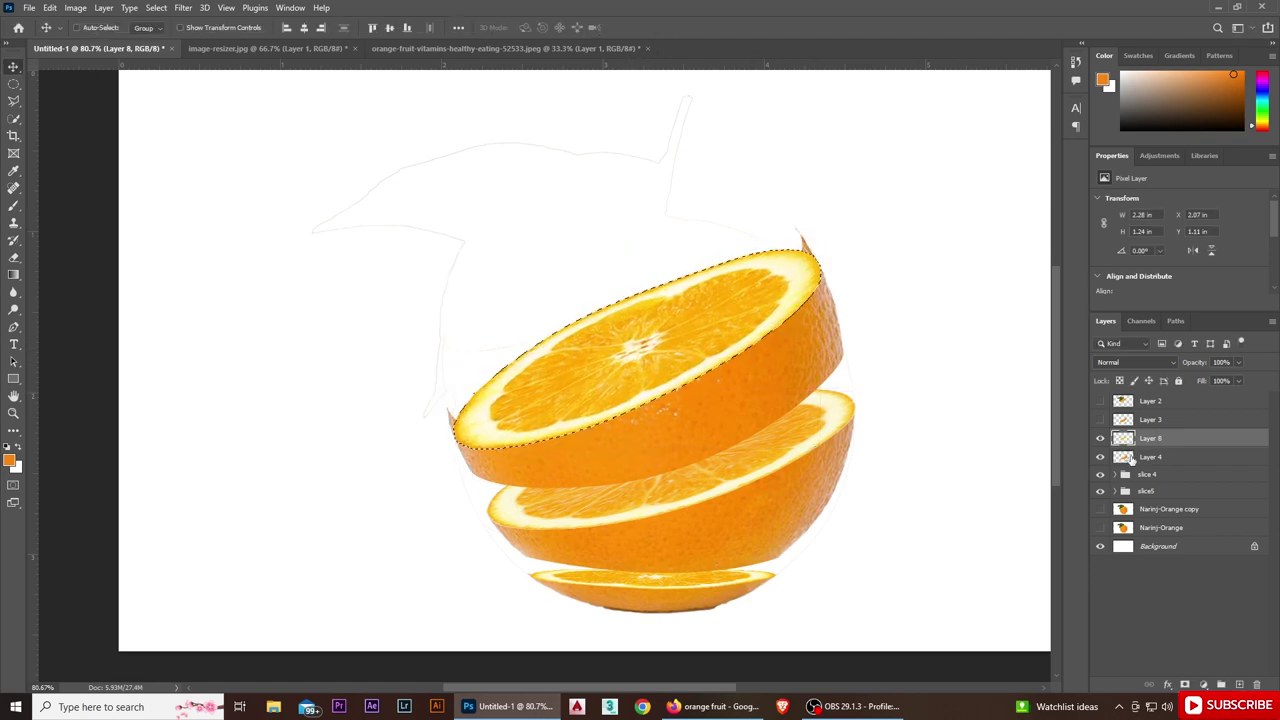
click(1183, 685)
key(b)
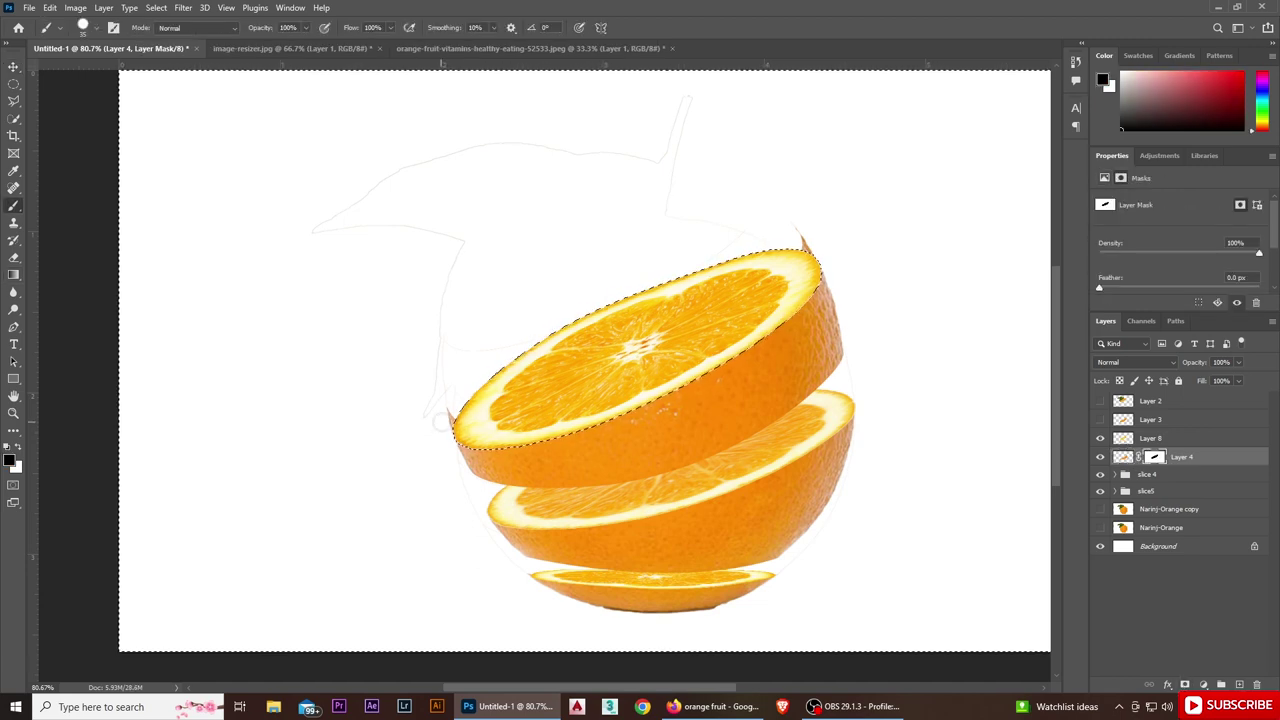
key(ctrl+d)
Group Layer 8 with Layer 4 as 'slice 3' and make Layer 3 visible again.
shift+click(1150, 438)
key(ctrl+g)
double_click(1145, 437)
text(3)
key(Return)
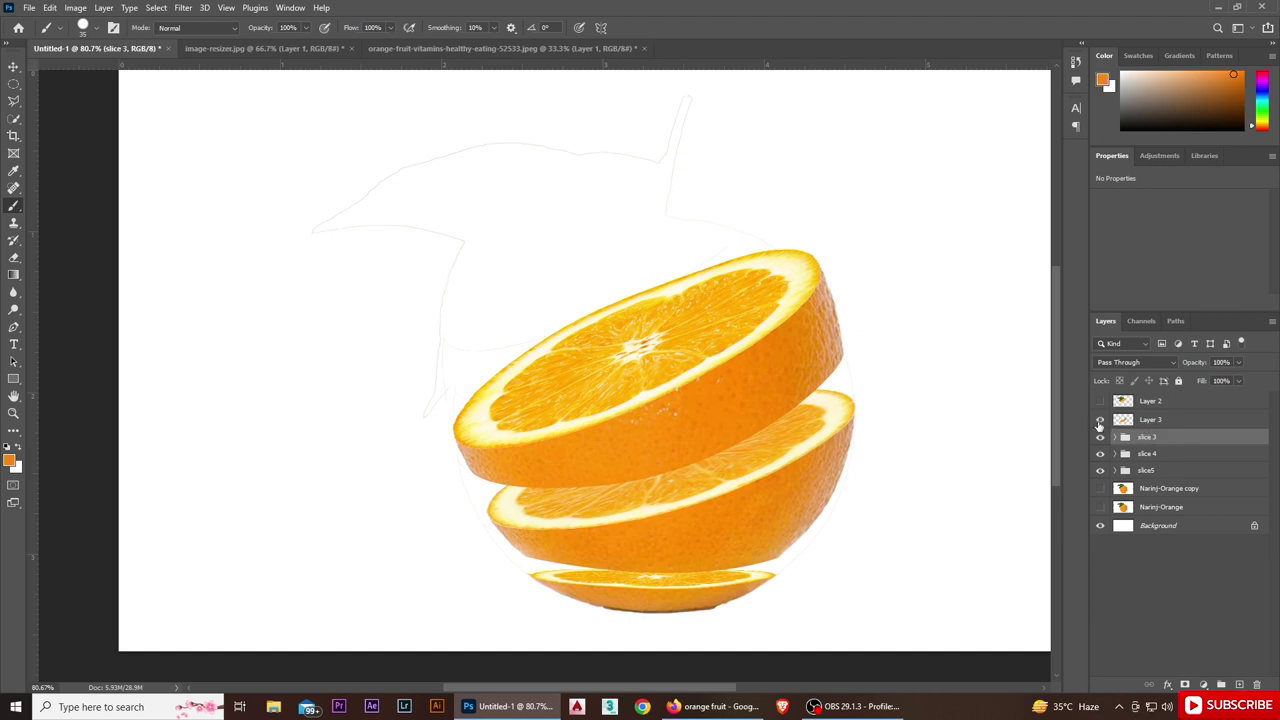
click(1100, 419)
Move the Layer 3 slice down into place.
key(v)
click(1150, 419)
mouse_move(613, 219)
mouse_down()
mouse_move(636, 300)
mouse_move(612, 298)
mouse_up()
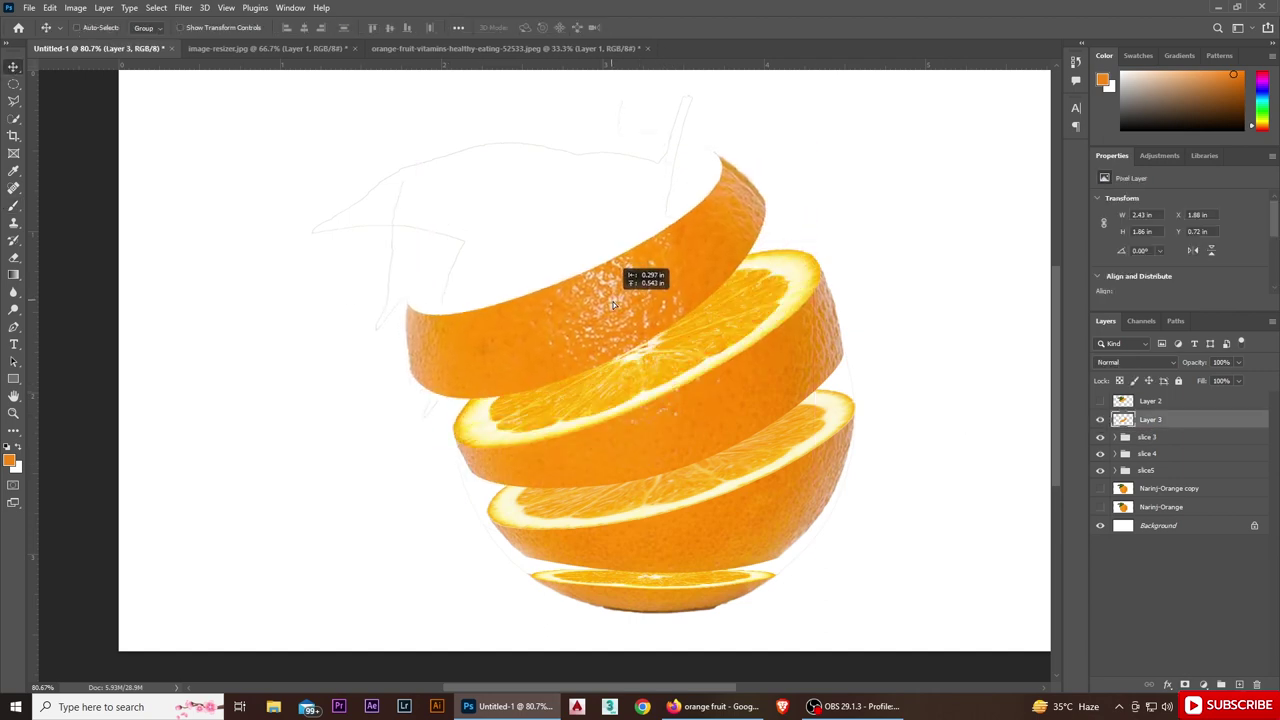
Drag in the orange slice image, then squash, widen and tilt it onto the piece below.
click(285, 48)
mouse_move(343, 274)
mouse_down()
mouse_move(423, 289)
mouse_move(487, 221)
mouse_up()
scroll(487, 221, down, 3)
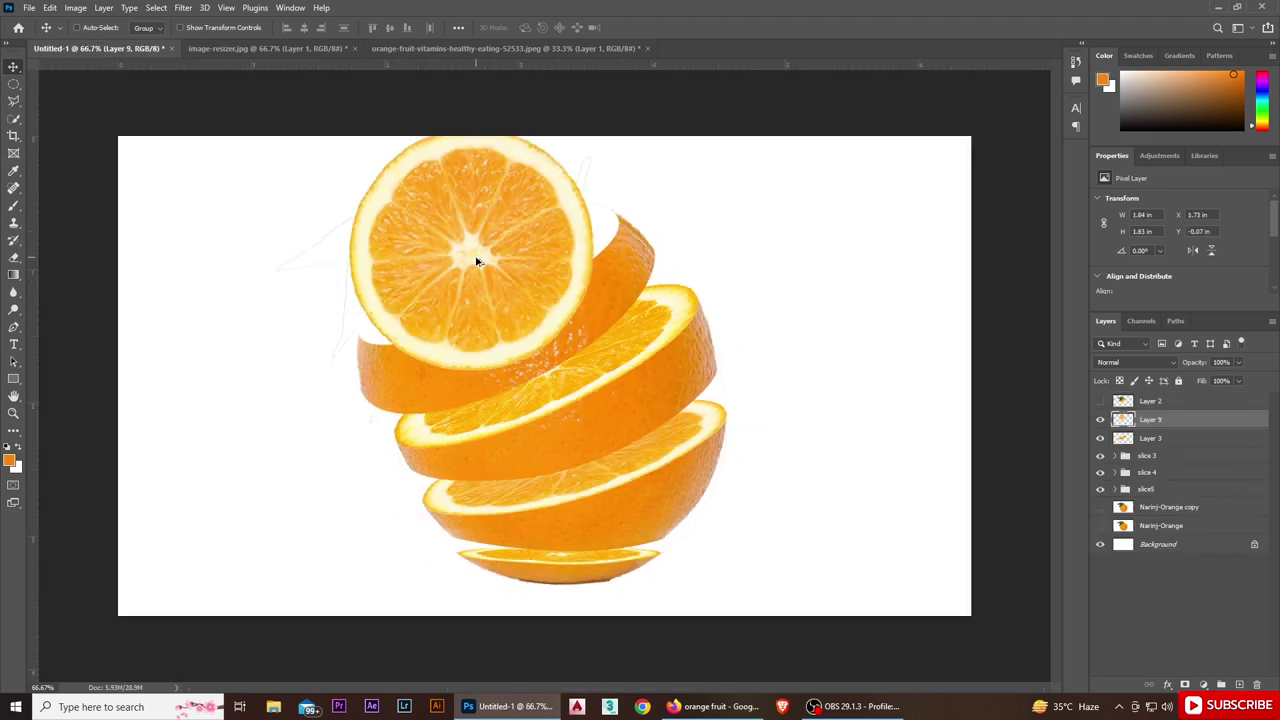
key(ctrl+t)
drag(480, 149, 480, 296)
mouse_move(600, 372)
mouse_down()
mouse_move(532, 336)
mouse_move(556, 286)
mouse_up()
scroll(542, 289, up, 6)
drag(655, 229, 705, 172)
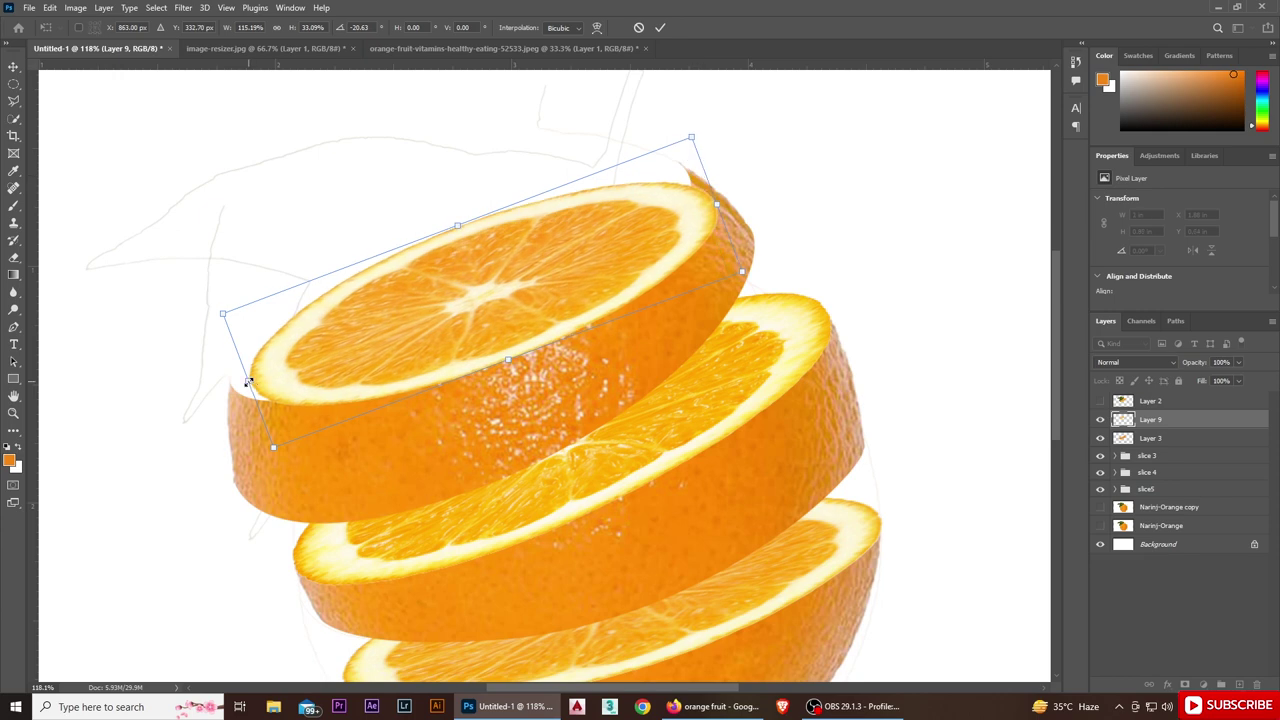
drag(765, 245, 583, 357)
drag(480, 305, 487, 313)
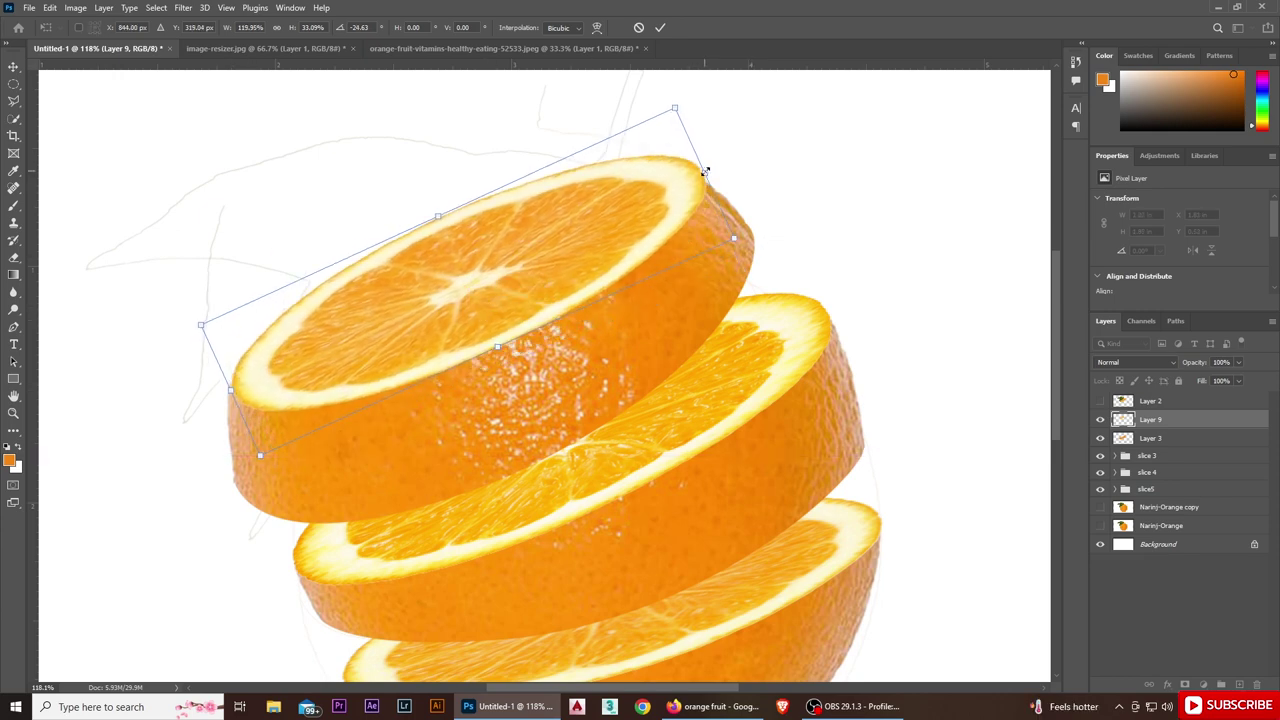
mouse_move(437, 216)
mouse_down()
mouse_move(437, 243)
mouse_move(434, 219)
mouse_up()
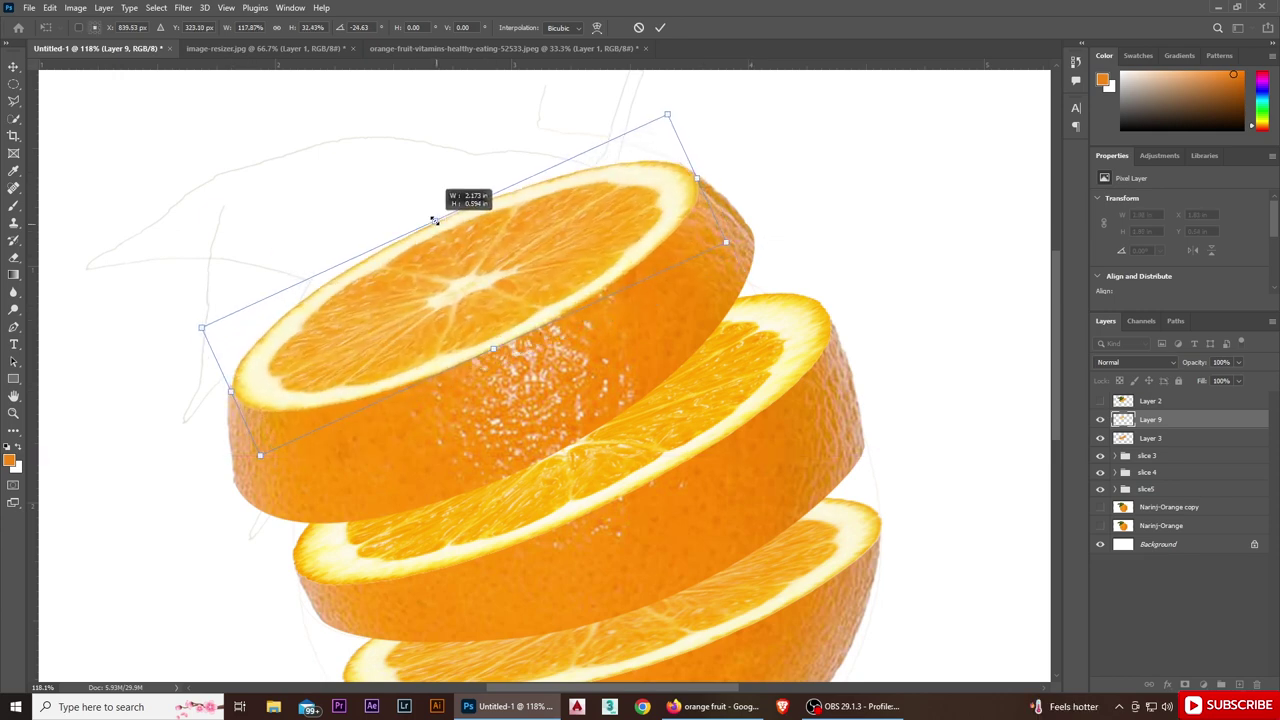
click(660, 27)
Group Layer 9 with Layer 3 and name the group 'slice 2'.
scroll(337, 425, down, 2)
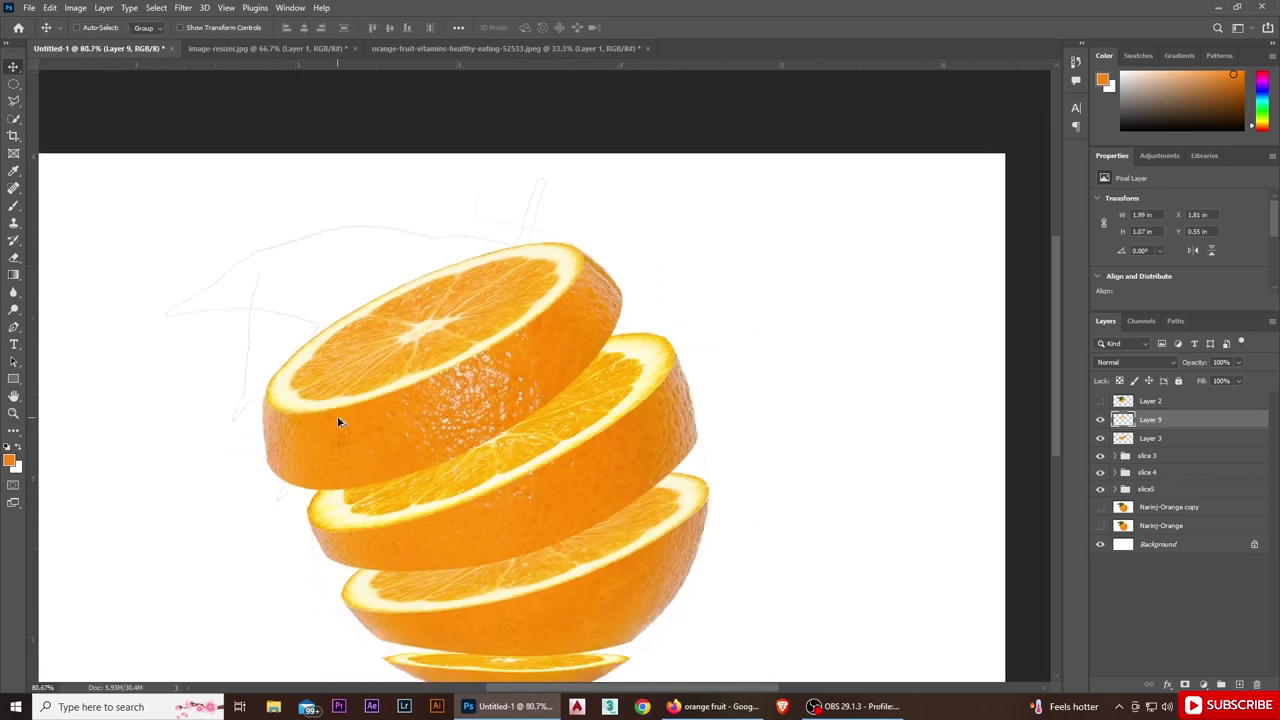
shift+click(1150, 438)
key(ctrl+g)
double_click(1150, 418)
key(Return)
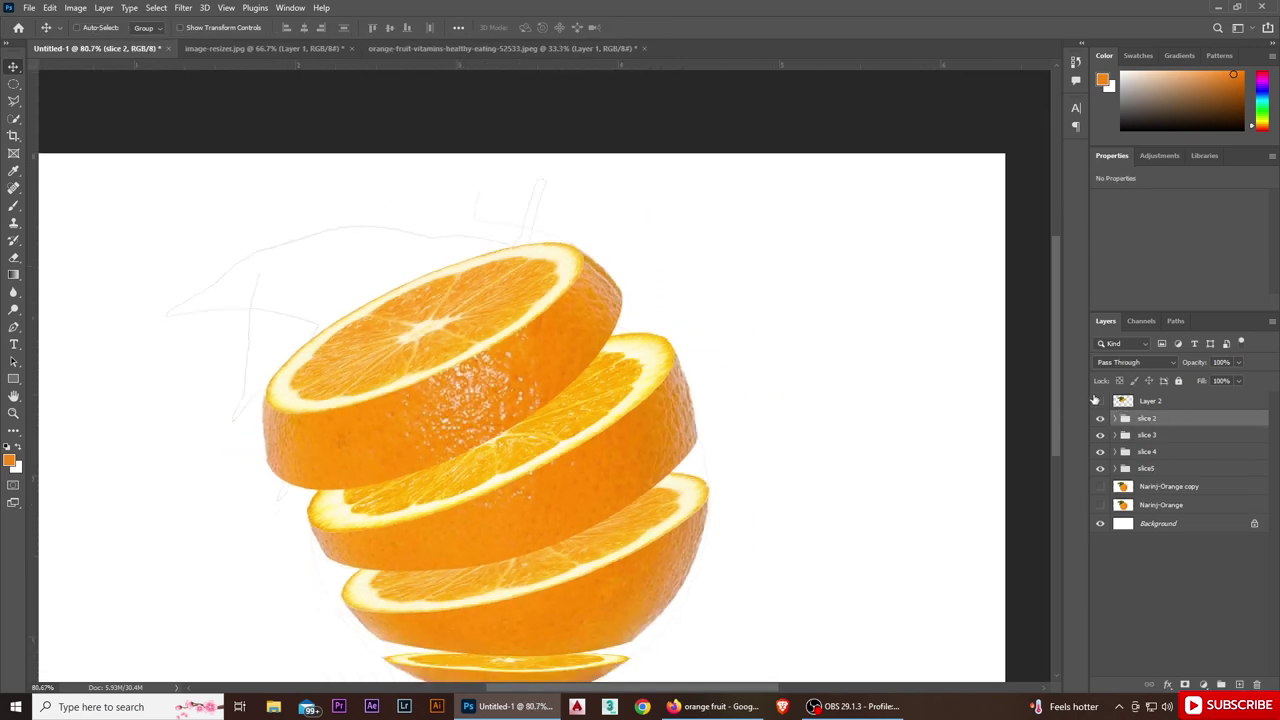
Show the leafy orange top Layer 2 and move it up and to the left.
click(1100, 400)
scroll(571, 414, down, 1)
ctrl+click(670, 340)
drag(670, 340, 487, 206)
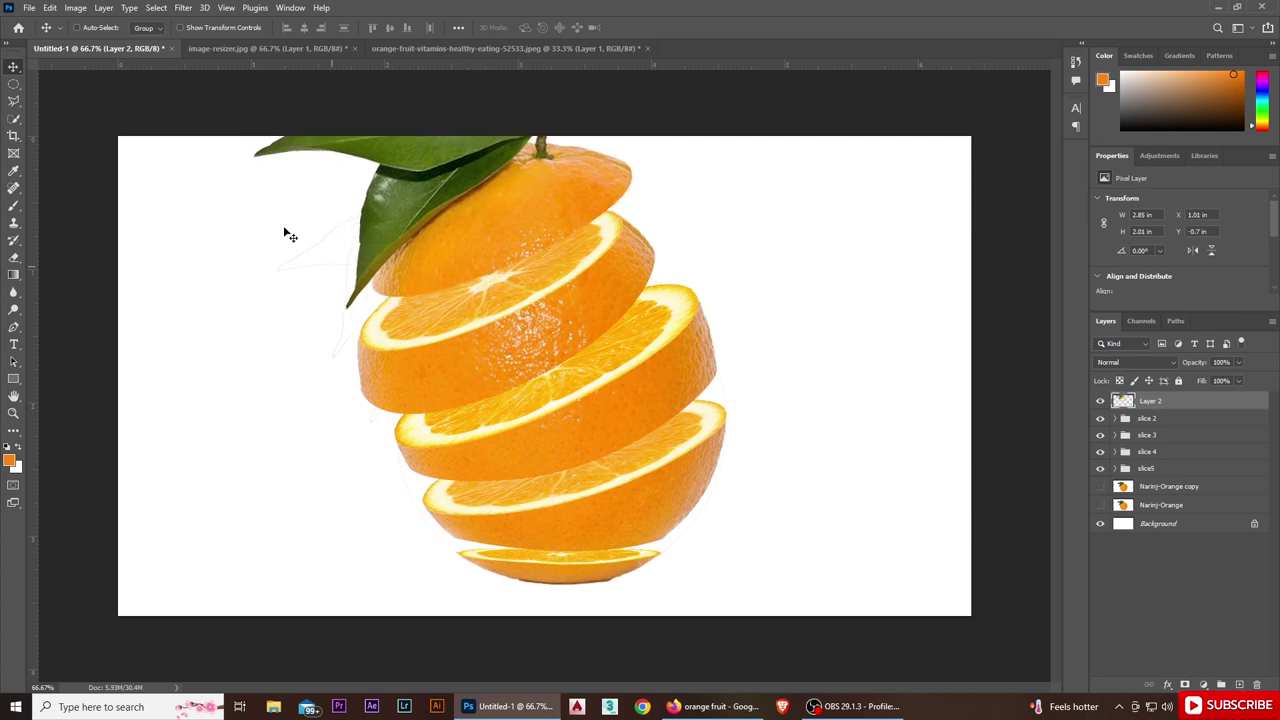
click(75, 7)
Make the canvas taller in Canvas Size, entering 6 for the height.
click(86, 122)
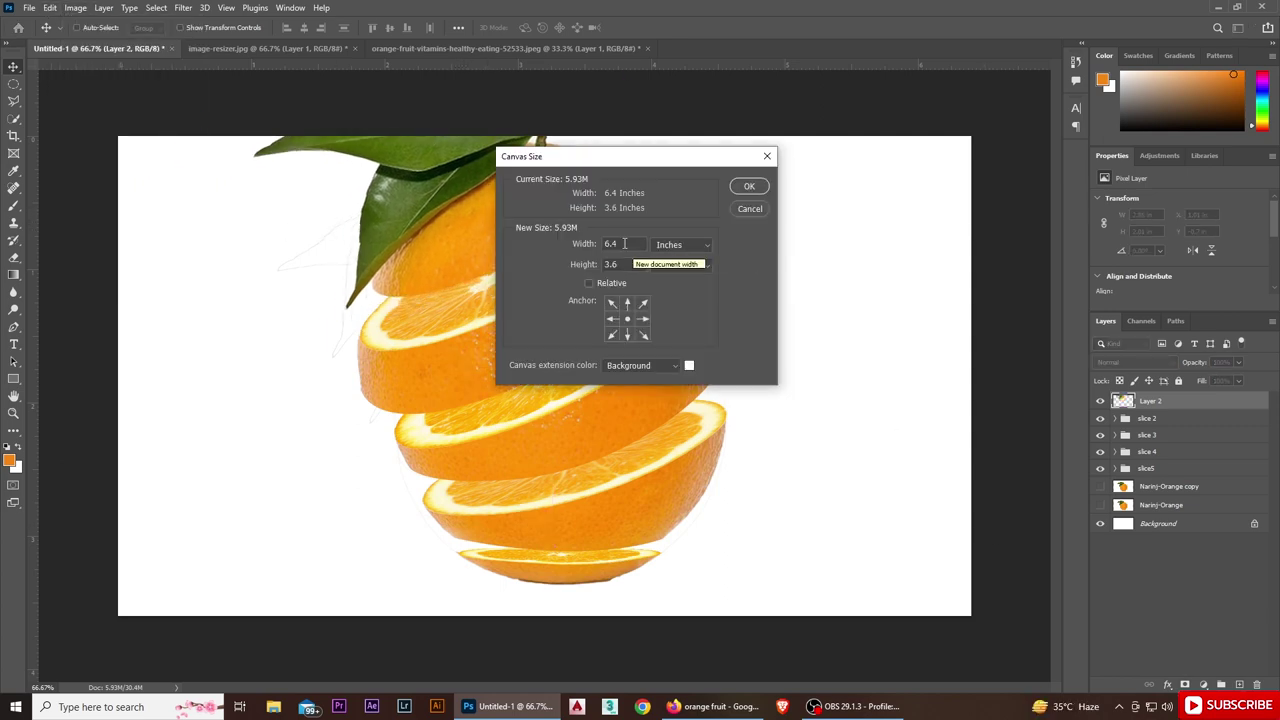
double_click(612, 265)
text(6)
double_click(612, 244)
click(742, 190)
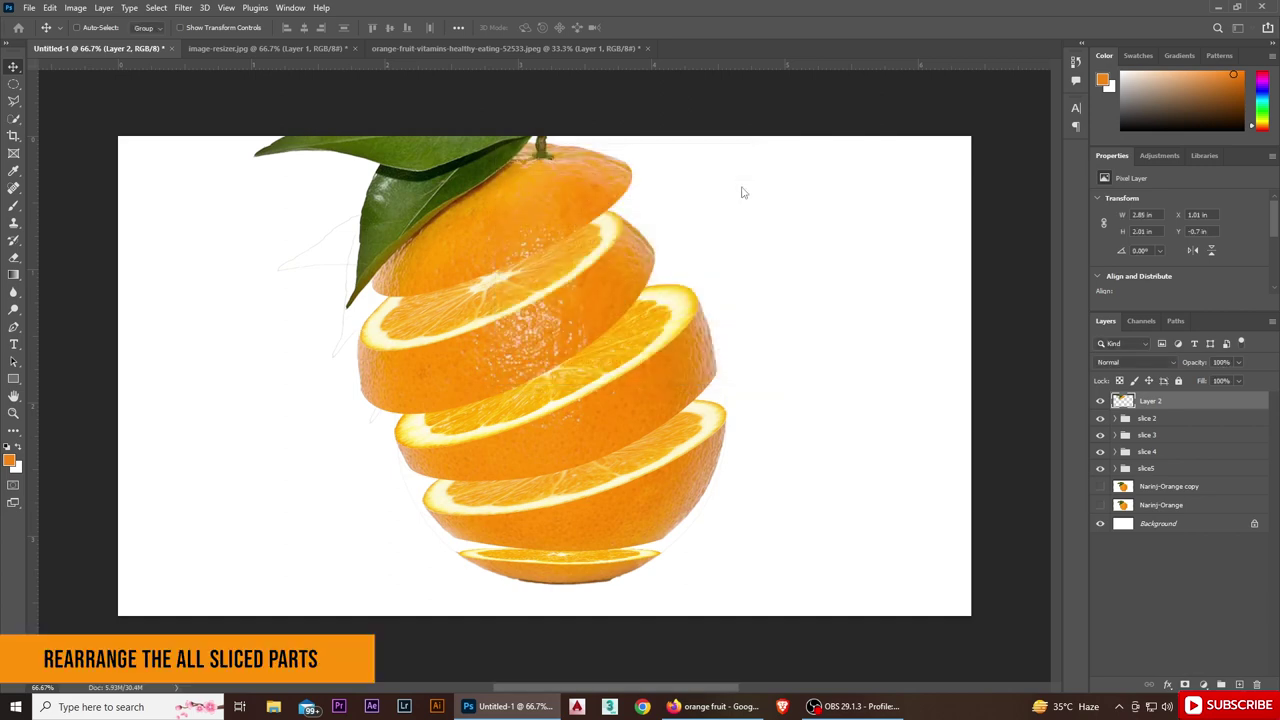
scroll(549, 367, down, 1)
scroll(549, 367, down, 1)
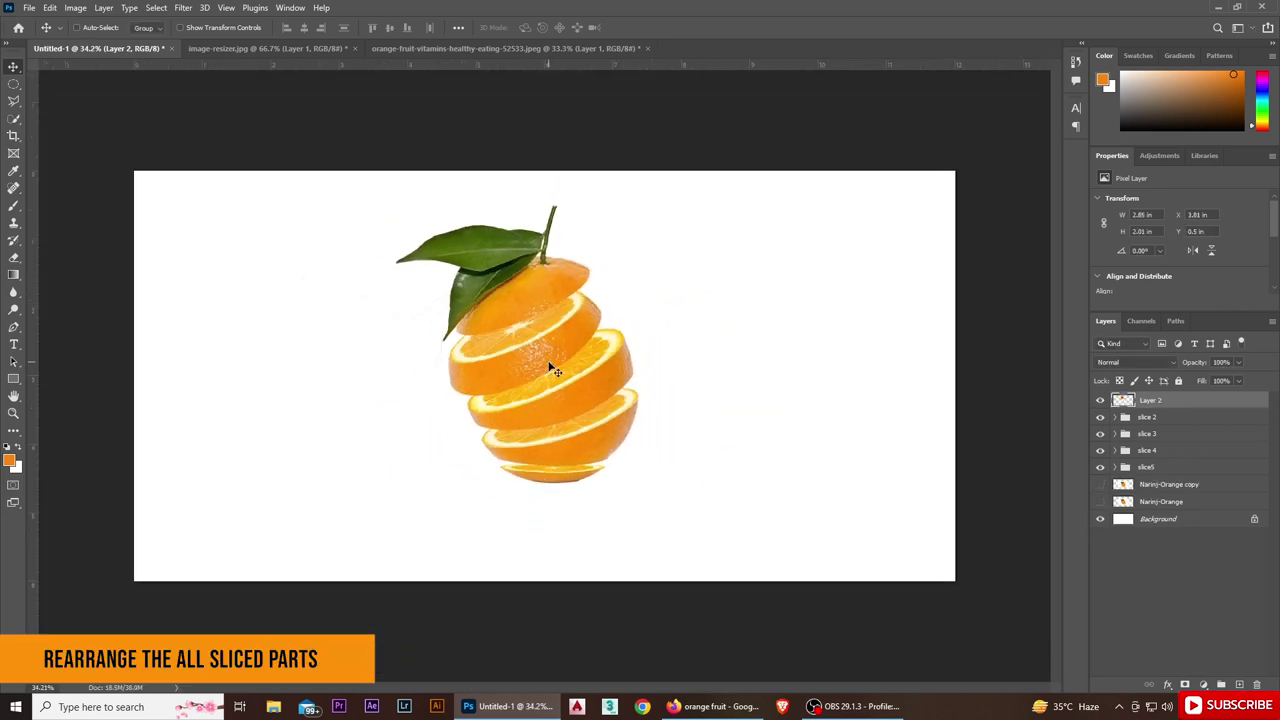
scroll(551, 368, down, 1)
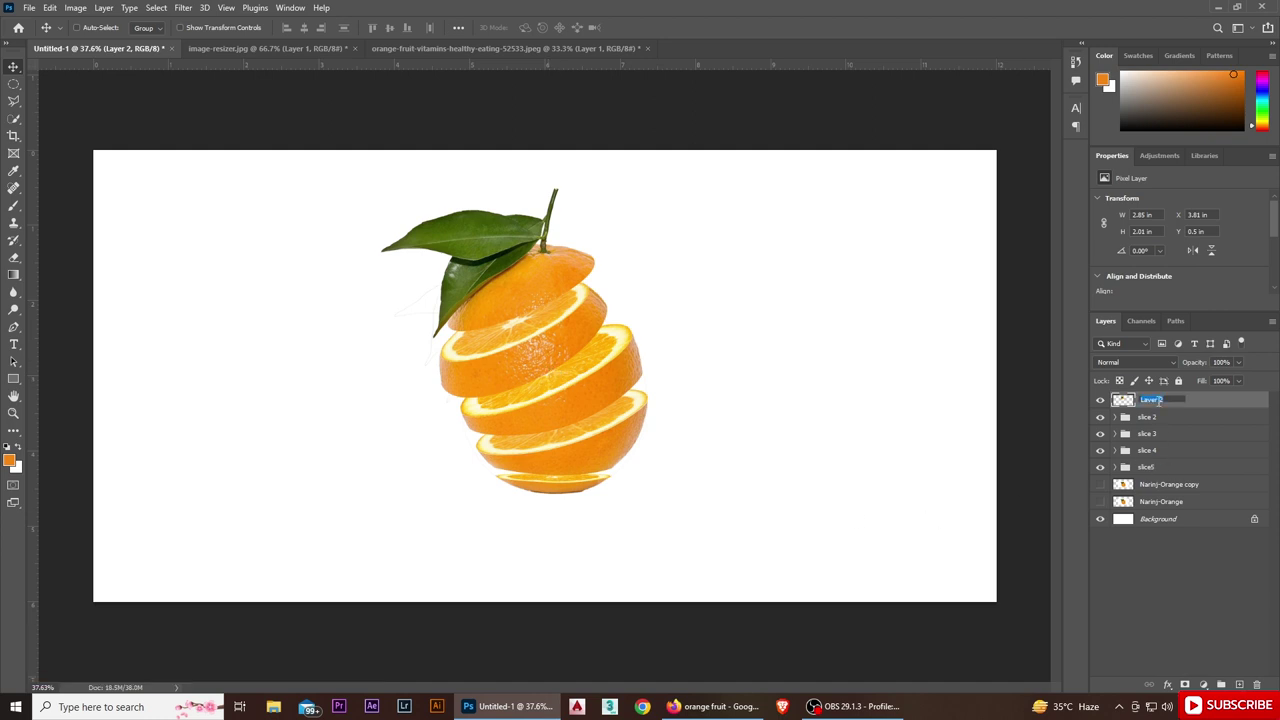
text(slice 1)
Name the leafy top 'slice 1' and nudge the slice5 group up and left.
key(Return)
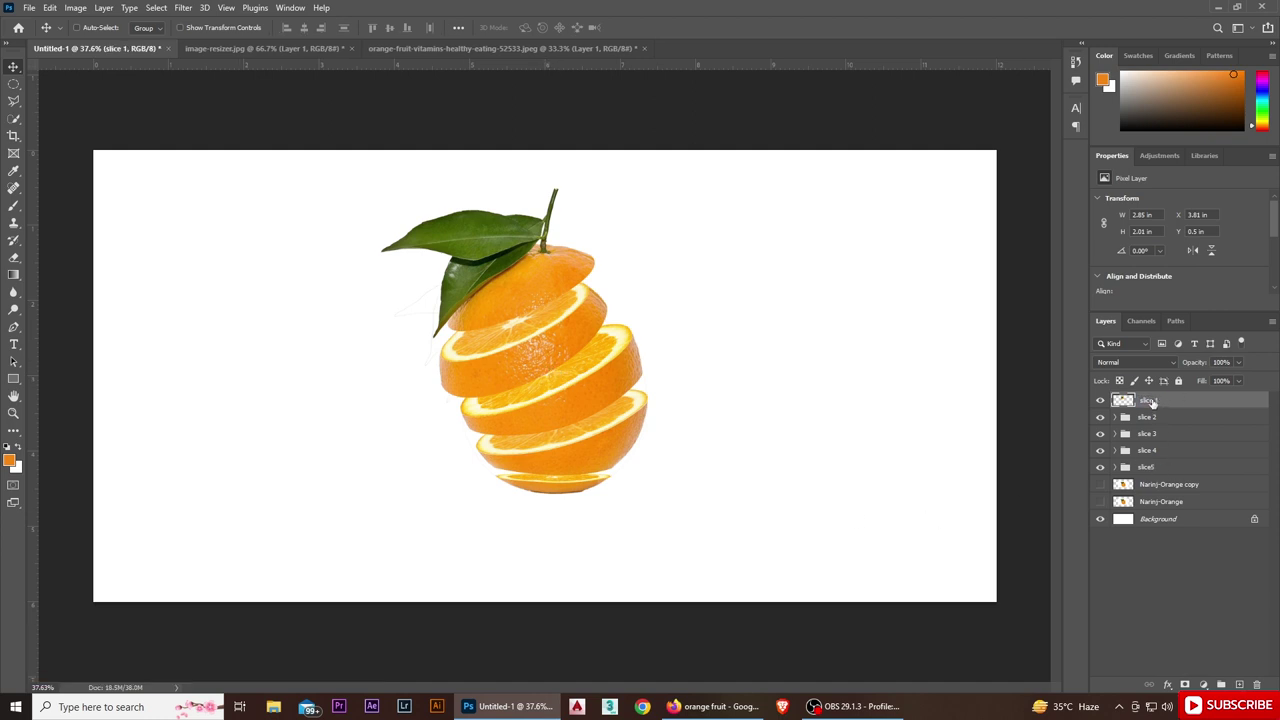
click(1145, 467)
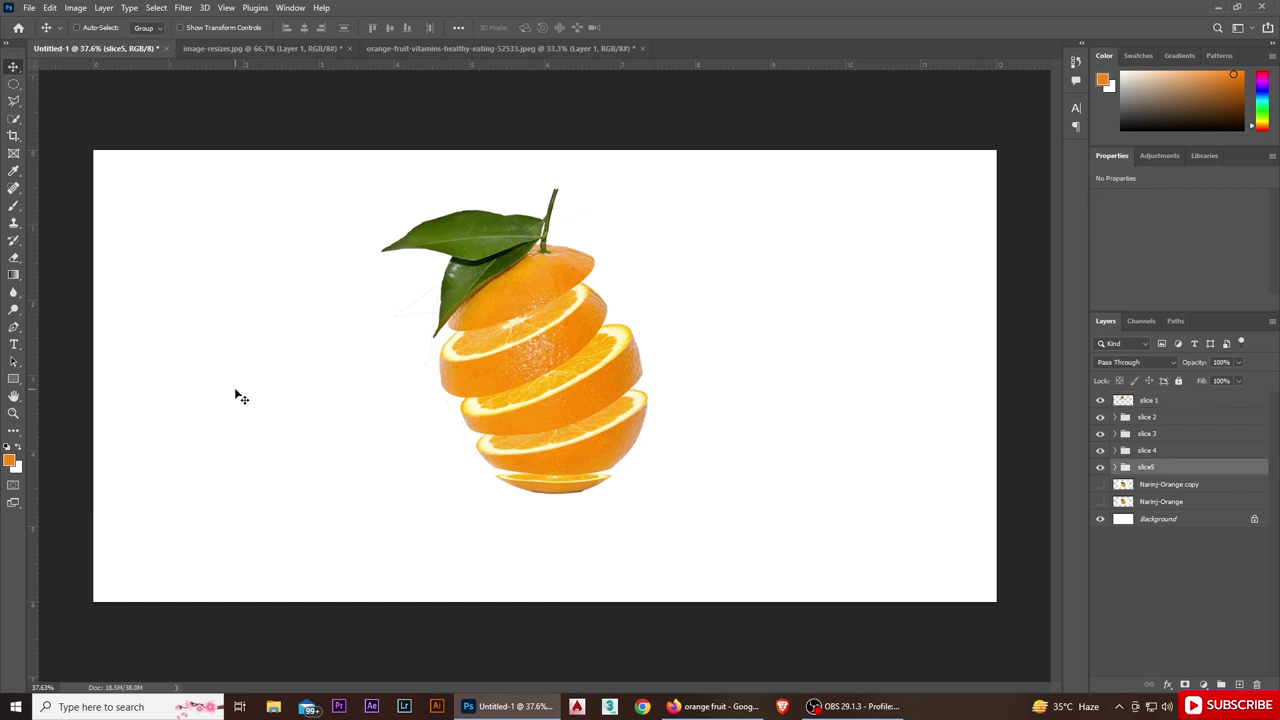
key(Down)
key(Down)
key(Up)
key(Up)
key(Up)
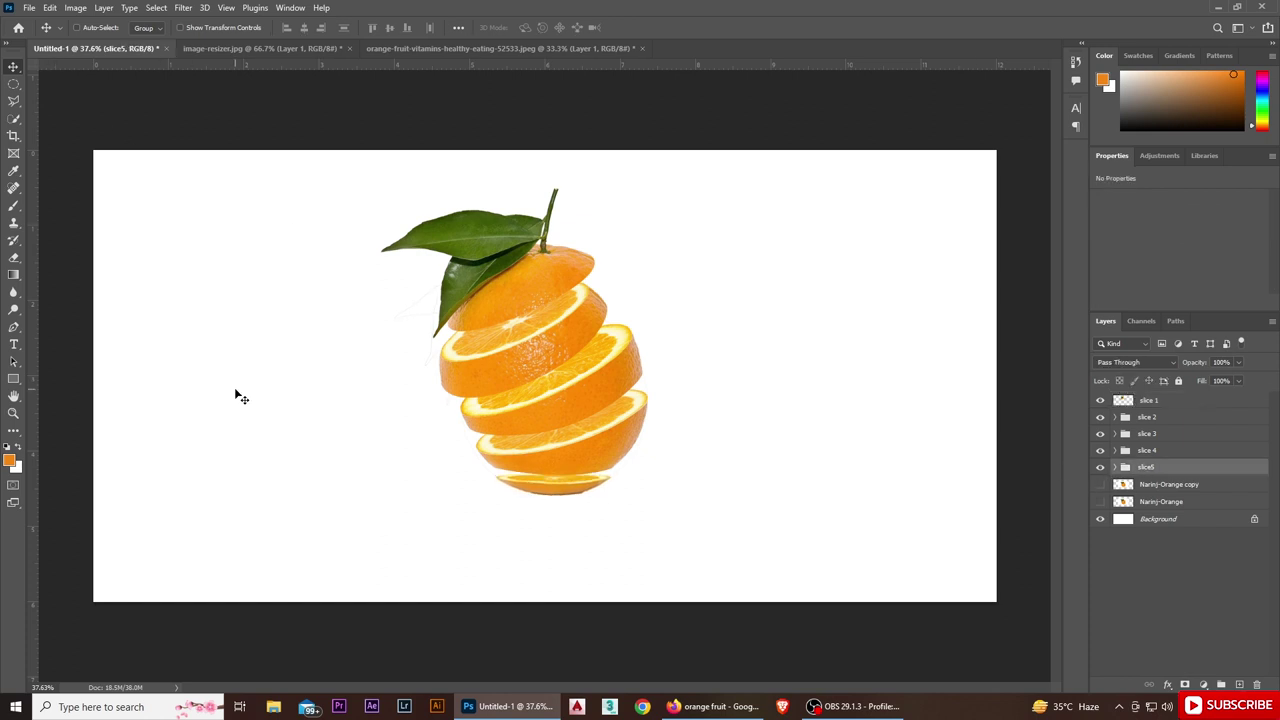
key(shift+Left)
key(shift+Left)
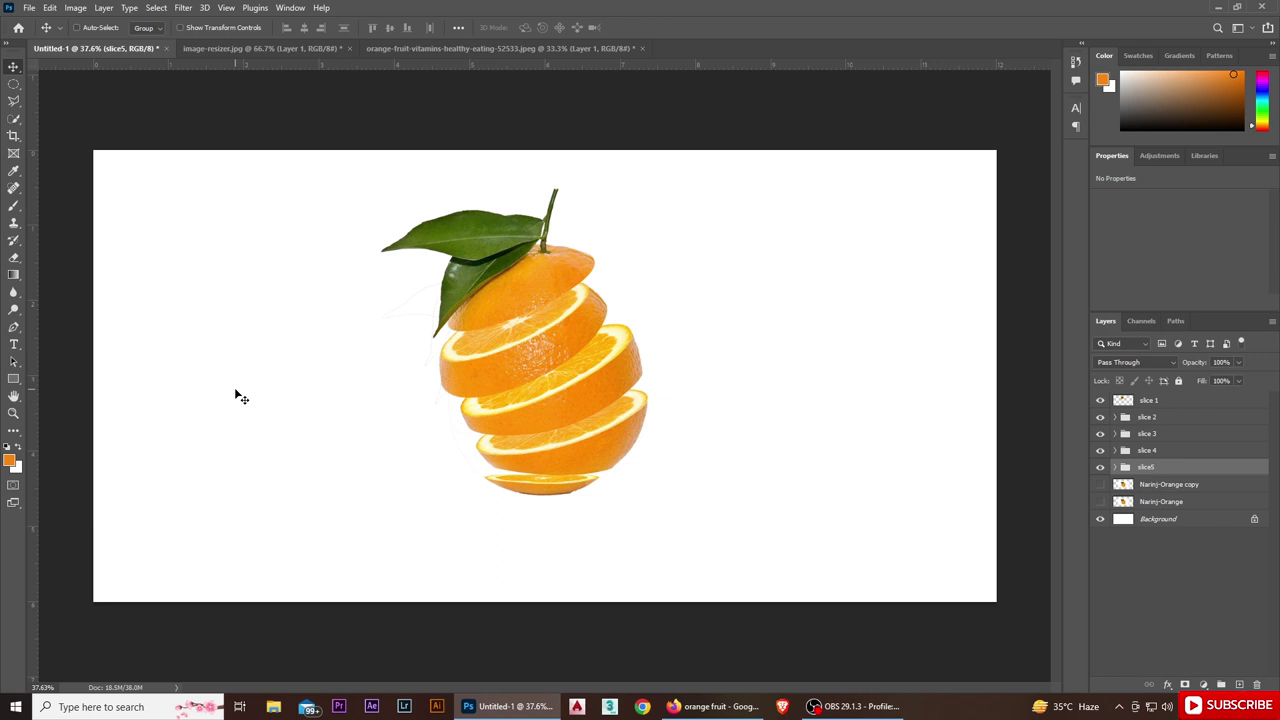
key(Up)
key(Up)
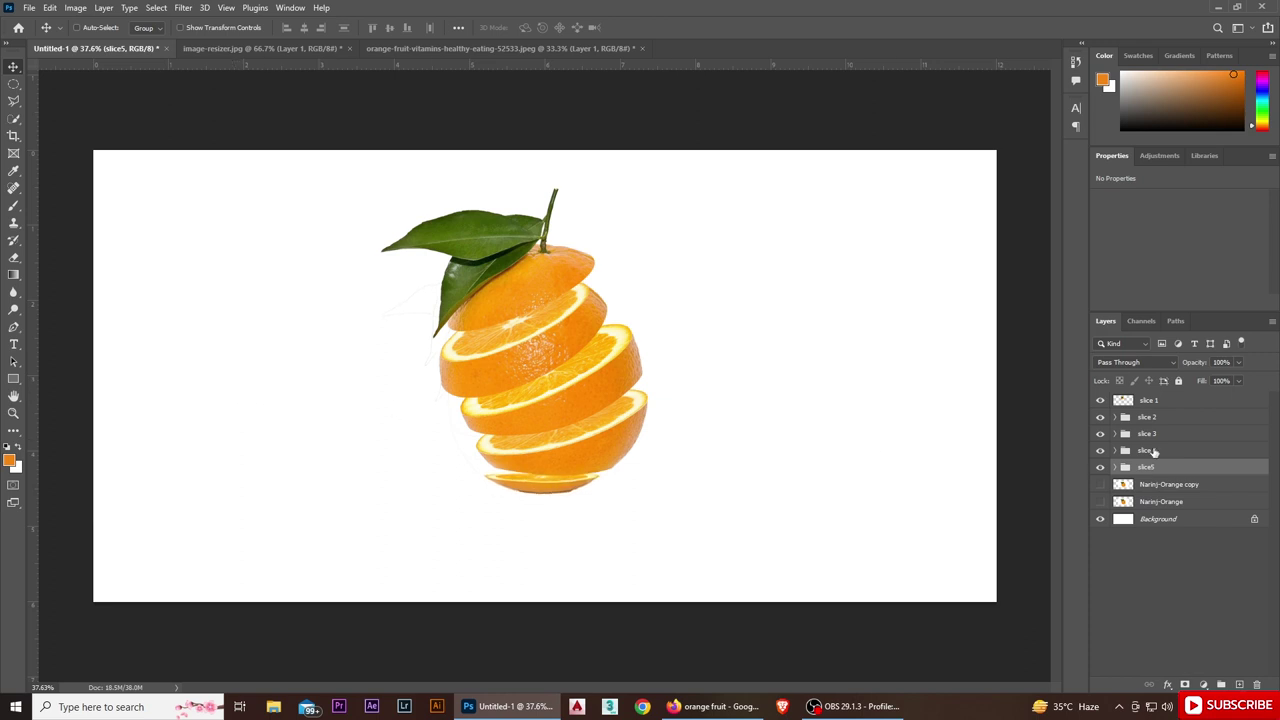
Nudge slice 4 to the right and raise slice 1 further up.
click(1153, 452)
key(shift+Right)
key(shift+Right)
key(shift+Right)
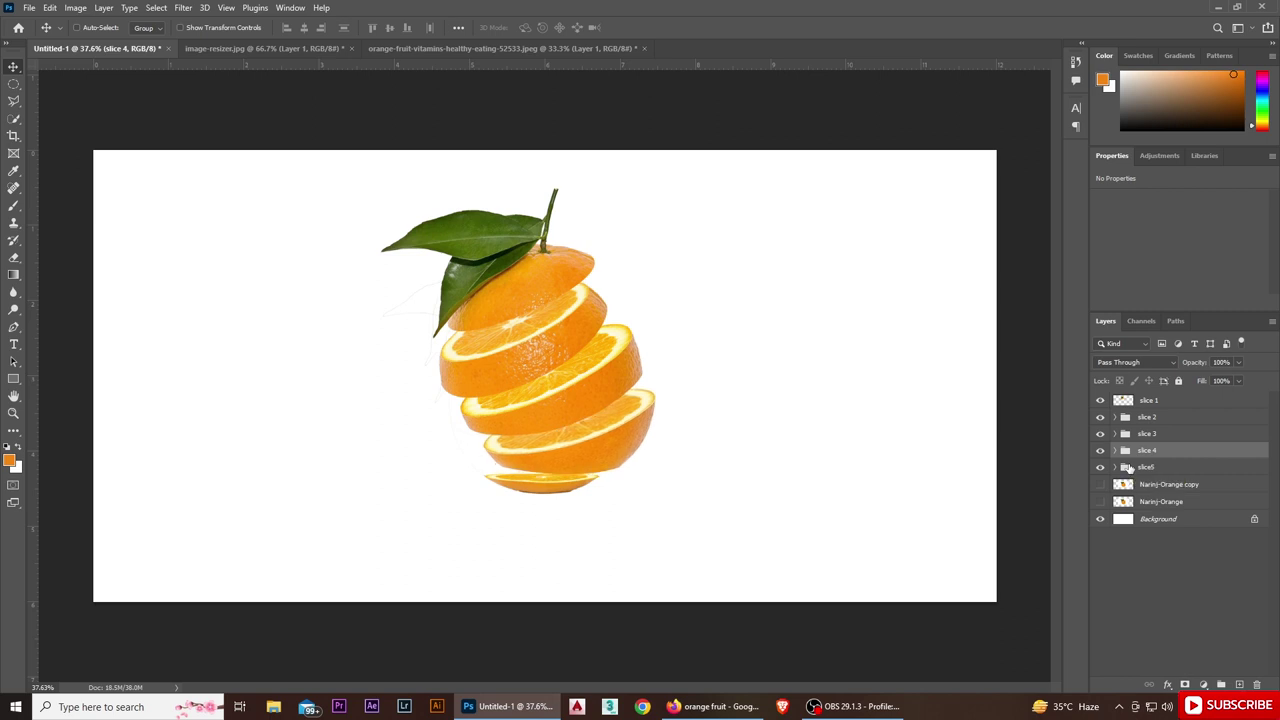
key(Right)
key(Right)
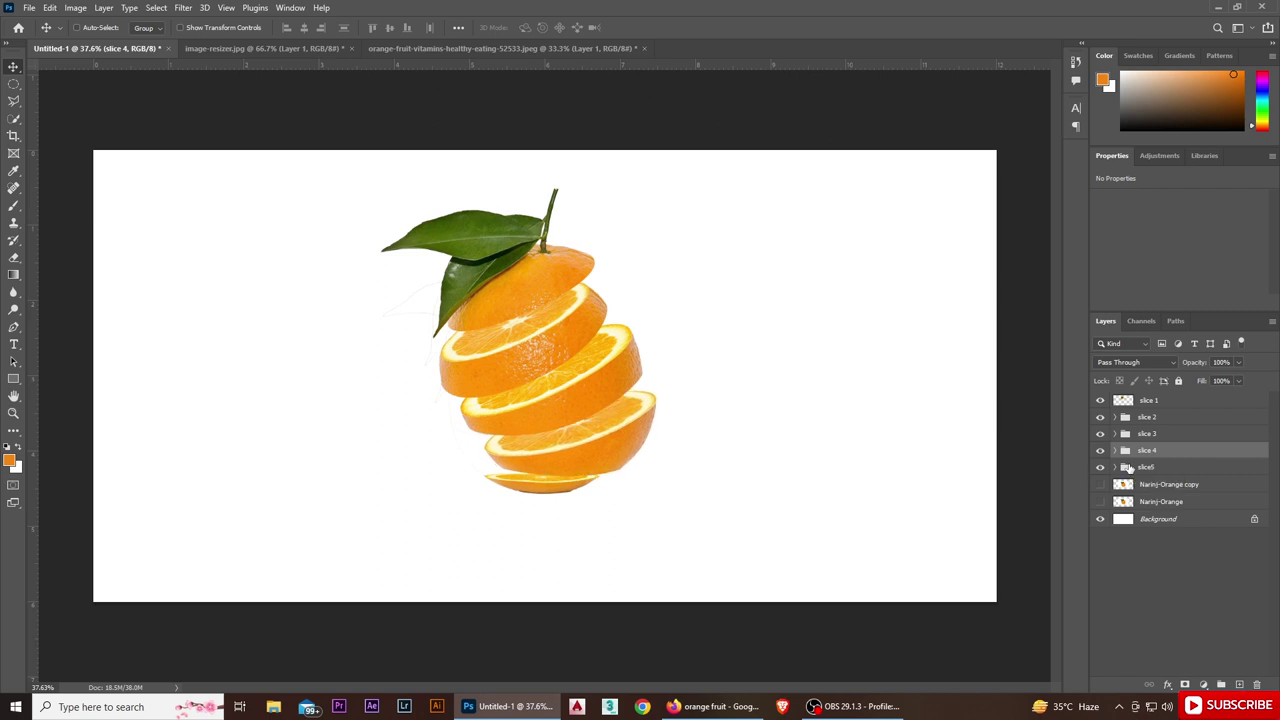
key(Right)
key(Right)
click(1180, 402)
key(shift+Up)
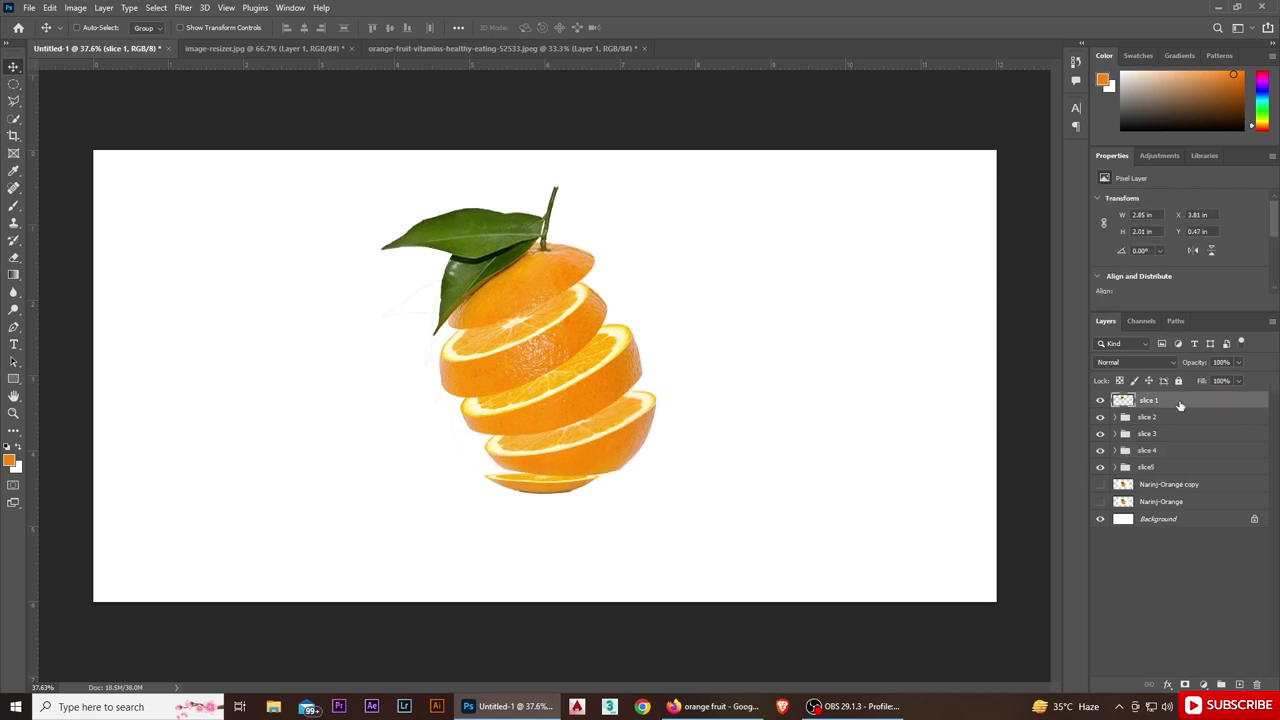
key(shift+Up)
key(shift+Up)
Shift slice 2 left, slice 3 up and right, and slice 4 further left.
click(1147, 418)
key(shift+Left)
key(shift+Left)
key(shift+Left)
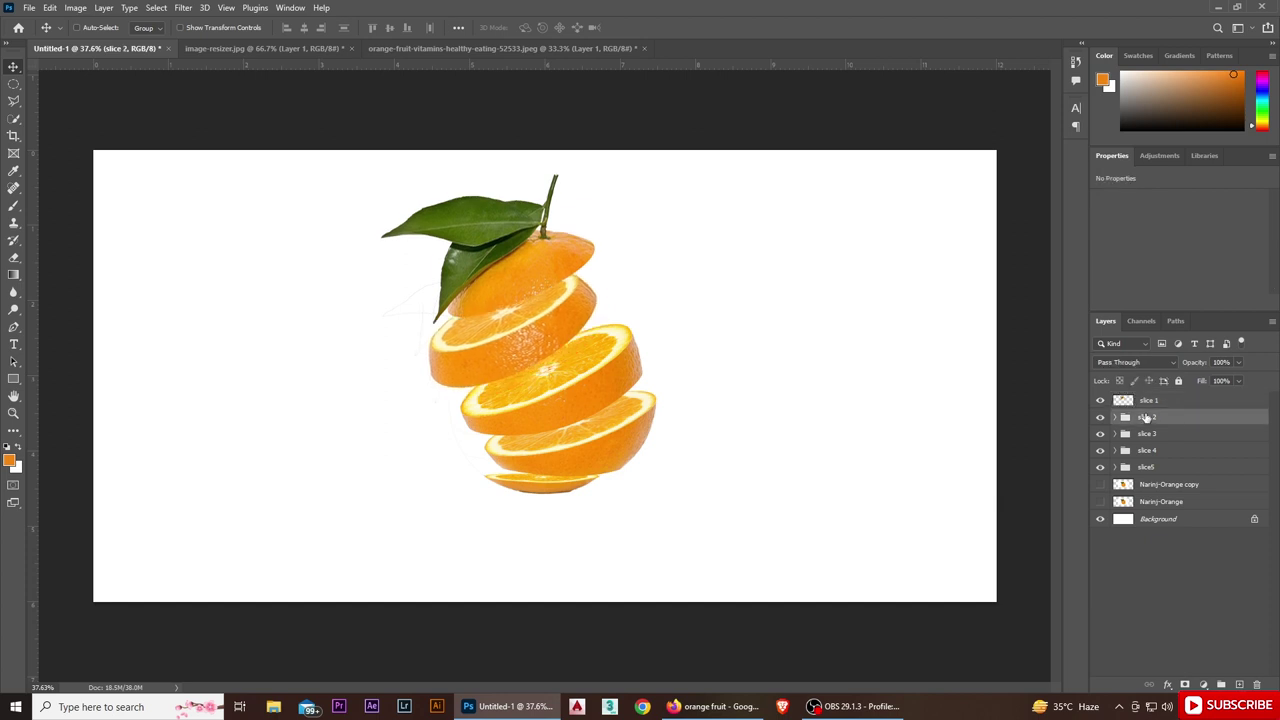
click(1141, 436)
key(shift+Up)
key(shift+Up)
key(shift+Right)
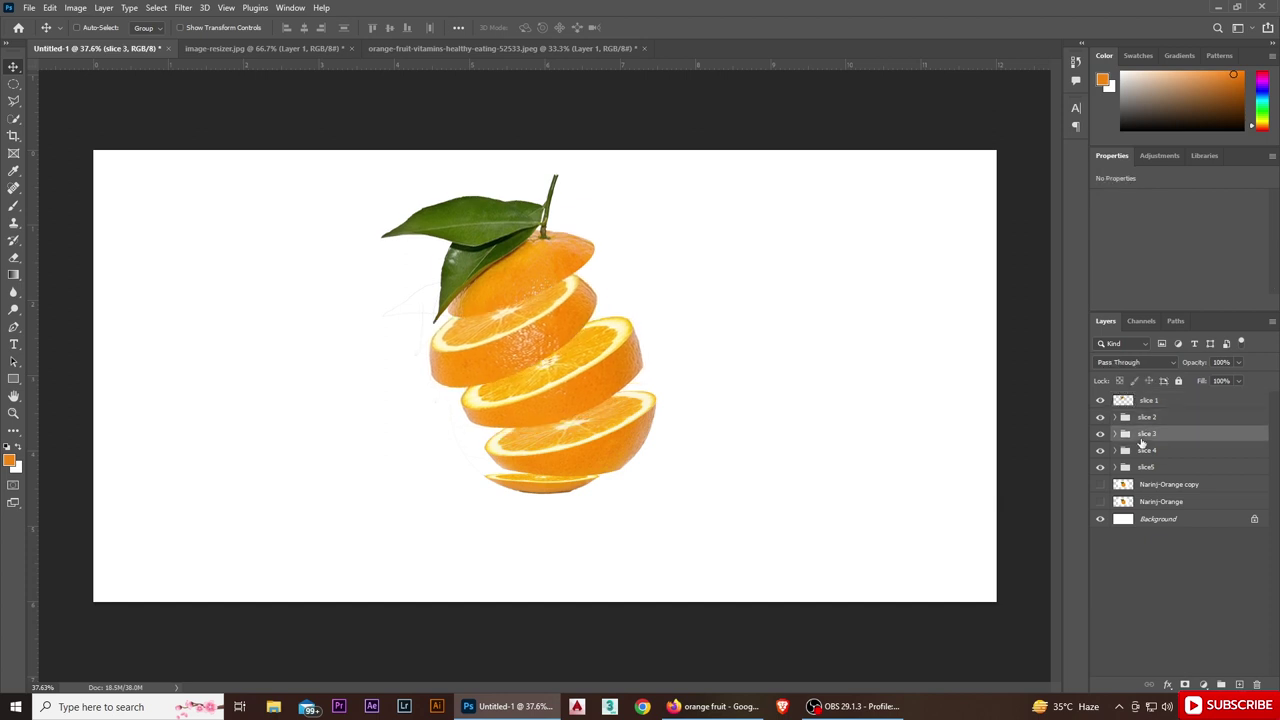
click(1147, 451)
key(shift+Left)
key(shift+Left)
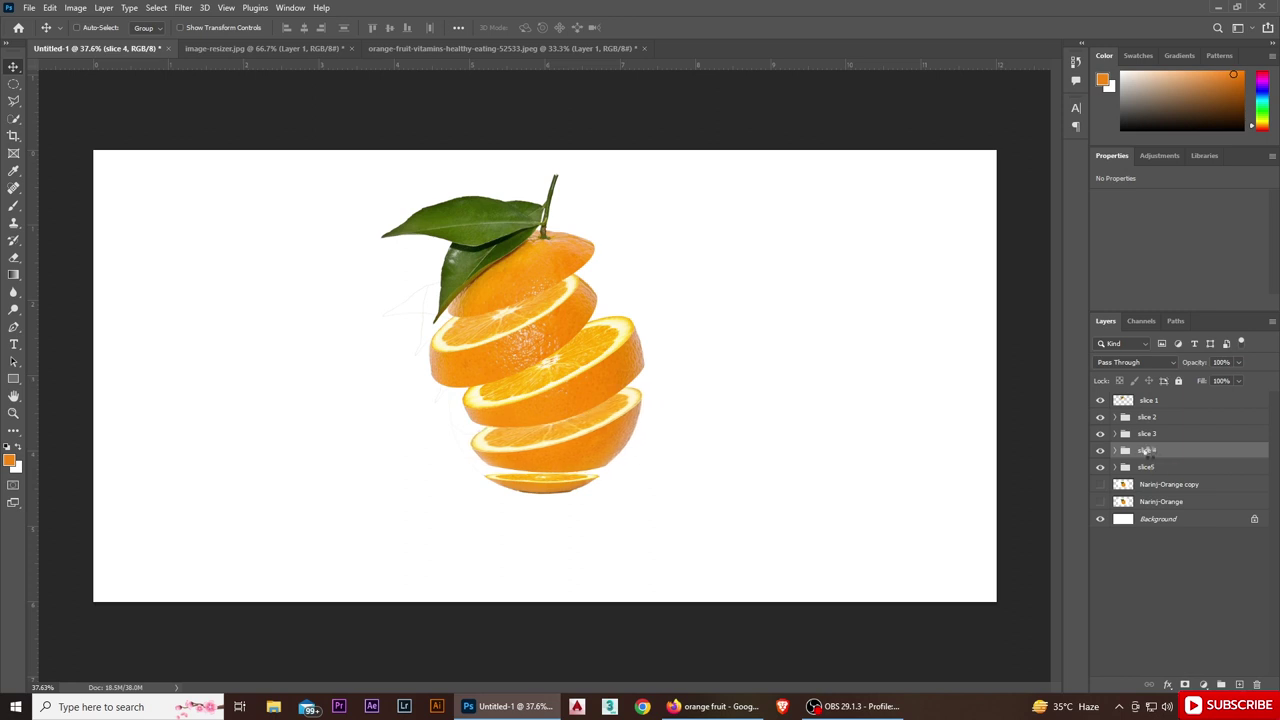
key(shift+Left)
key(shift+Left)
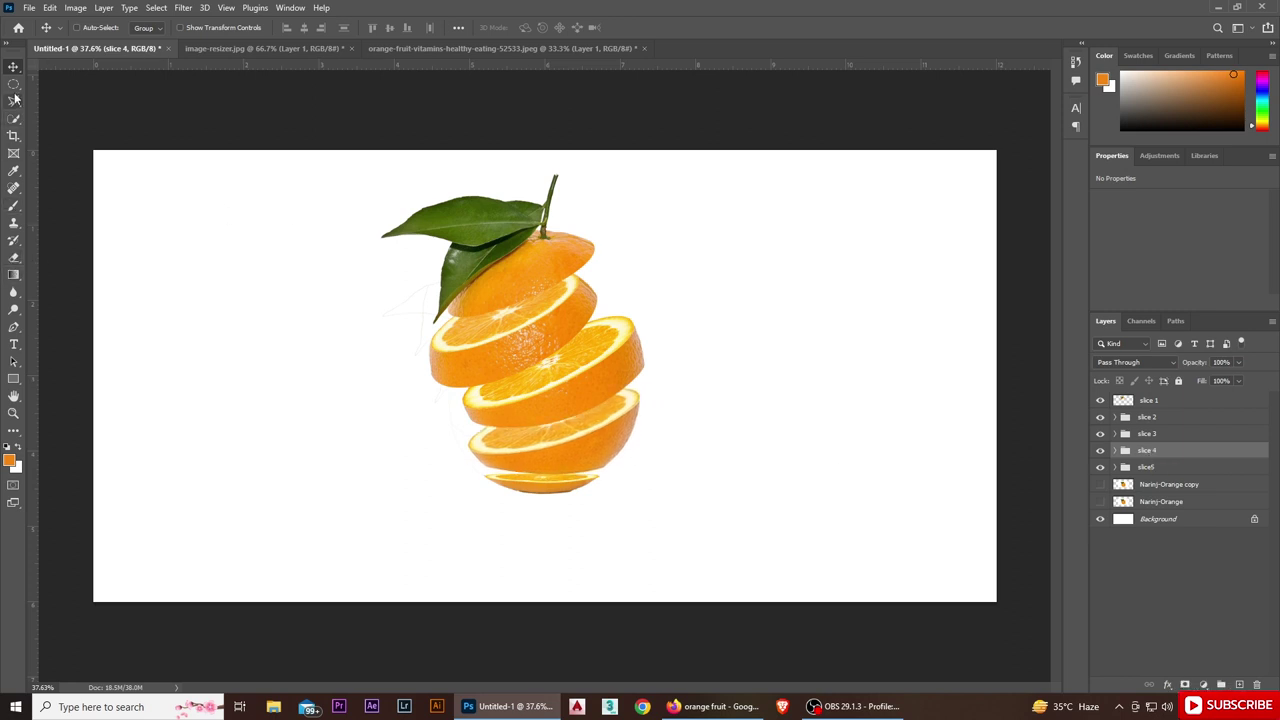
On new Layer 10, dab one large soft round black brush over the lower slices.
click(13, 205)
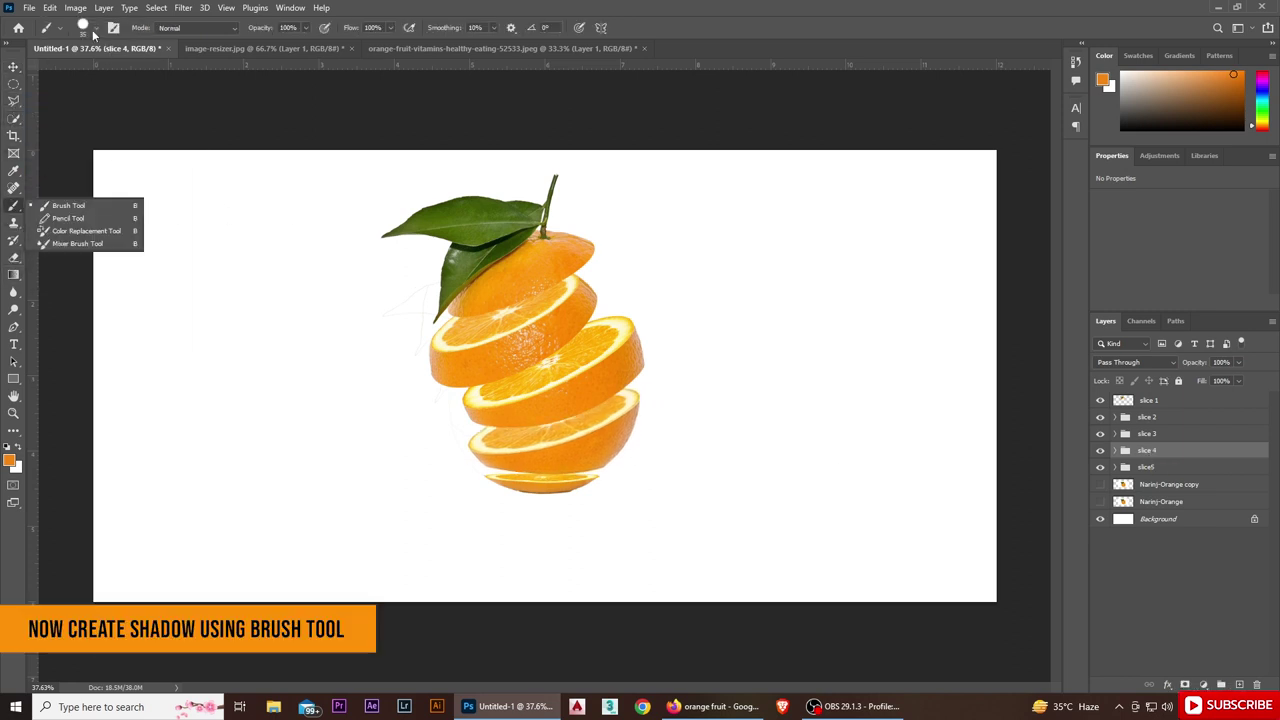
click(93, 31)
click(1238, 685)
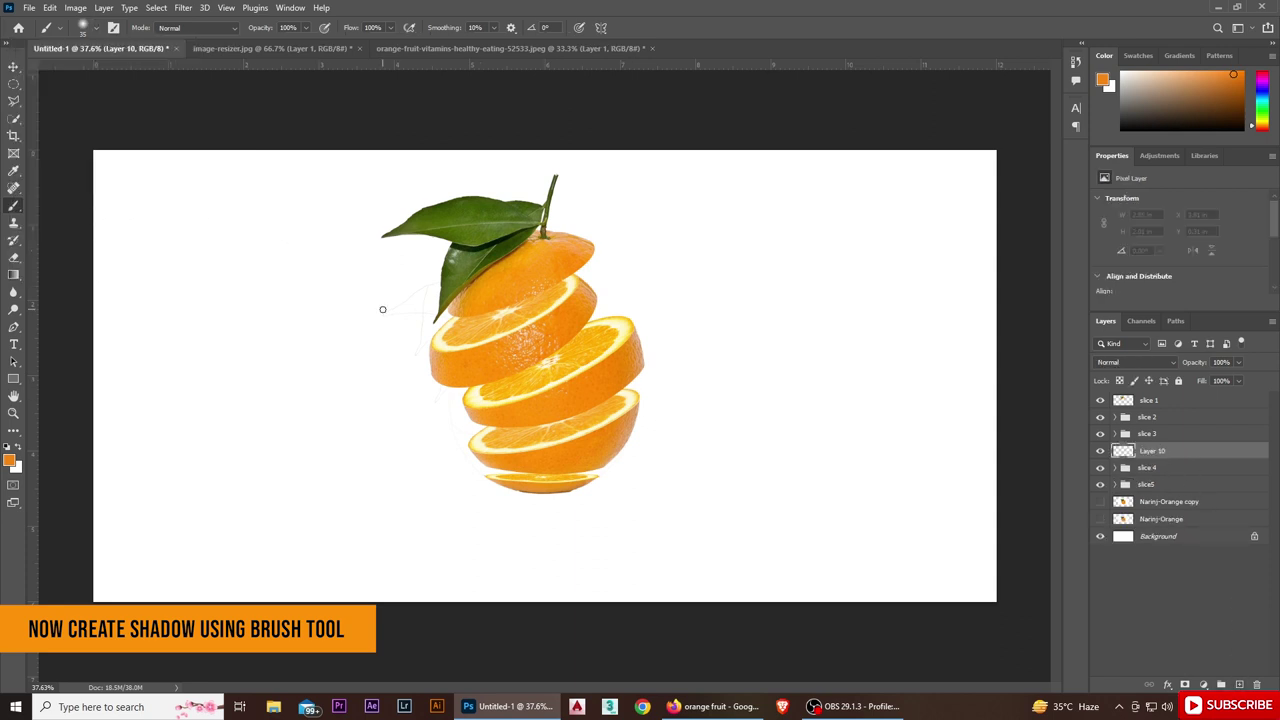
key(bracketright)
key(bracketright)
key(bracketright)
key(bracketright)
key(bracketright)
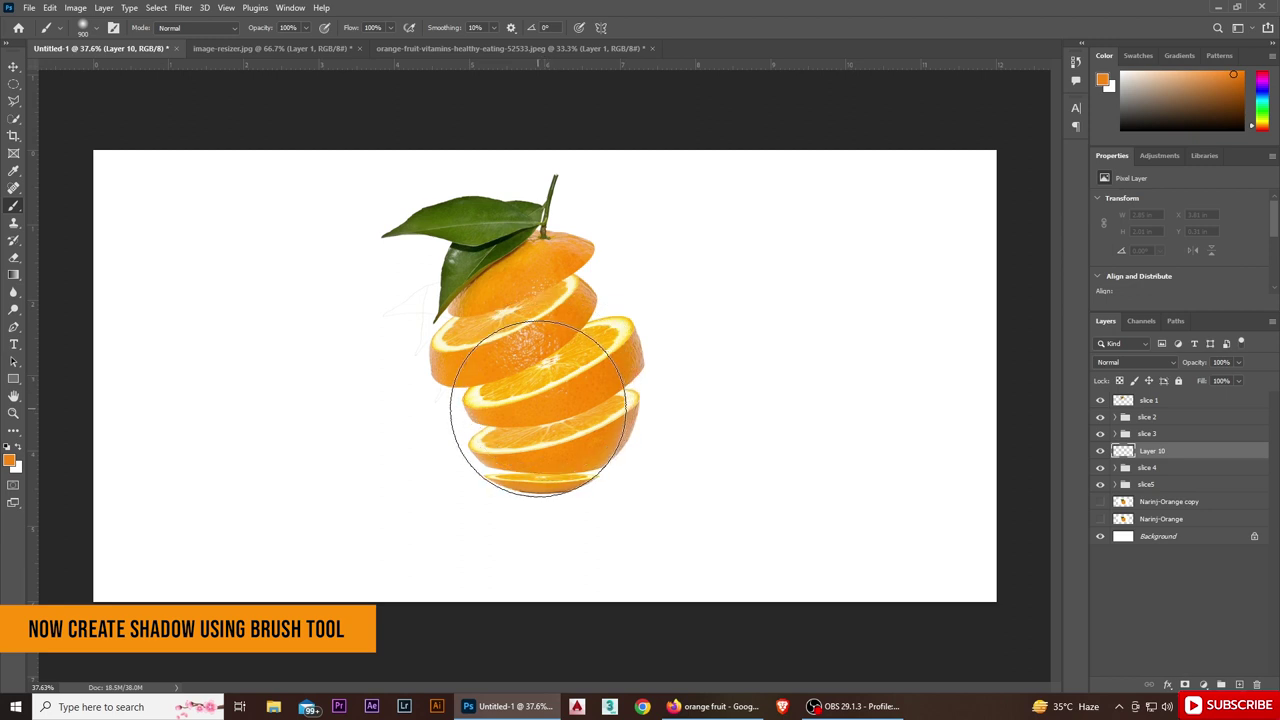
click(9, 461)
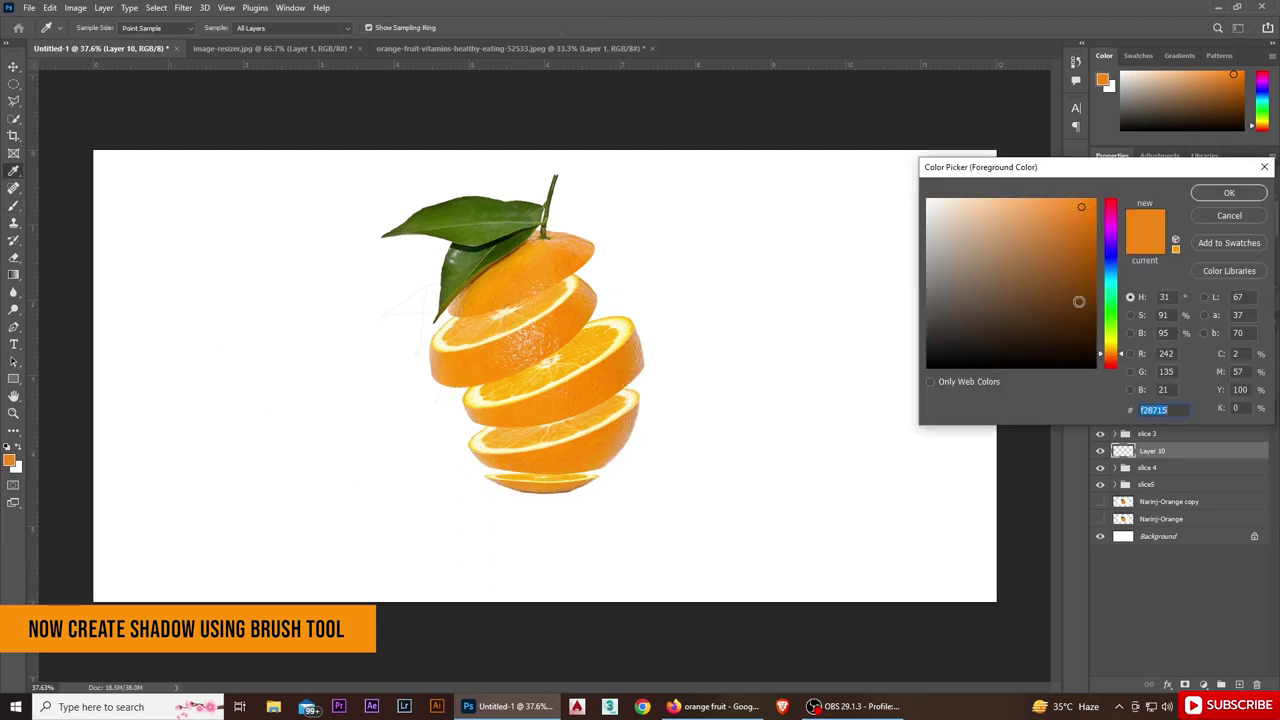
drag(1079, 301, 910, 400)
click(1229, 192)
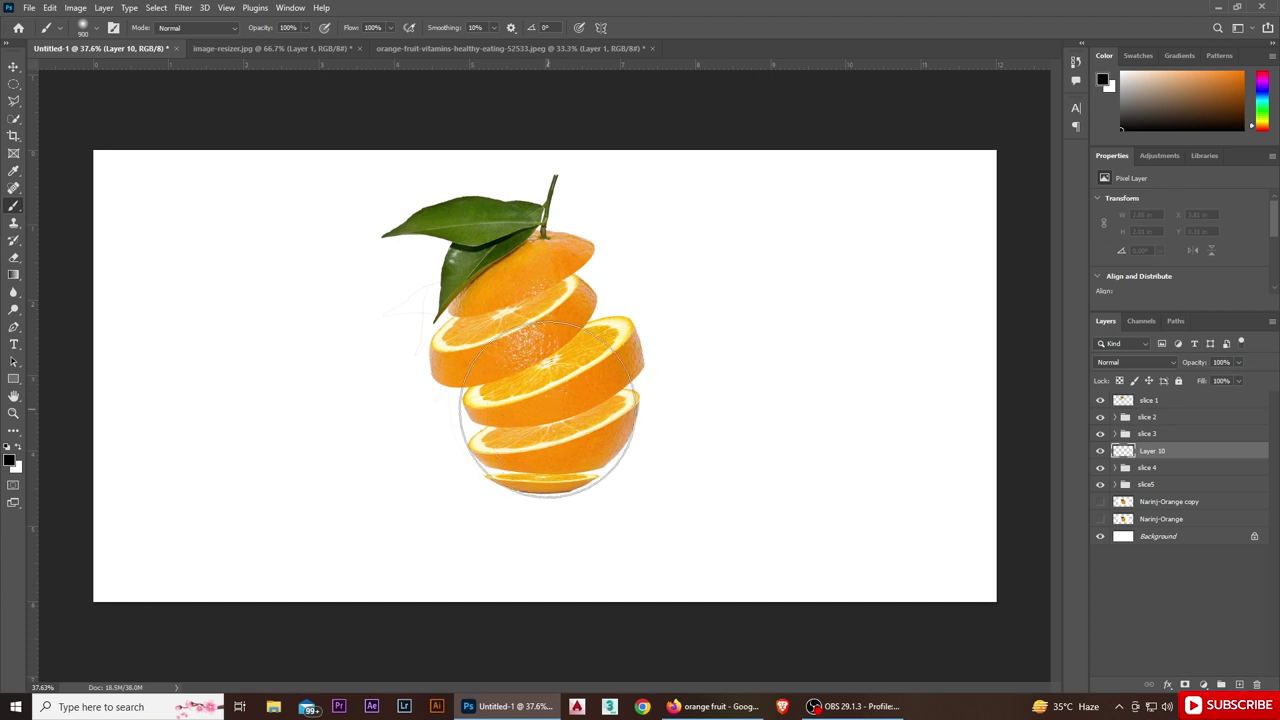
click(548, 410)
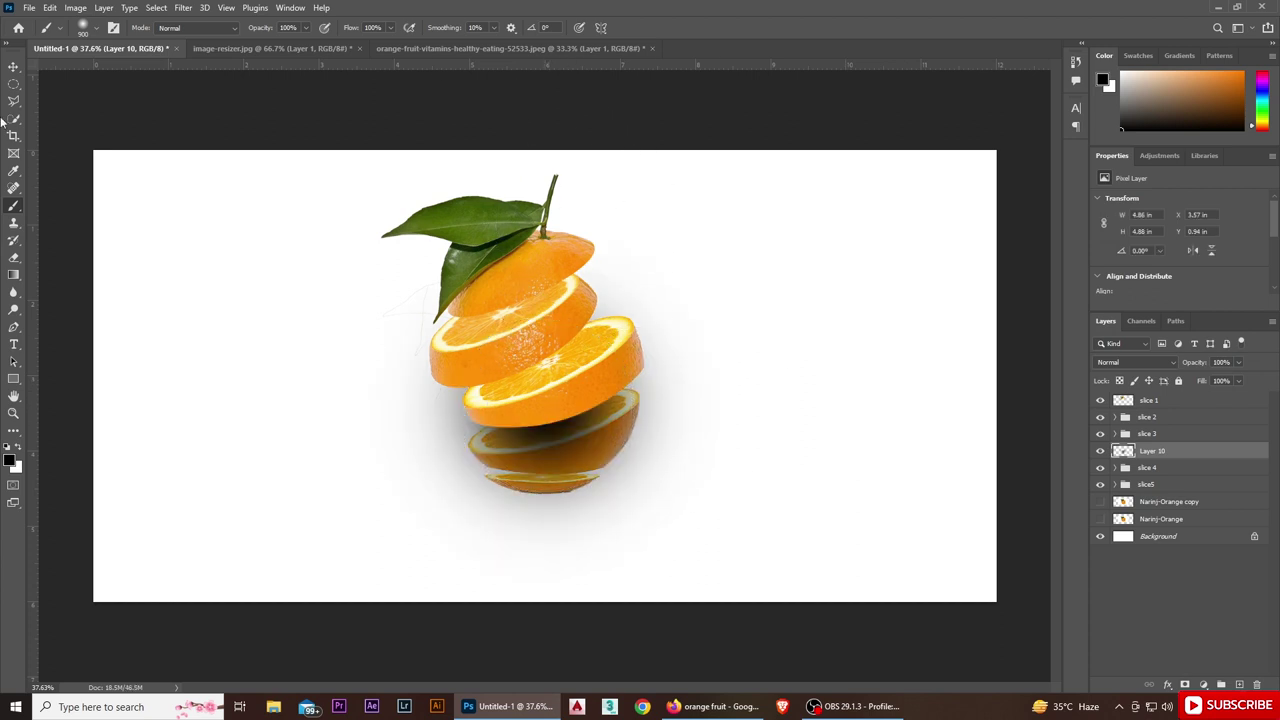
click(12, 66)
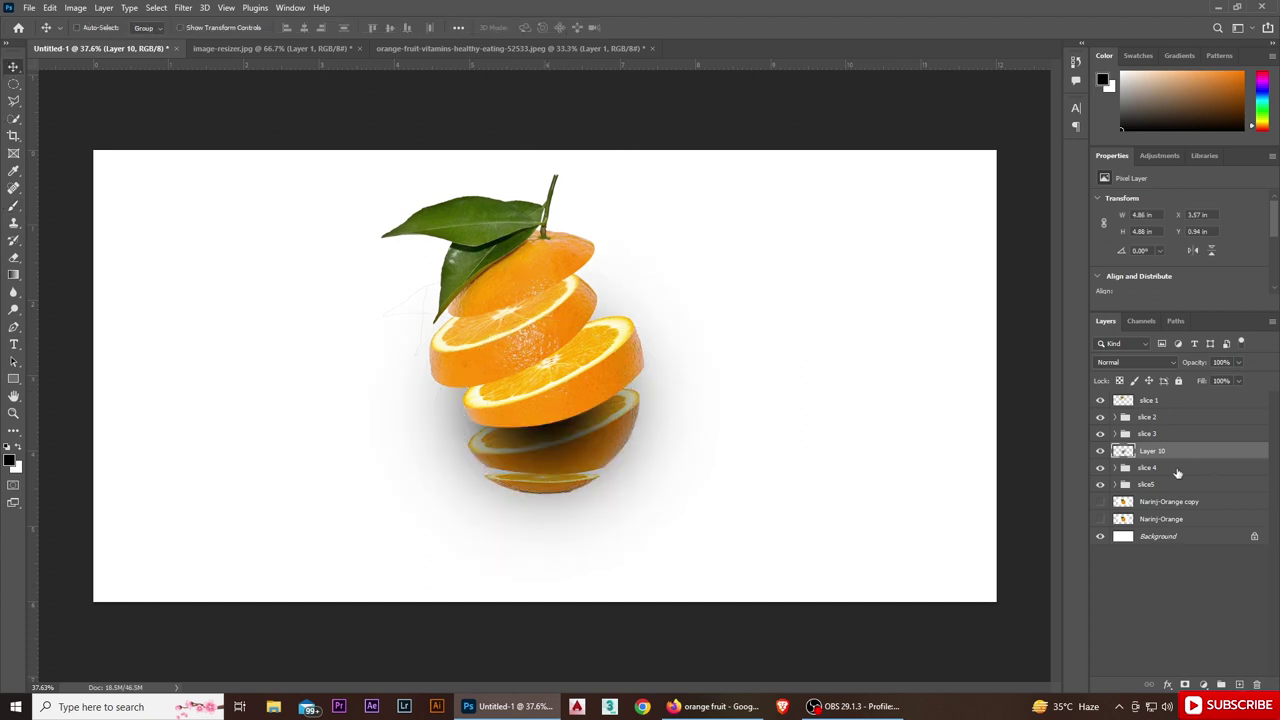
Free-transform Layer 10's shadow: flatten it, narrow both sides, and shift it under the bottom slice.
key(ctrl+t)
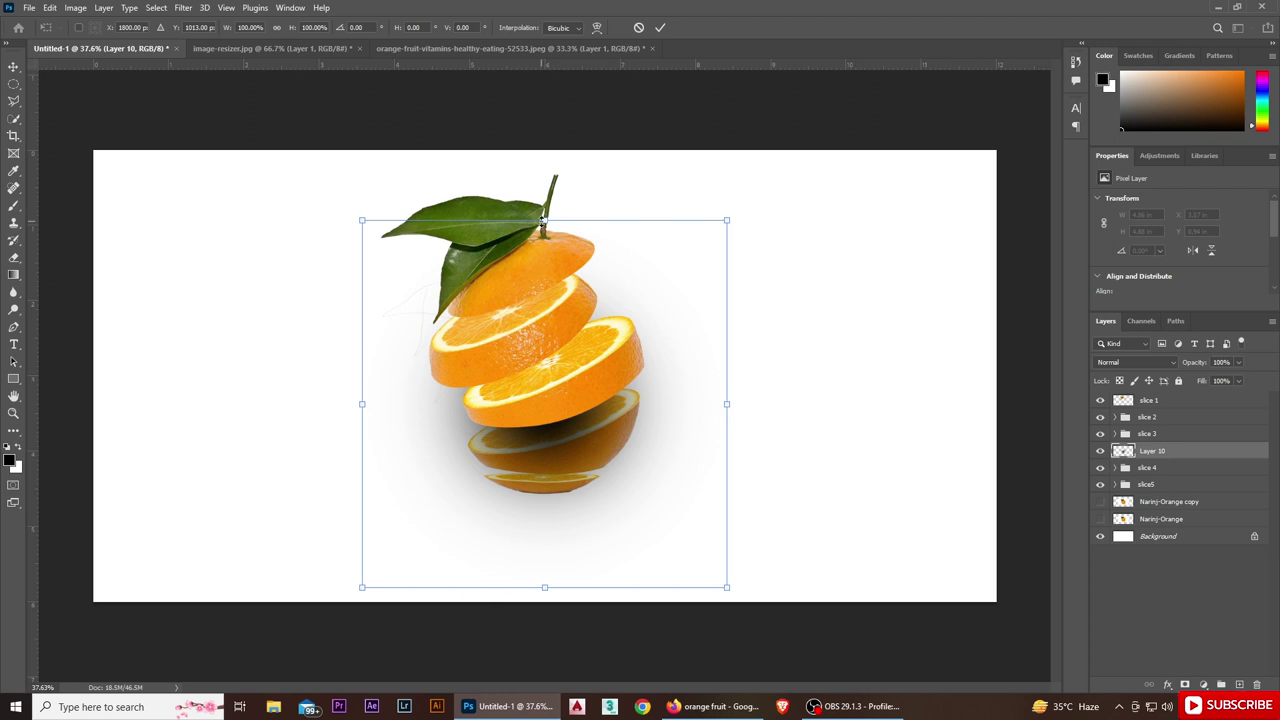
mouse_move(543, 220)
mouse_down()
mouse_move(521, 537)
mouse_move(552, 477)
mouse_up()
drag(359, 473, 414, 473)
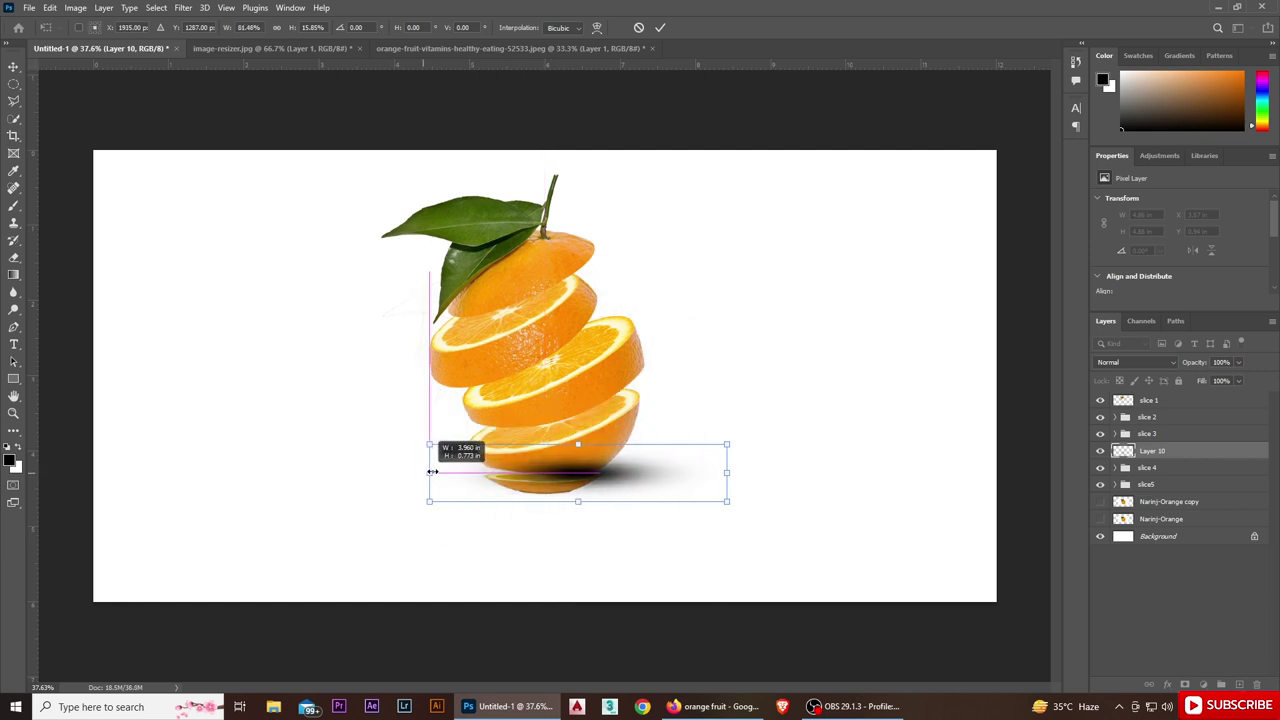
drag(728, 473, 678, 477)
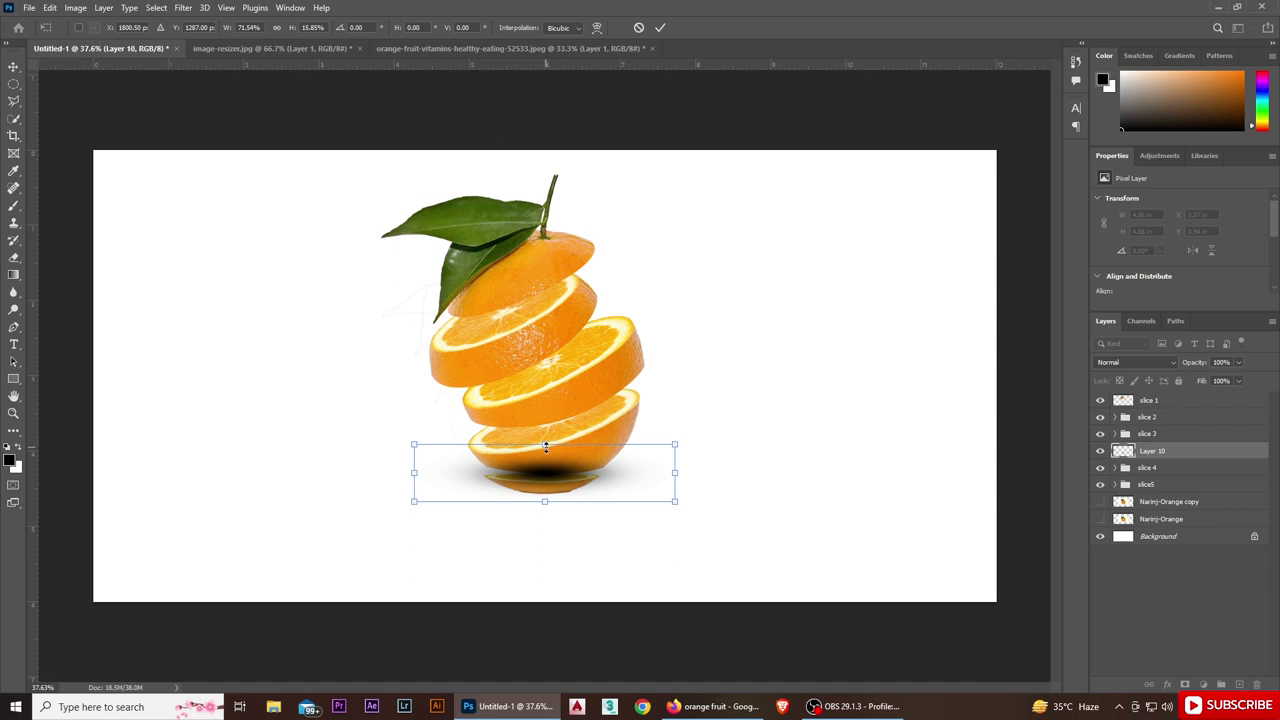
drag(545, 446, 545, 473)
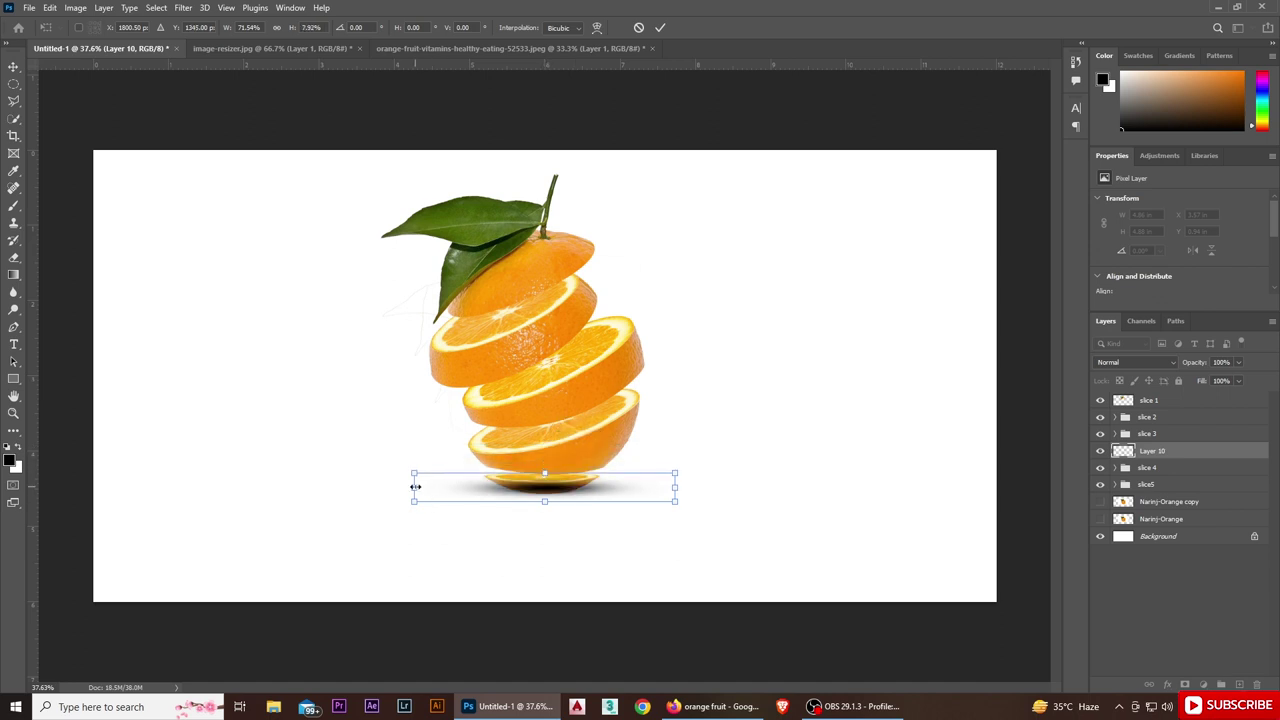
drag(415, 487, 466, 487)
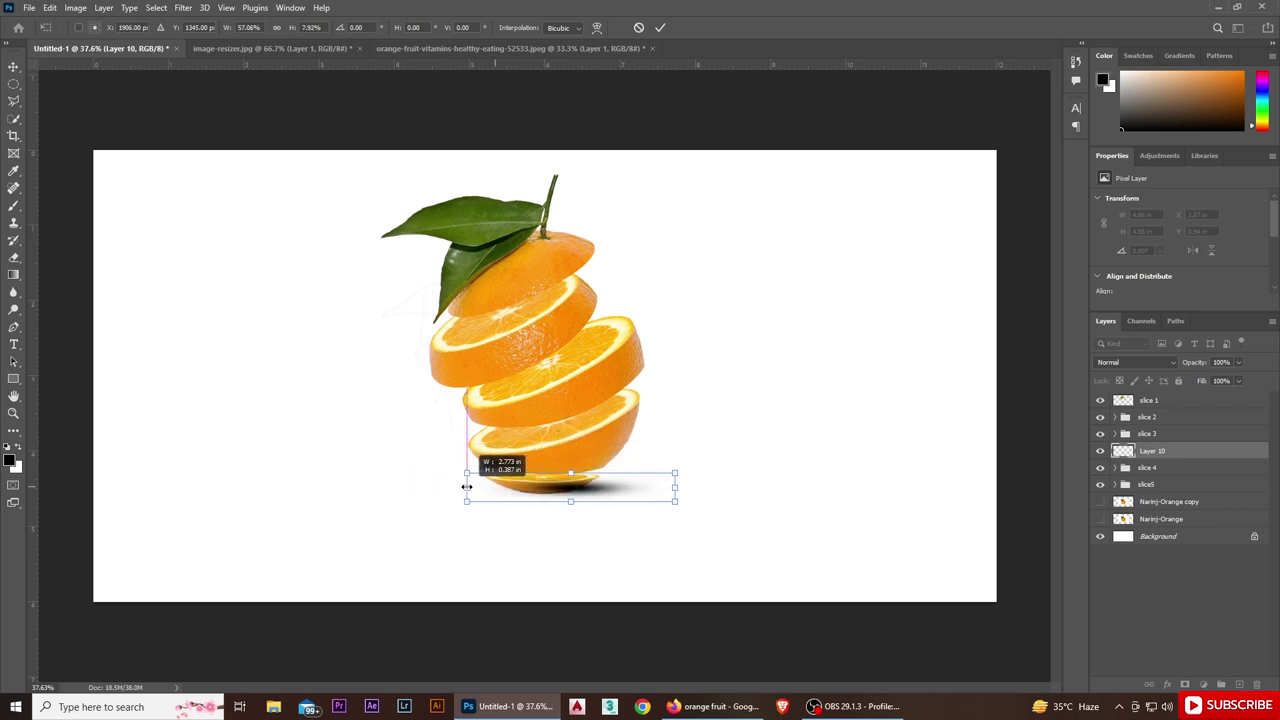
drag(590, 494, 572, 481)
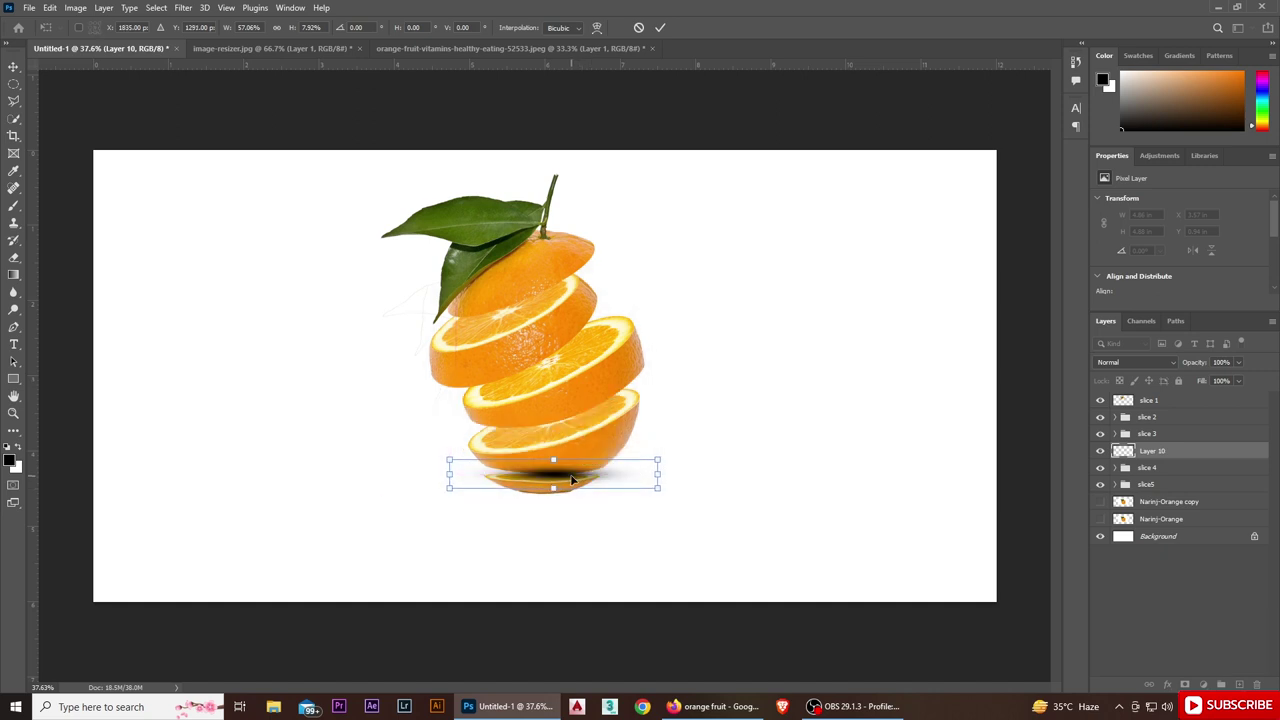
Duplicate the shadow, rotate it under the tilted slice, and set 76% opacity.
key(Return)
key(ctrl+j)
drag(563, 481, 563, 431)
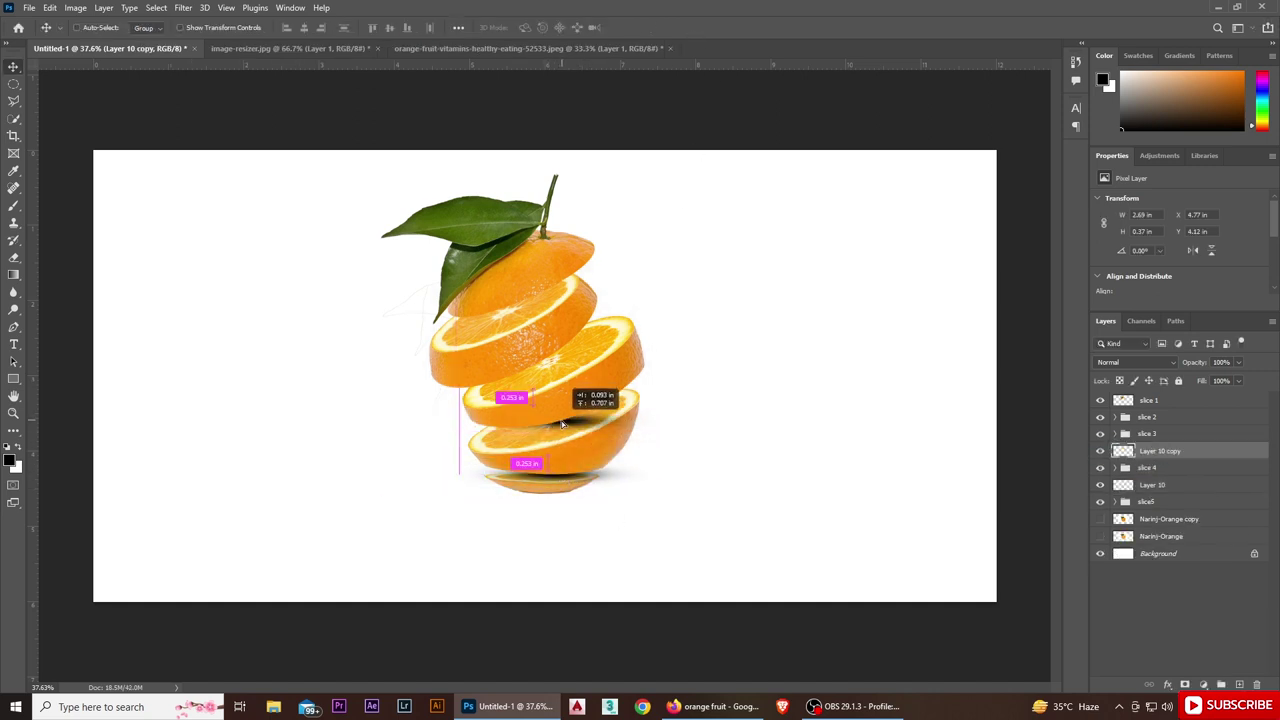
key(ctrl+t)
mouse_move(657, 449)
mouse_down()
mouse_move(561, 409)
mouse_move(543, 429)
mouse_move(665, 372)
mouse_up()
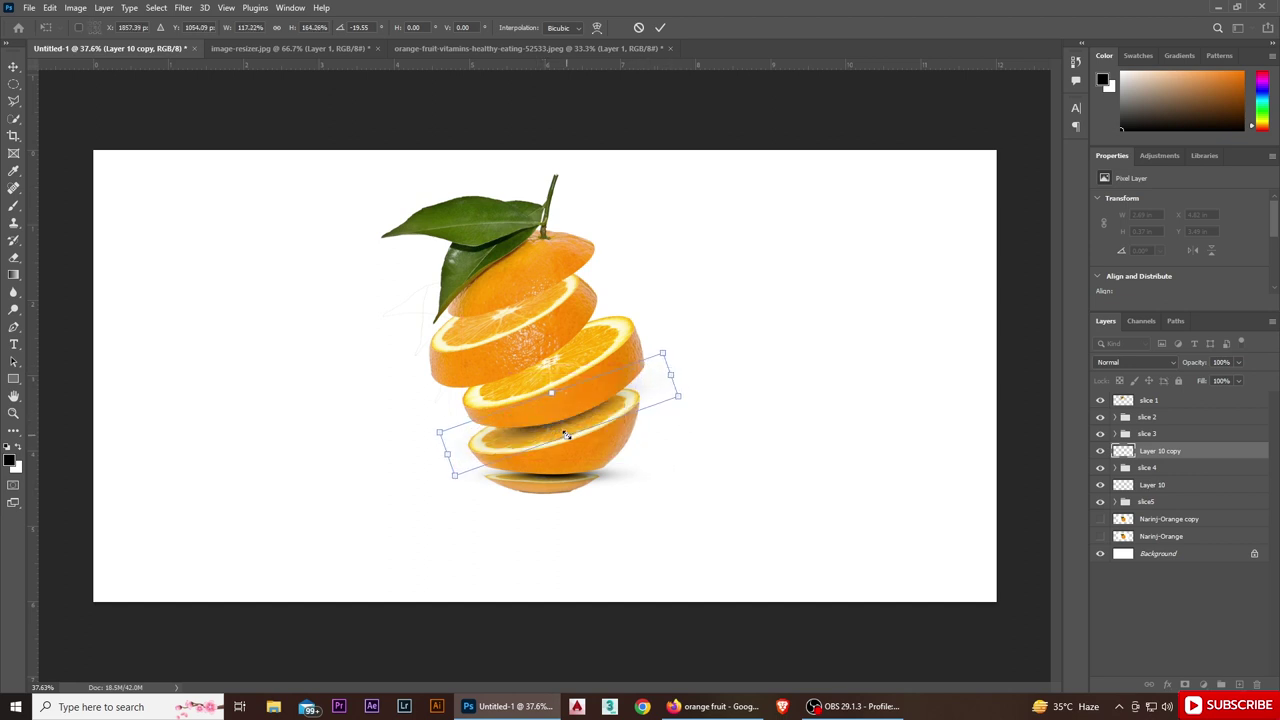
click(660, 27)
drag(1195, 362, 1182, 370)
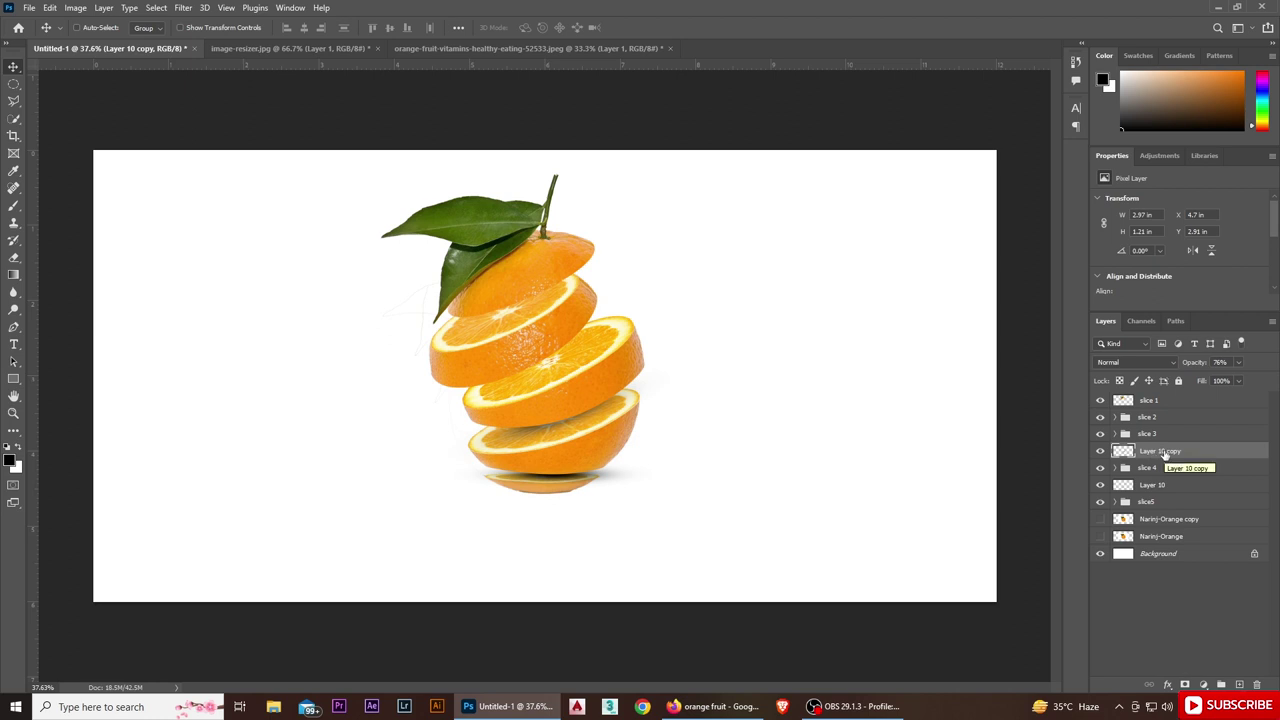
Place another rotated shadow copy beneath the next slice up.
drag(1163, 454, 1160, 428)
drag(574, 420, 574, 368)
key(ctrl+t)
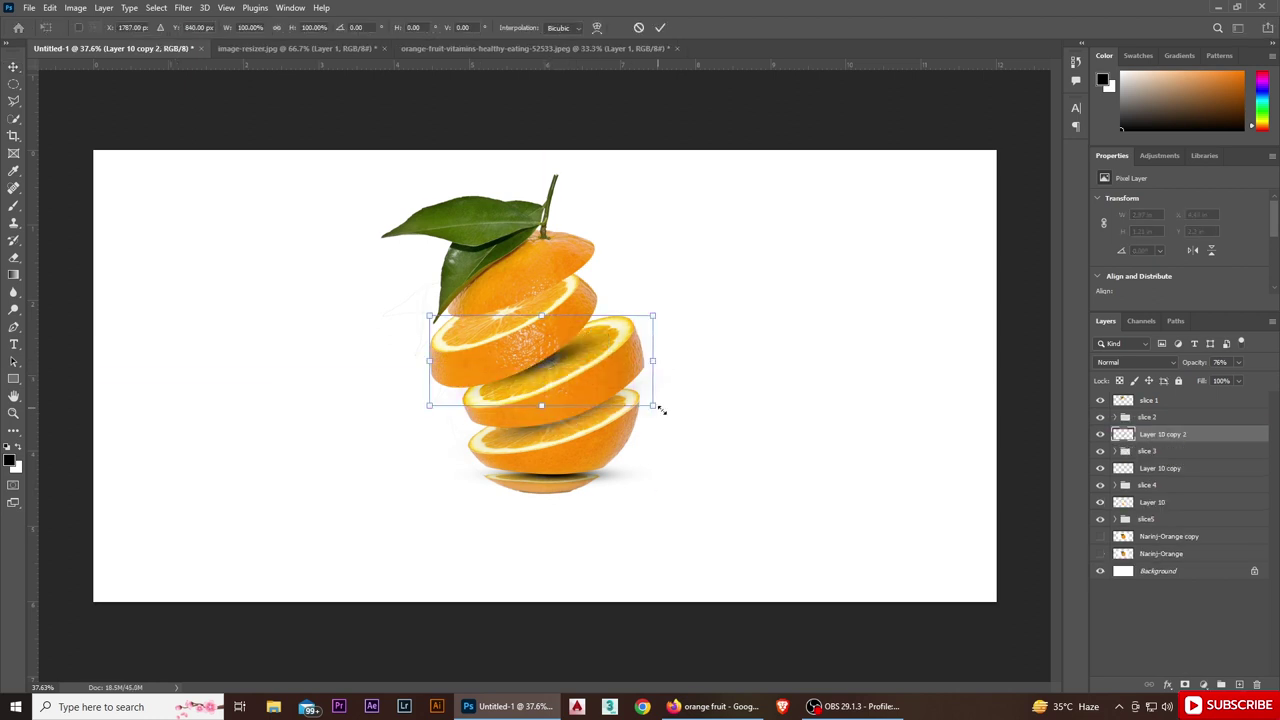
drag(660, 410, 688, 382)
drag(560, 372, 543, 366)
click(660, 27)
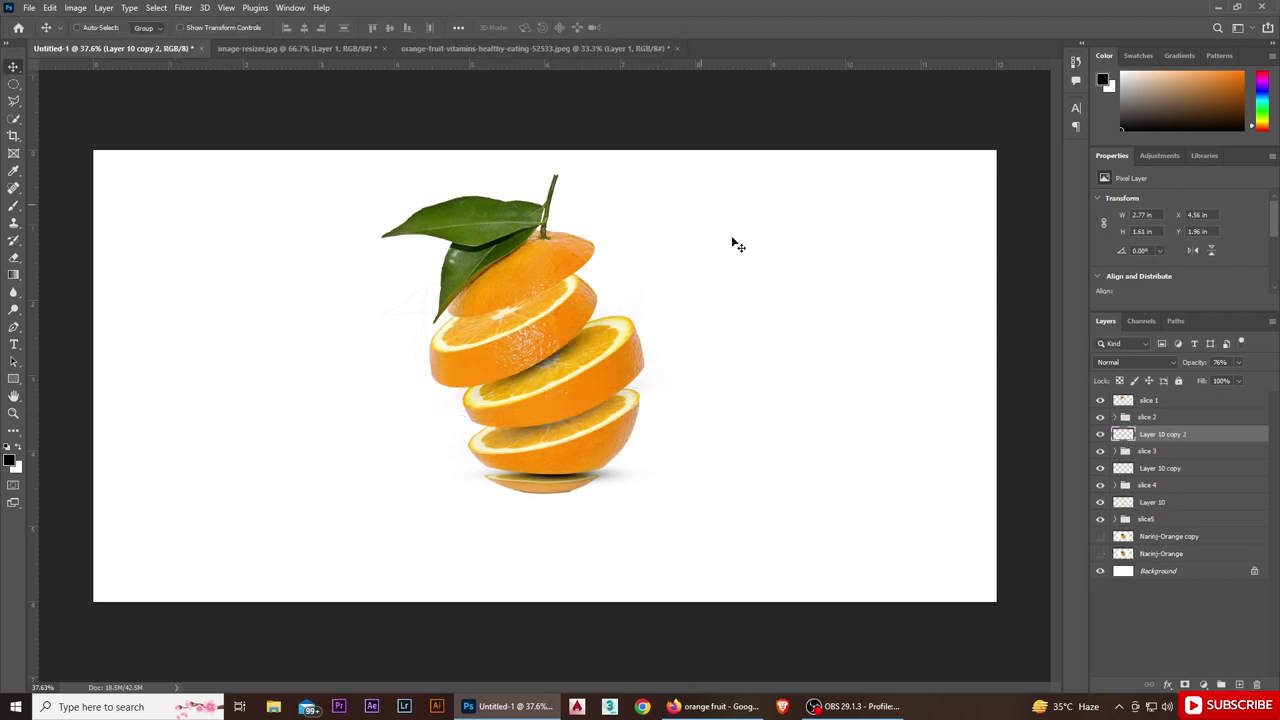
Place a rotated shadow copy beneath the top slice.
drag(1173, 435, 1160, 410)
drag(545, 365, 524, 297)
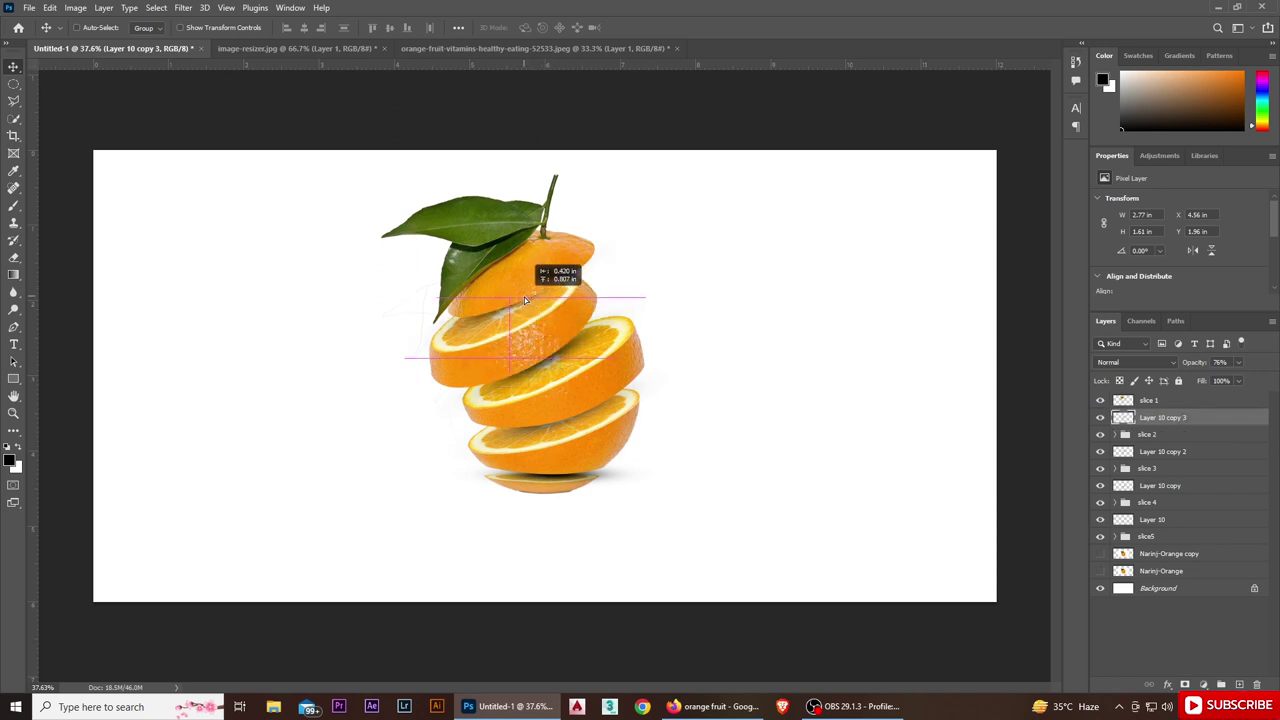
key(ctrl+t)
drag(621, 364, 651, 357)
drag(520, 300, 537, 286)
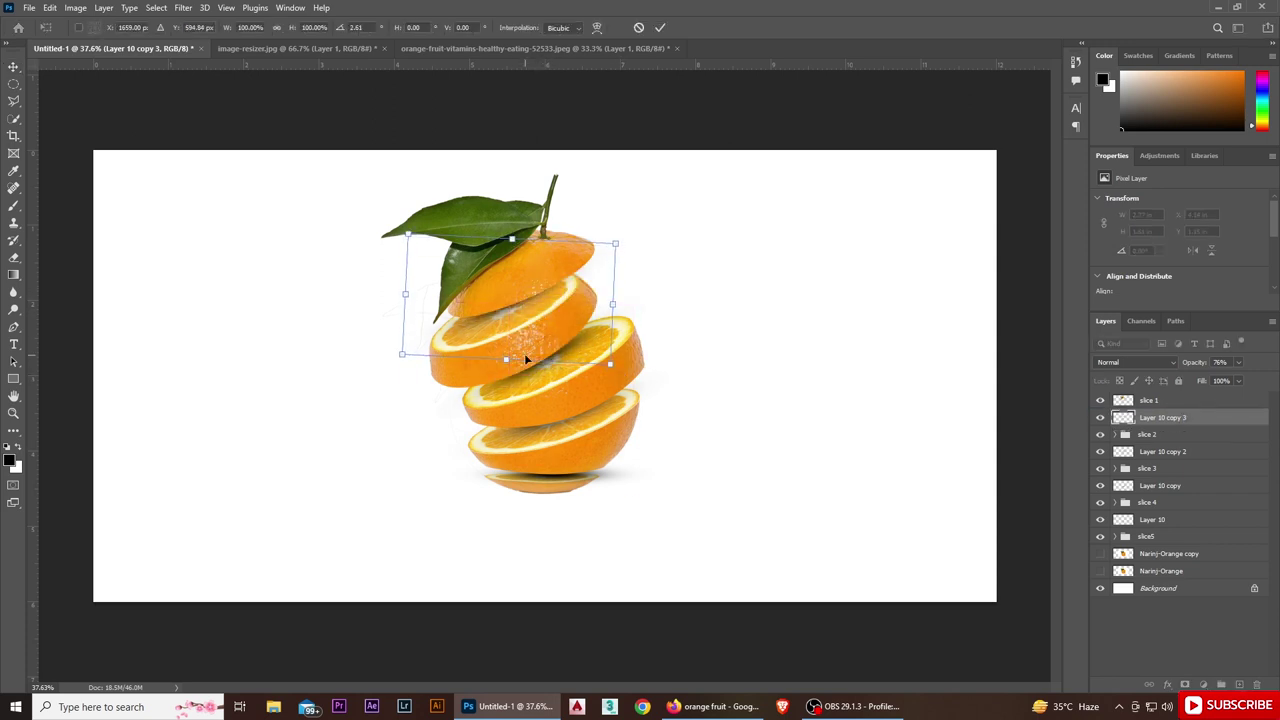
click(660, 27)
Duplicate Layer 10 below the slice5 group as a wider ground shadow under the bottom slice.
click(1153, 520)
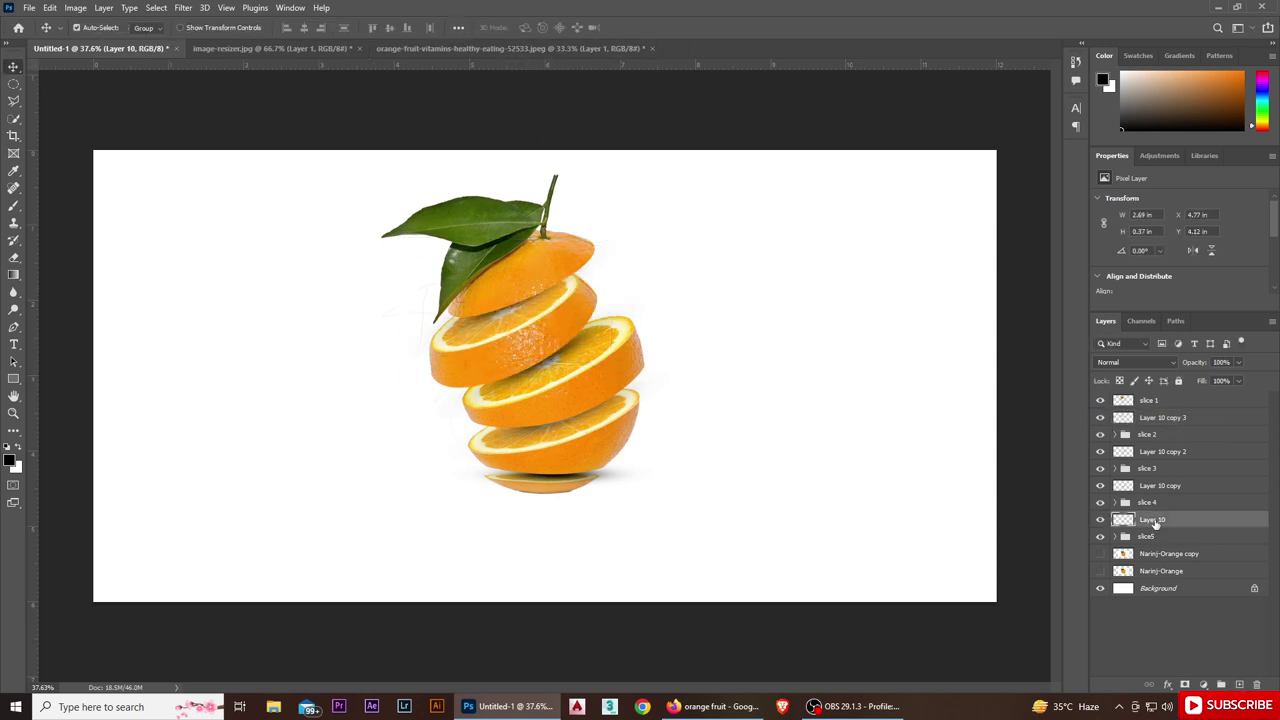
key(ctrl+j)
drag(1155, 523, 1142, 565)
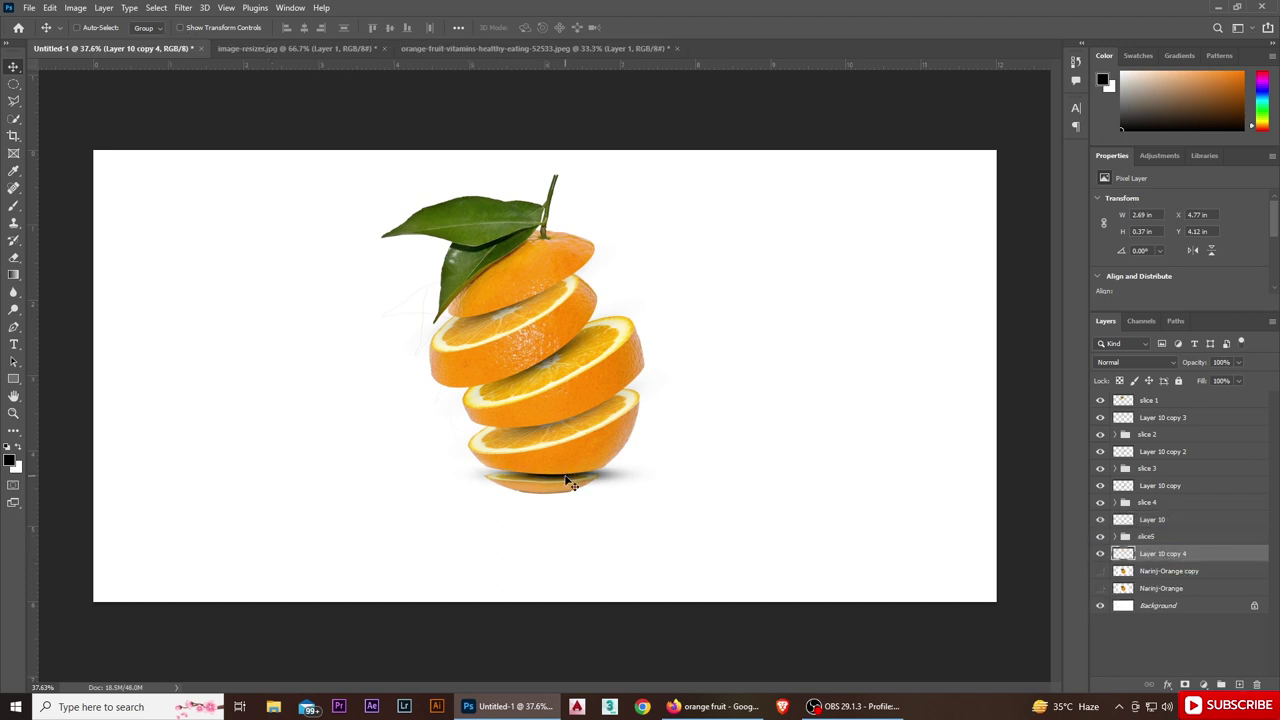
drag(568, 484, 564, 507)
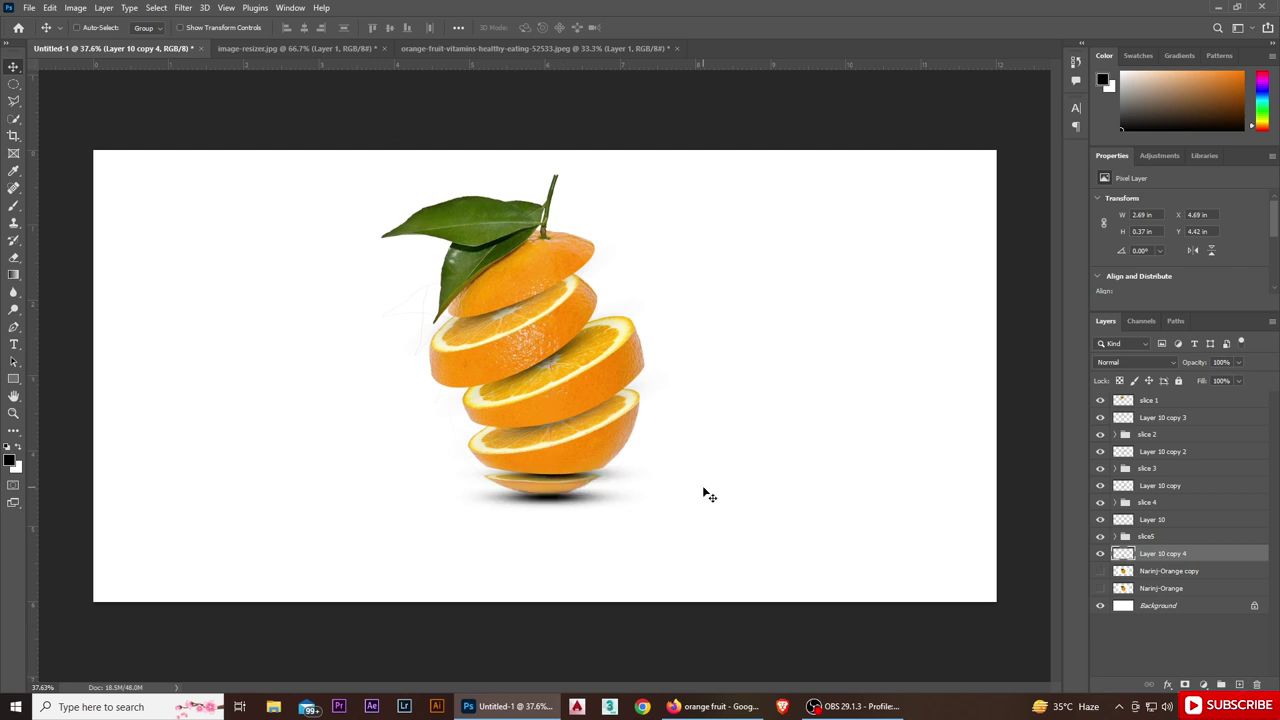
key(ctrl+t)
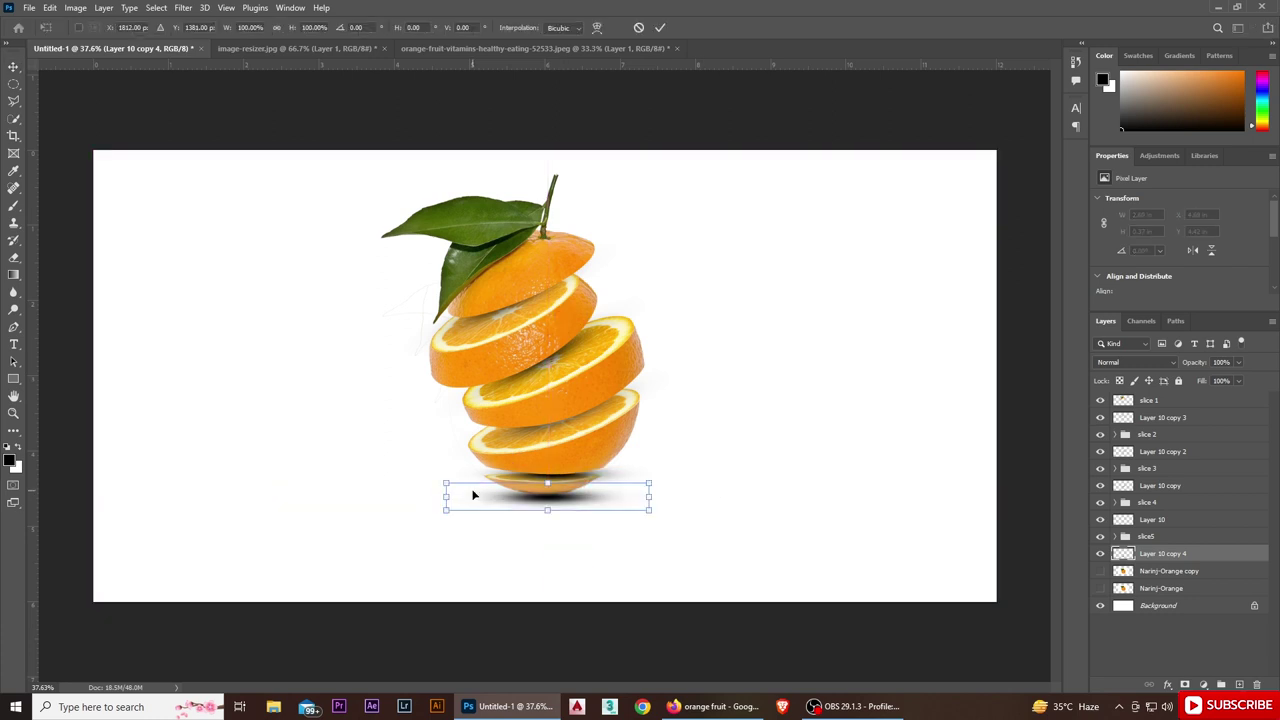
drag(447, 498, 436, 498)
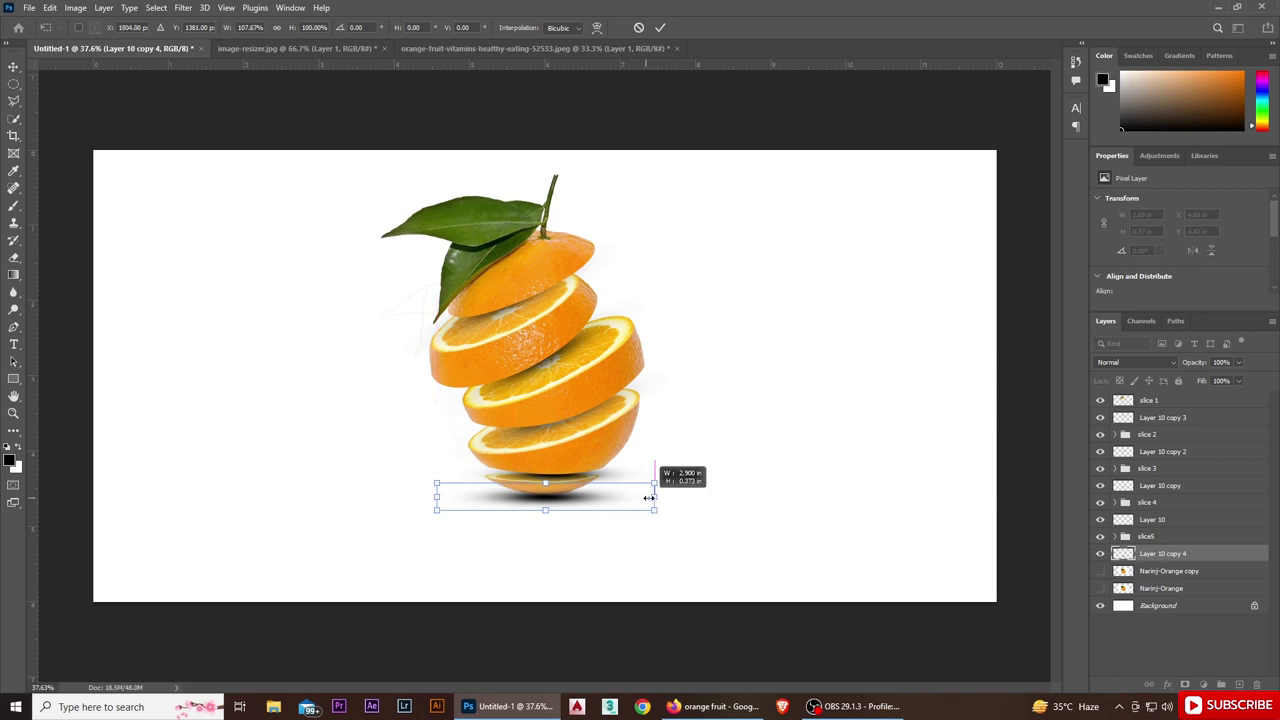
drag(650, 497, 654, 497)
click(660, 27)
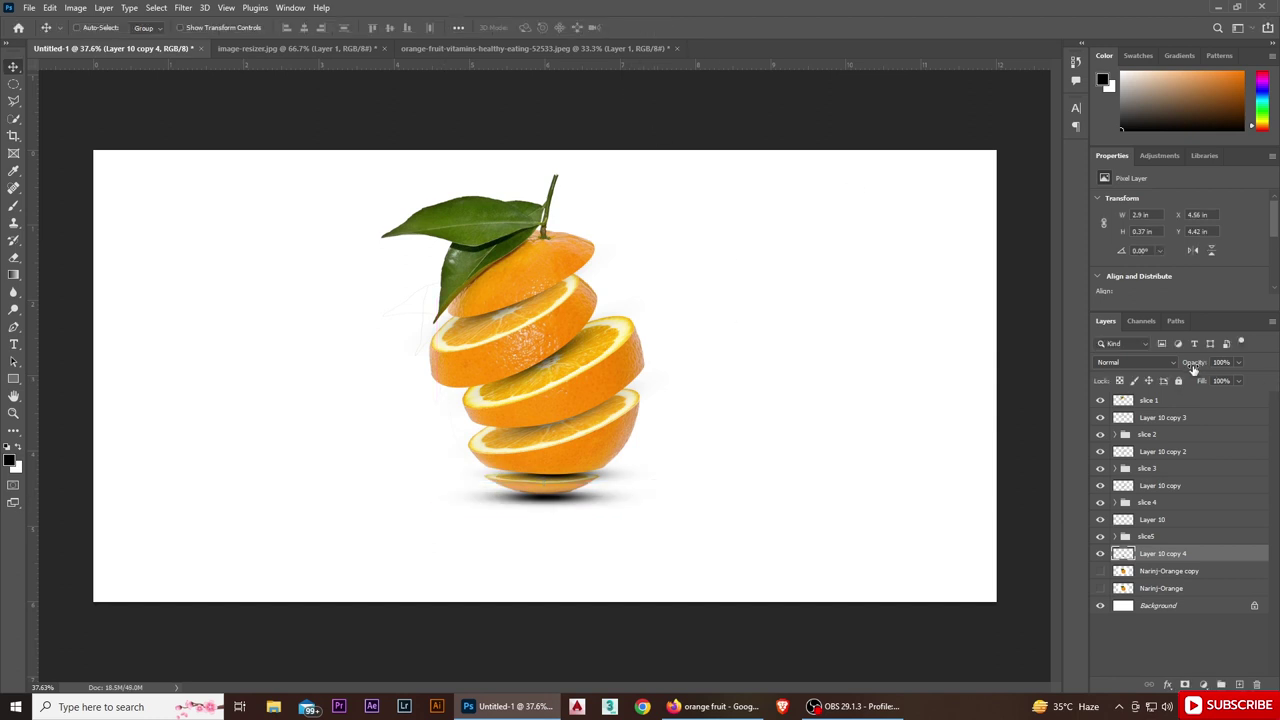
Lighten the ground shadow, nudge it up, and erase excess Layer 10 shadow beside the bottom slice.
mouse_move(1193, 369)
mouse_down()
mouse_move(1140, 367)
mouse_move(1218, 365)
mouse_up()
key(Up)
key(Up)
key(Up)
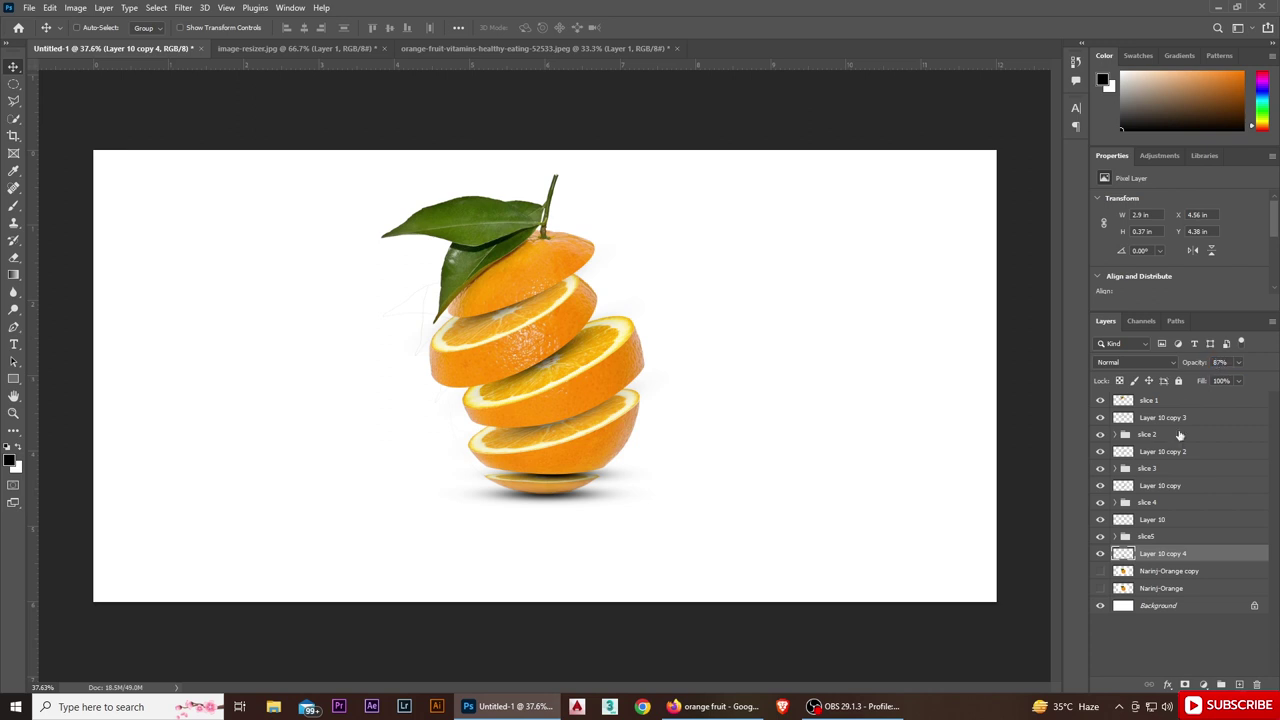
click(1155, 520)
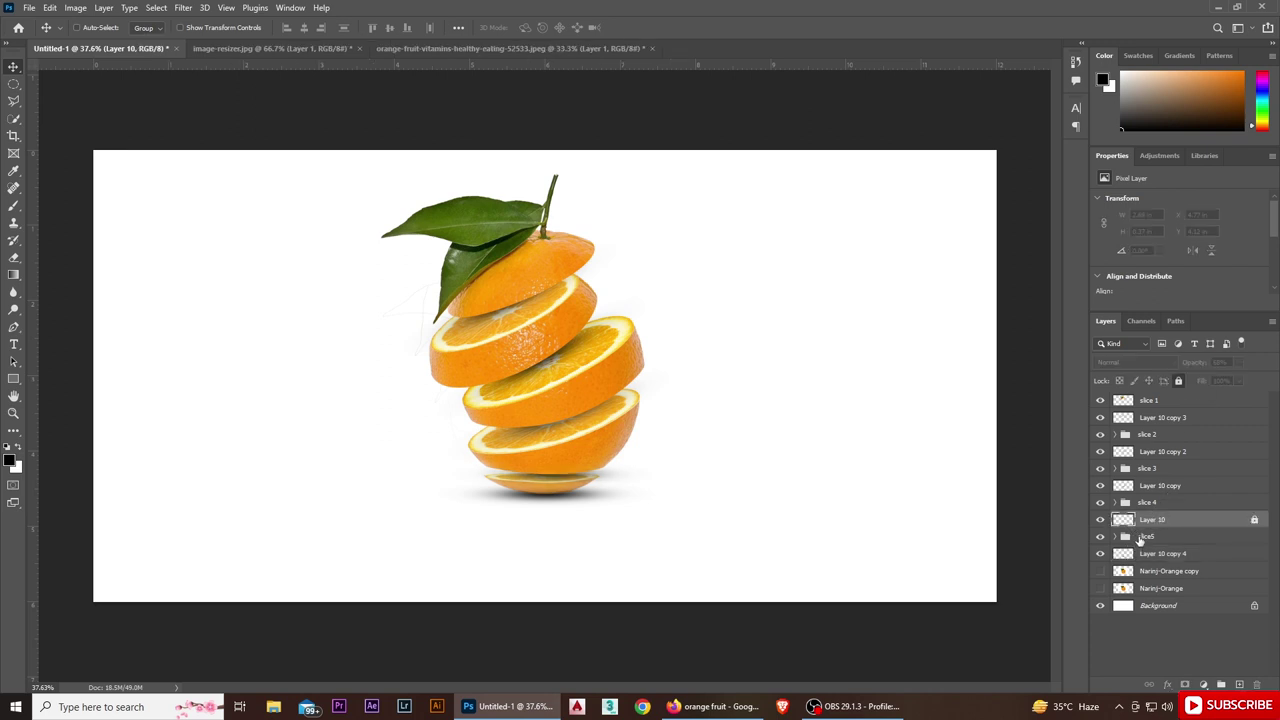
click(17, 257)
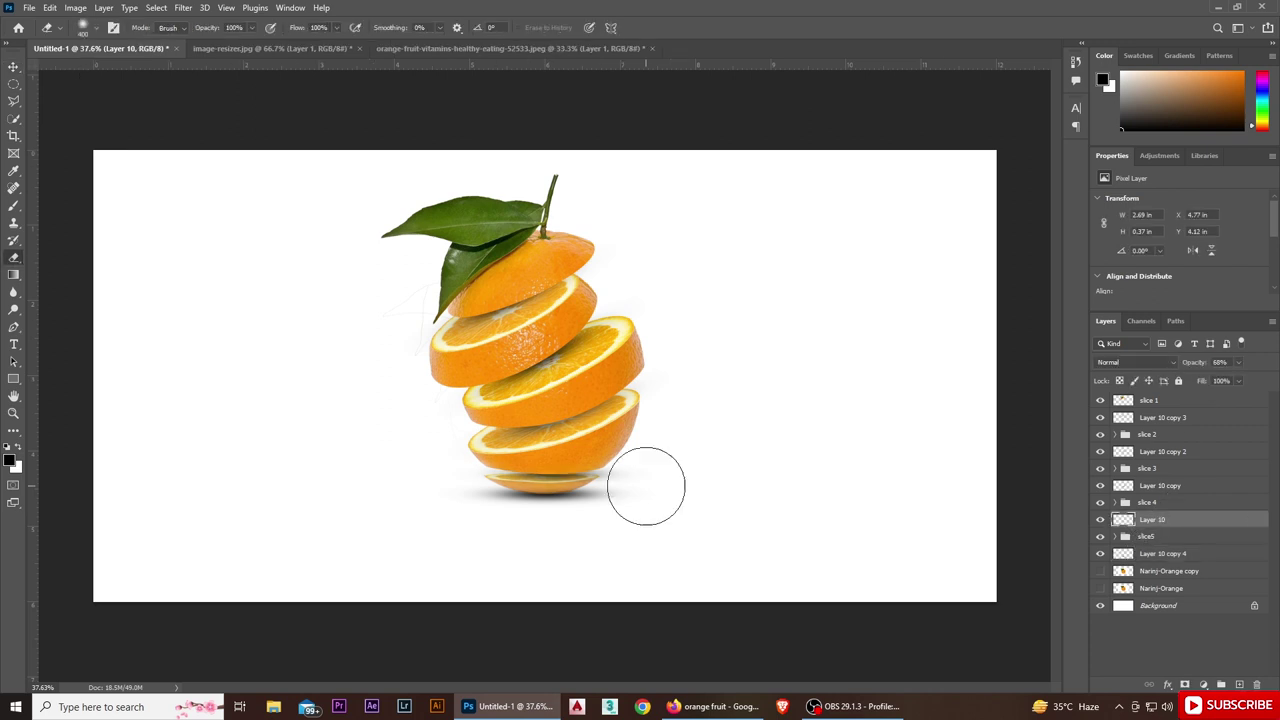
drag(637, 452, 650, 495)
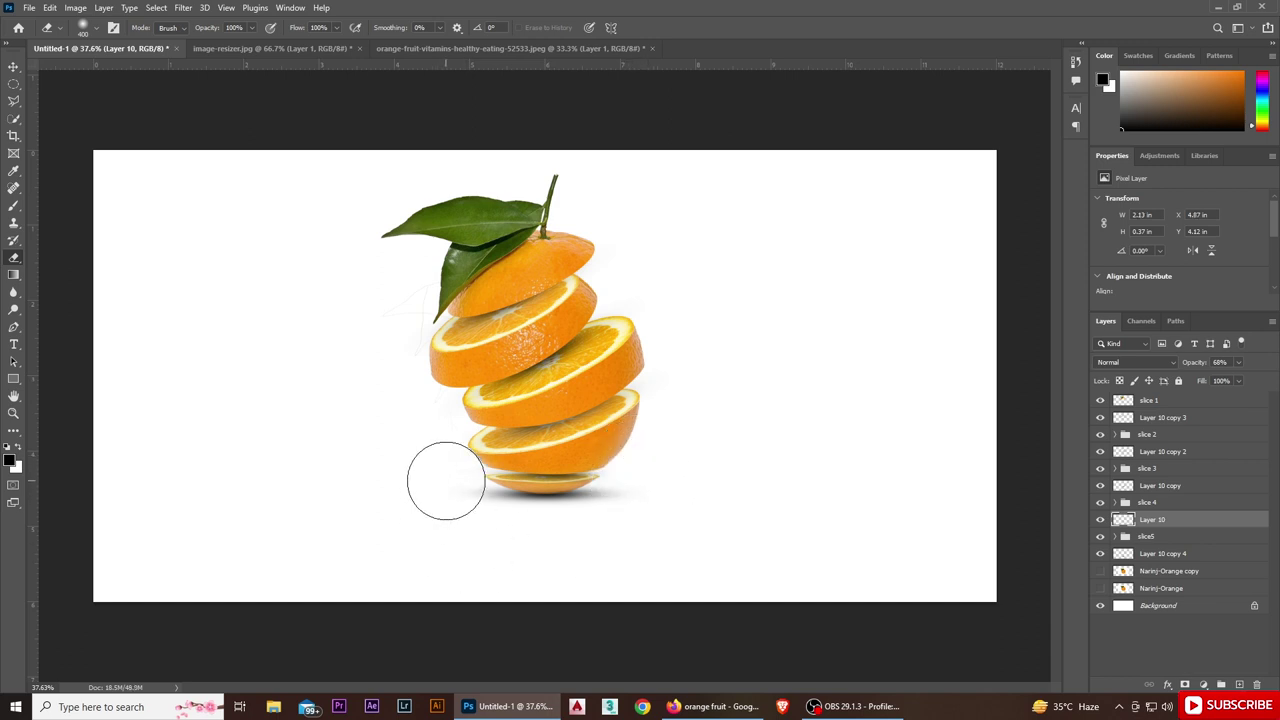
key(v)
click(1152, 402)
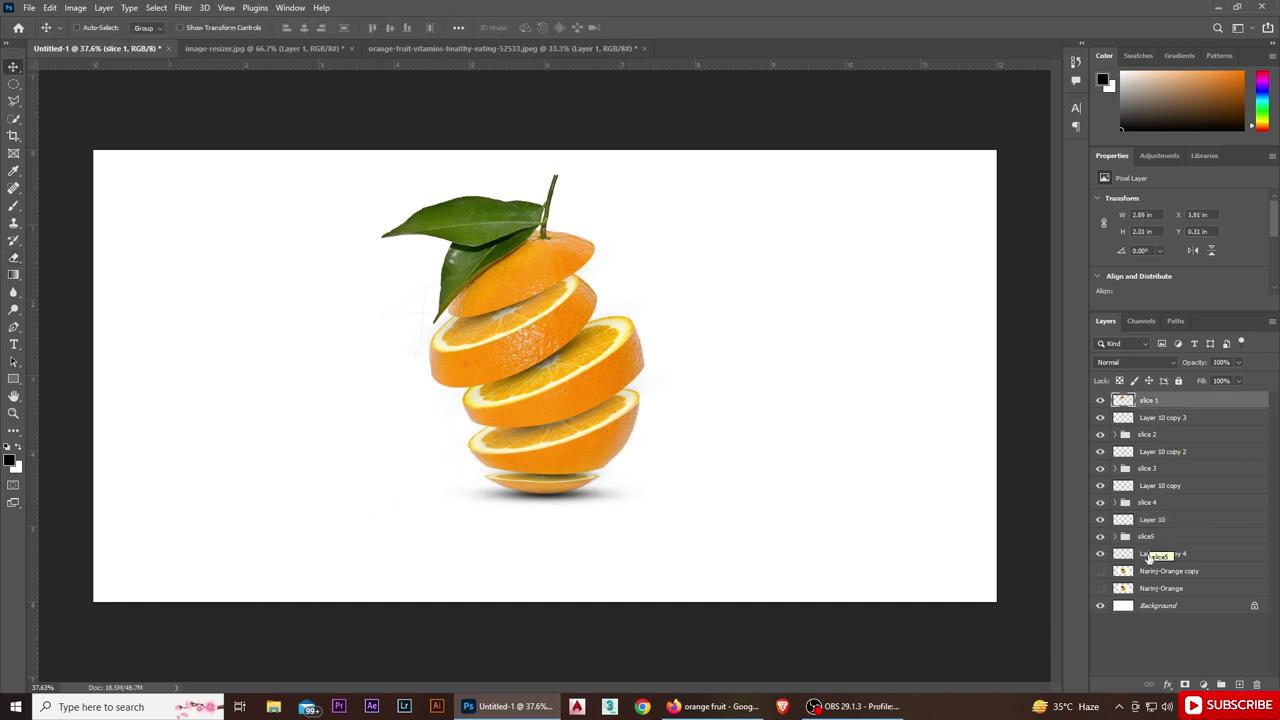
Add a new empty layer named splash above Layer 10 copy 4.
click(1171, 556)
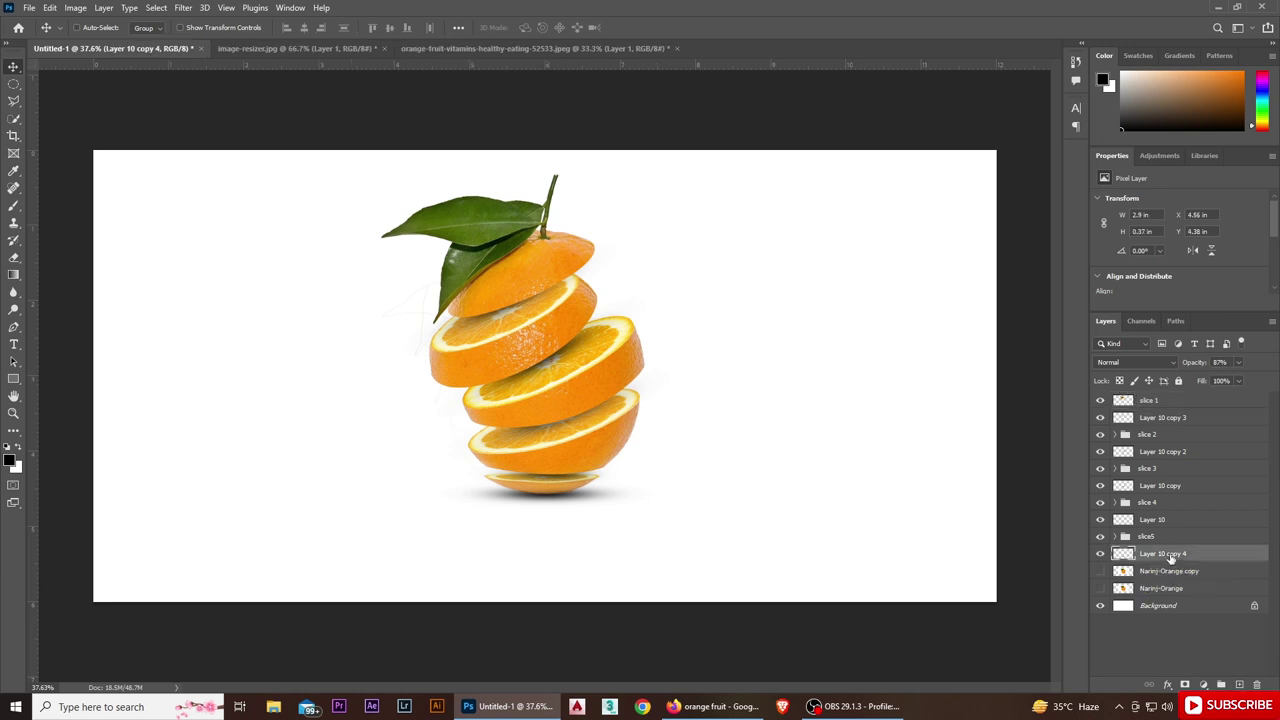
click(1239, 685)
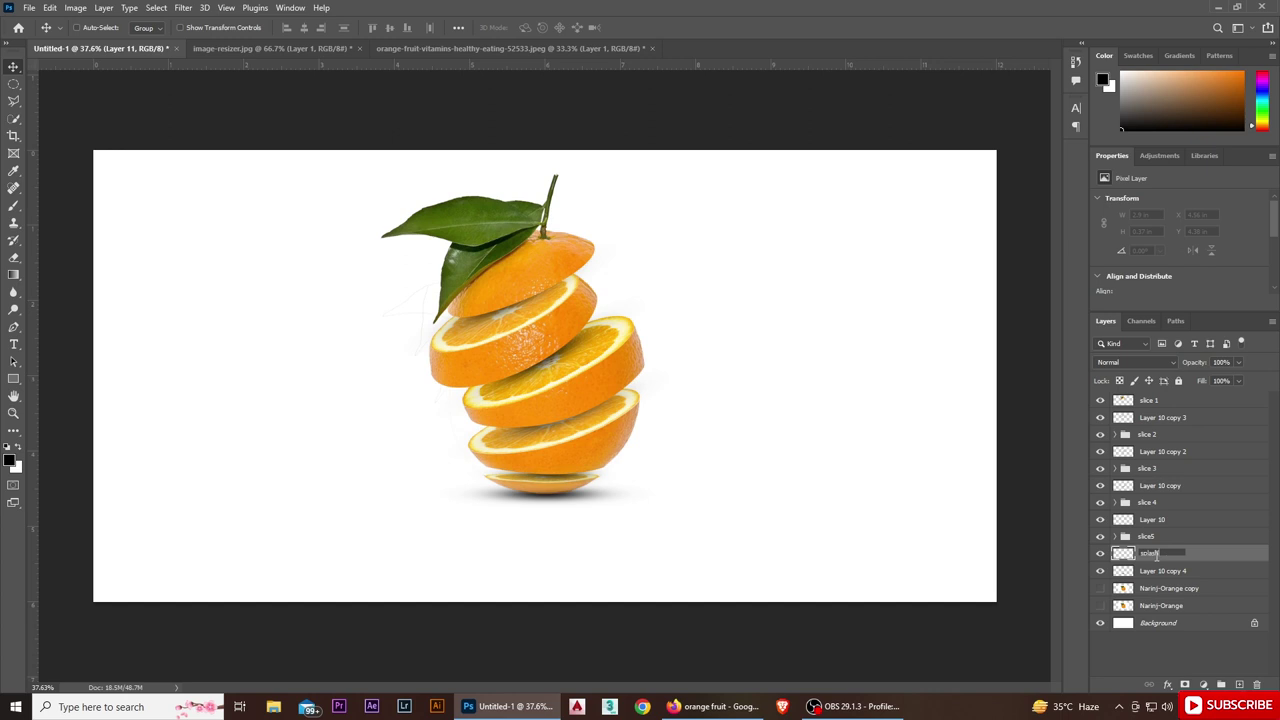
key(Return)
Load the Splash 1 brush from Free Water Splash and shrink it to 1500 px.
key(F5)
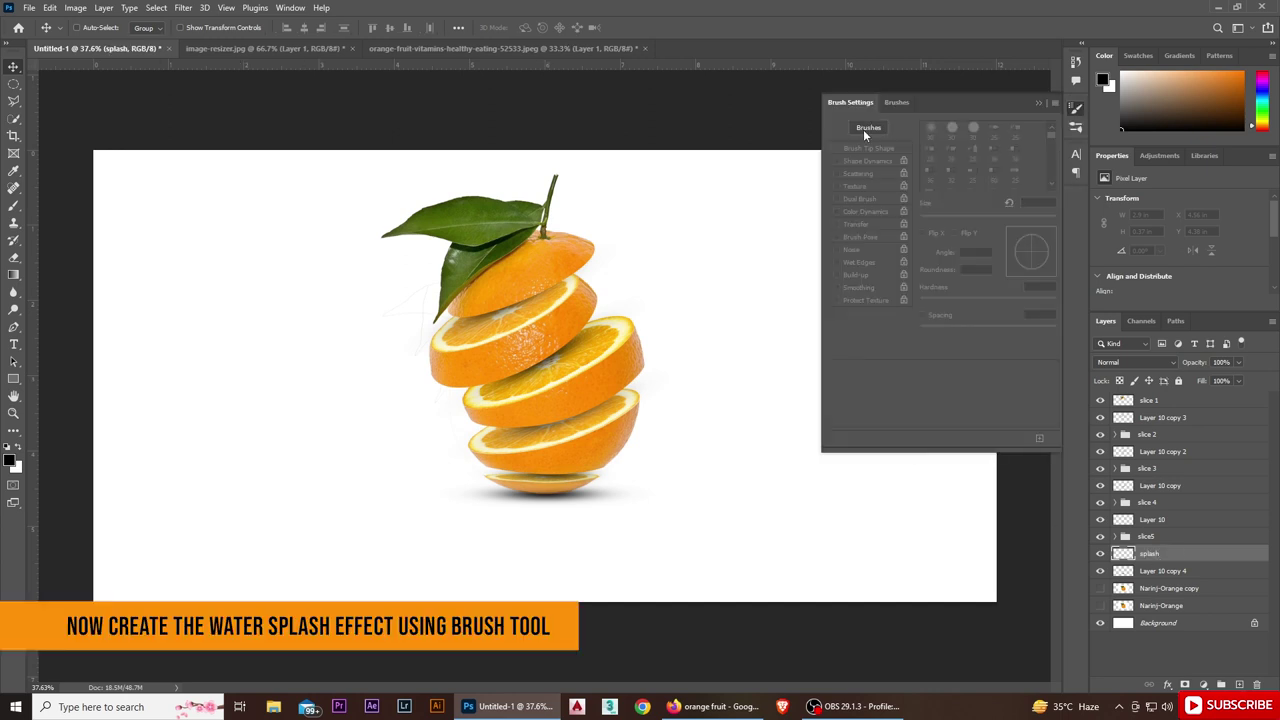
click(897, 102)
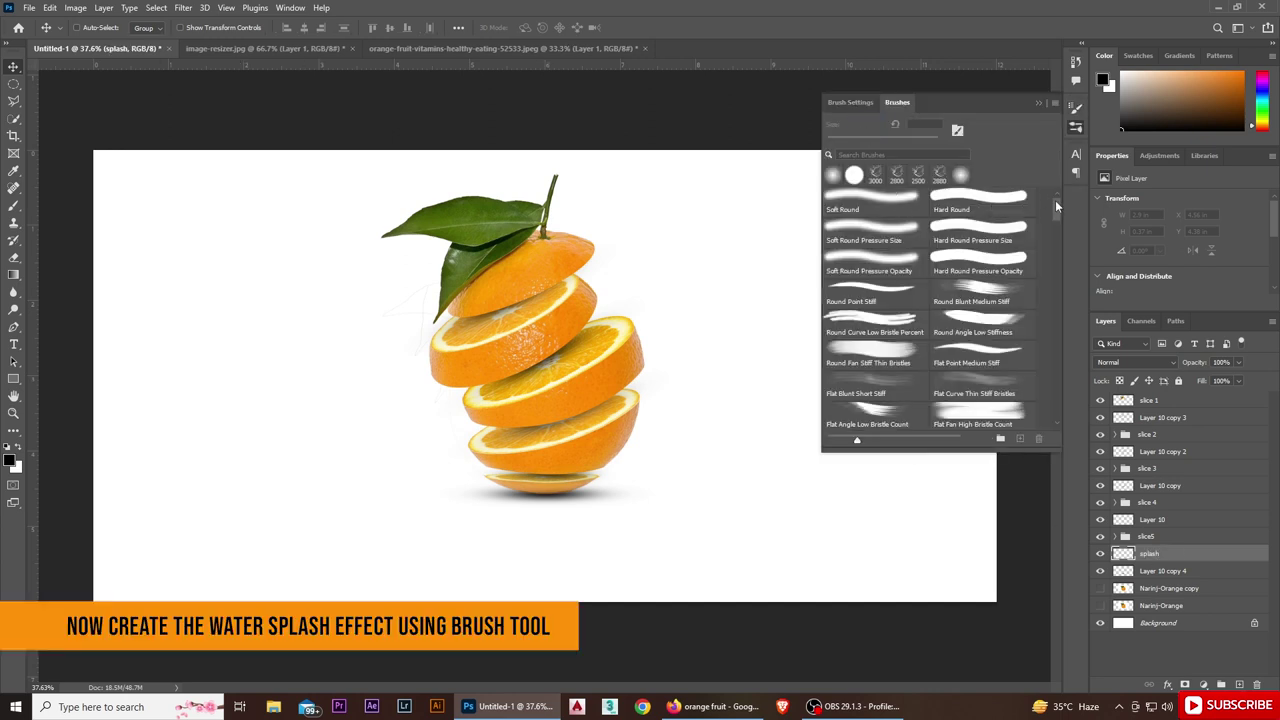
drag(1058, 209, 1060, 423)
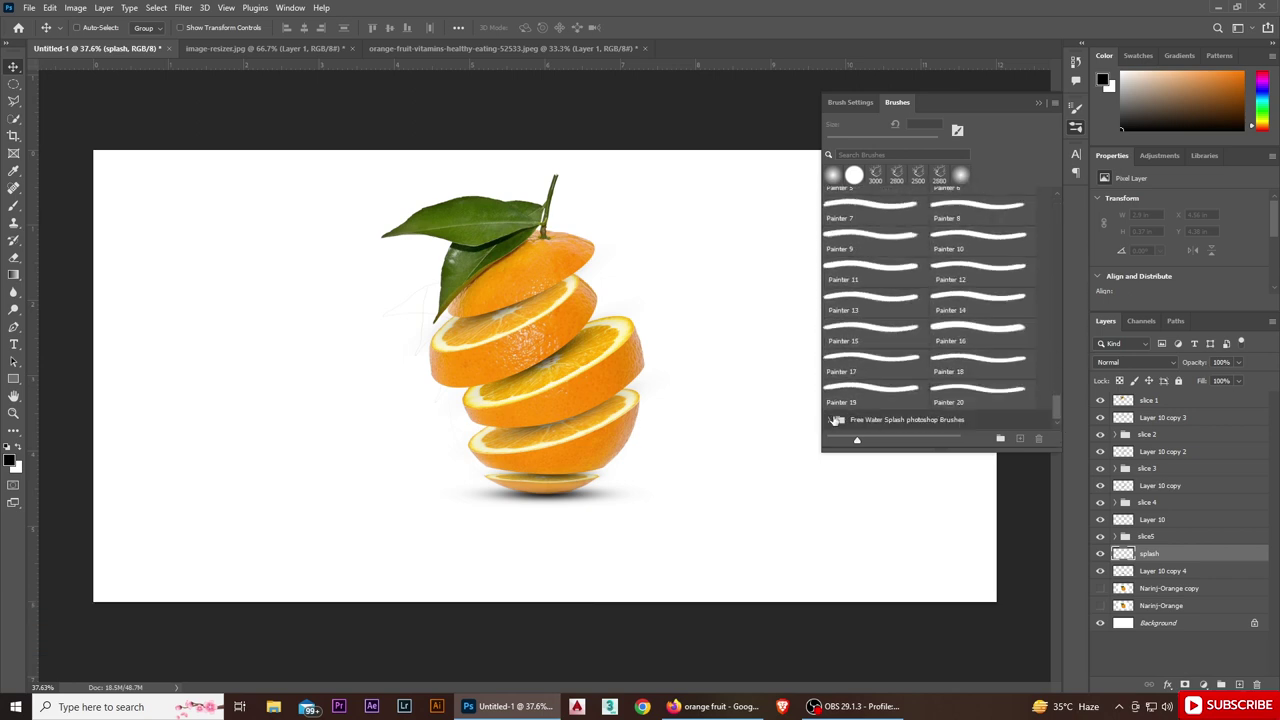
drag(1052, 384, 1054, 398)
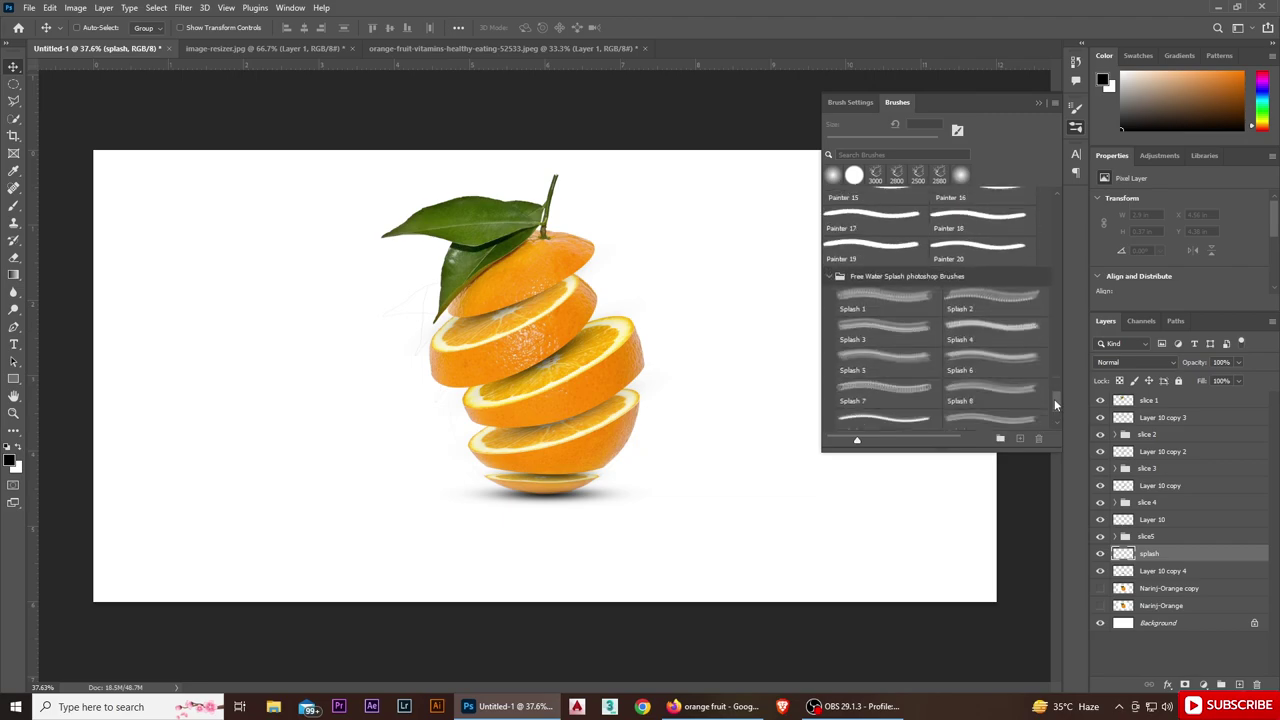
click(885, 278)
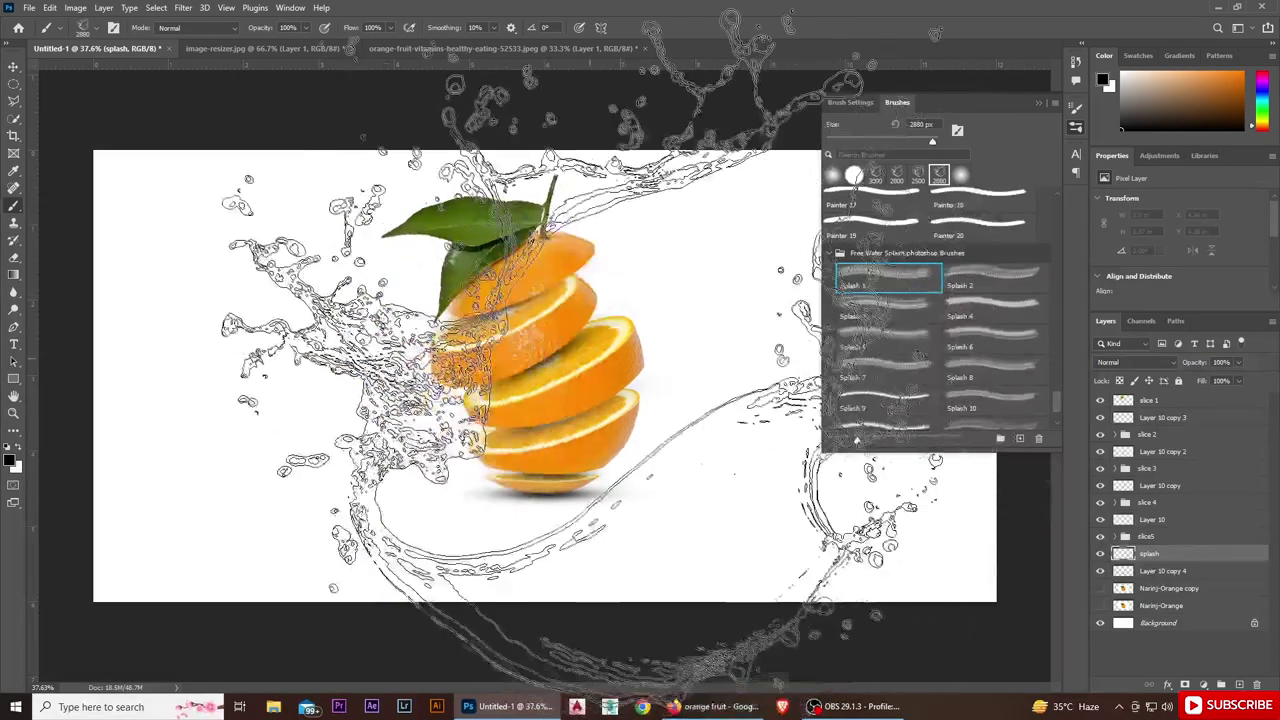
click(1039, 103)
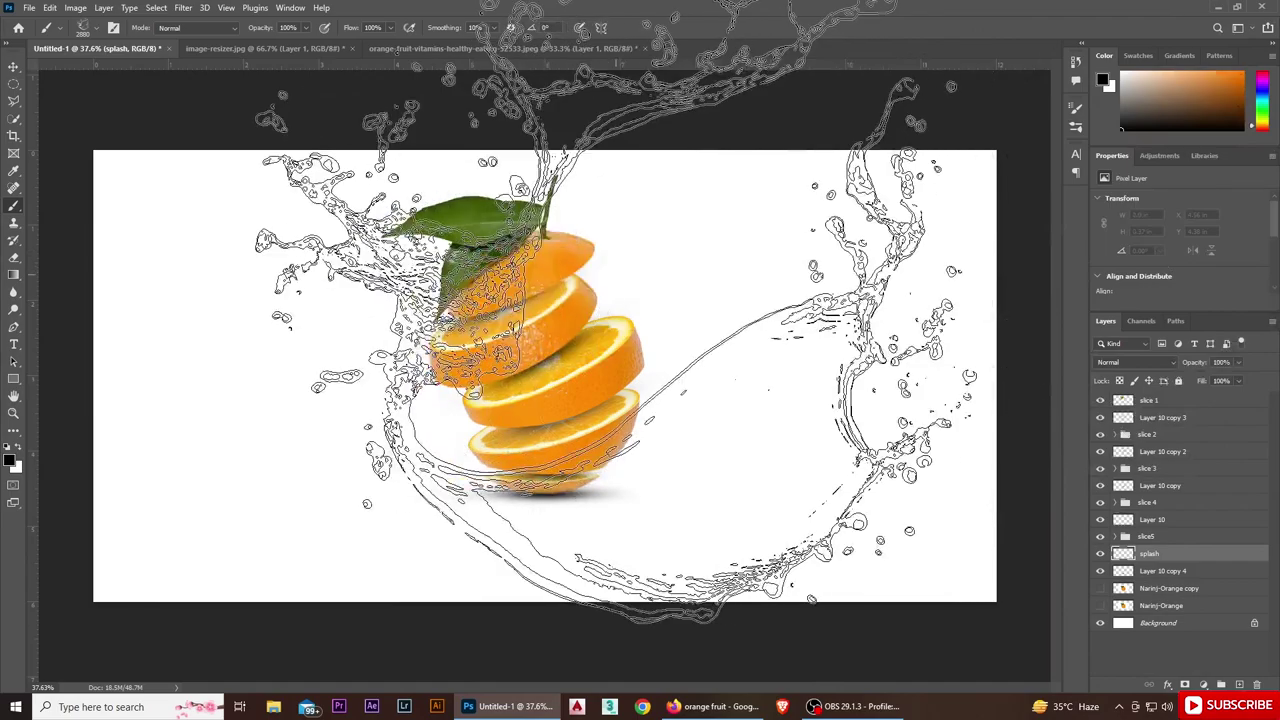
key(bracketleft)
key(bracketleft)
key(bracketleft)
key(bracketleft)
key(bracketleft)
key(bracketleft)
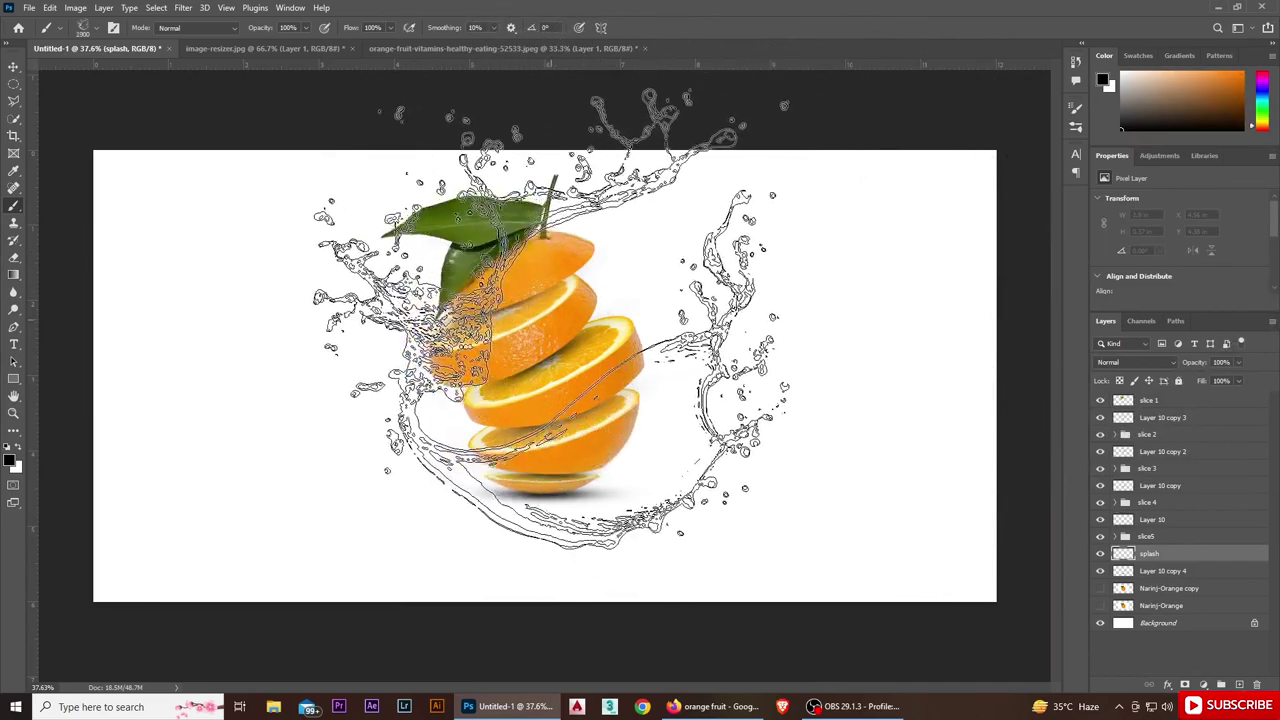
key(bracketleft)
key(bracketleft)
key(bracketleft)
key(bracketleft)
key(bracketleft)
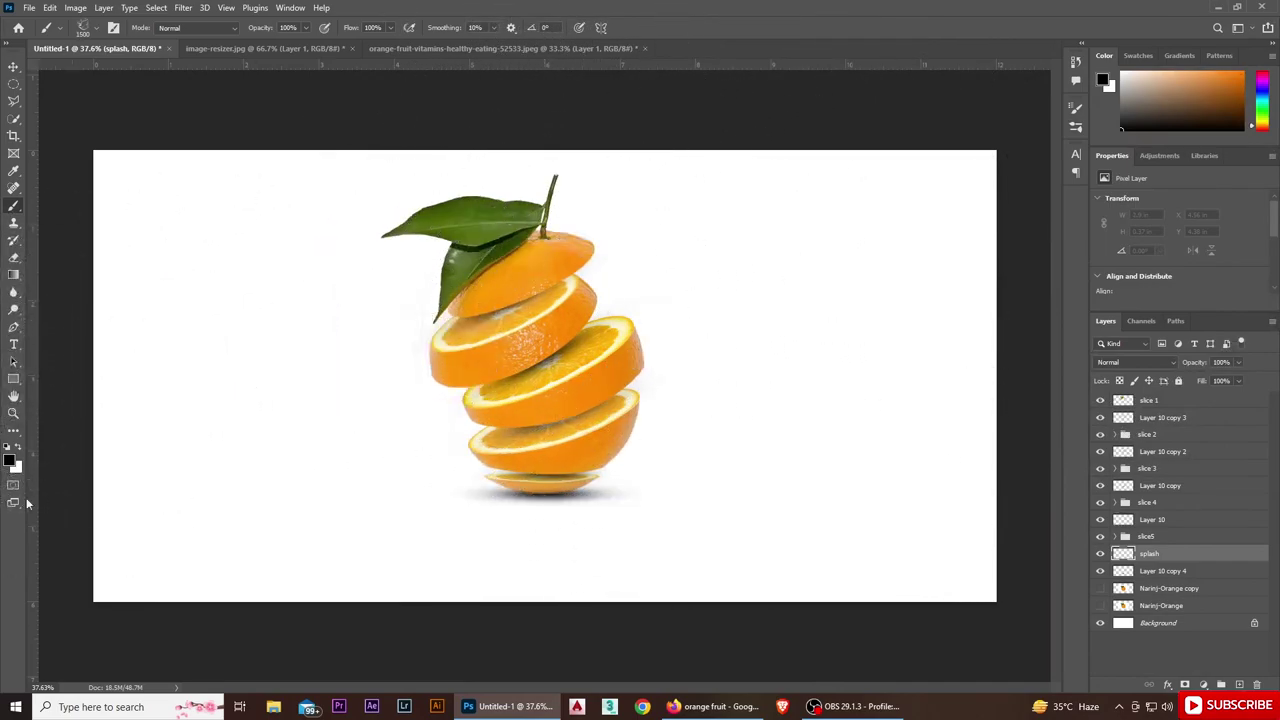
Set the foreground colour to a slightly darker orange sampled from a slice.
click(9, 460)
click(462, 362)
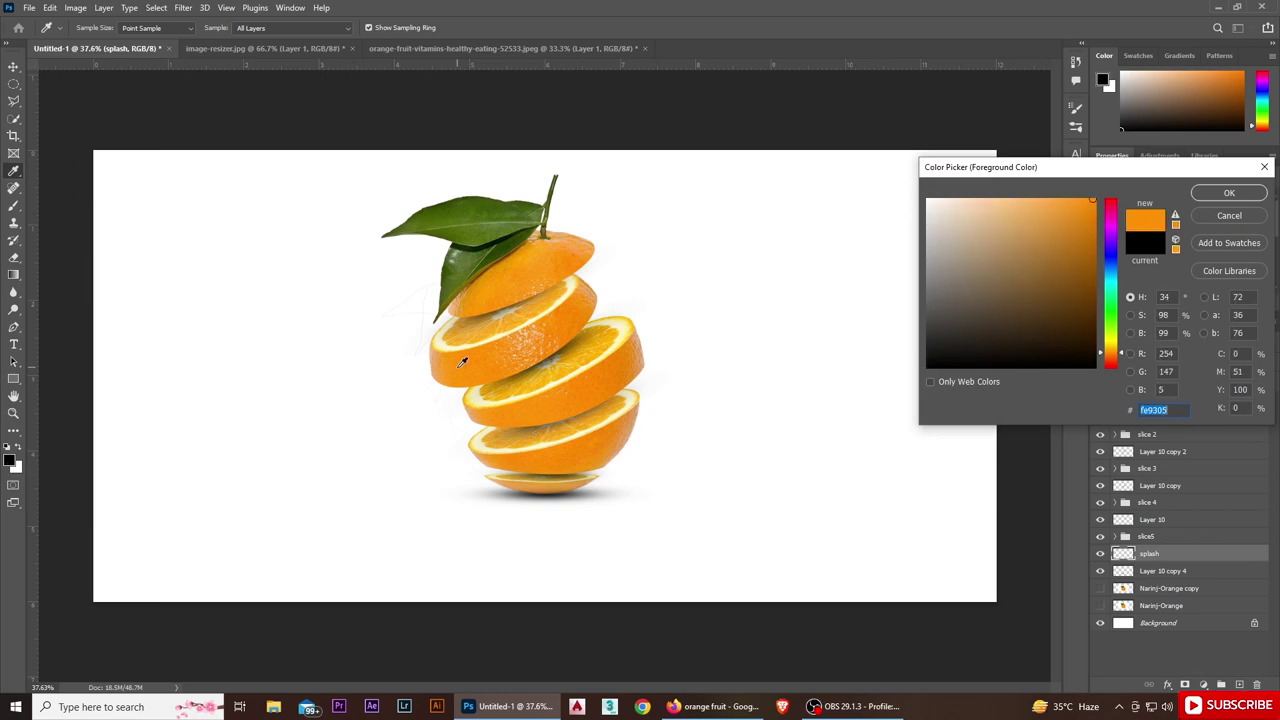
click(1091, 218)
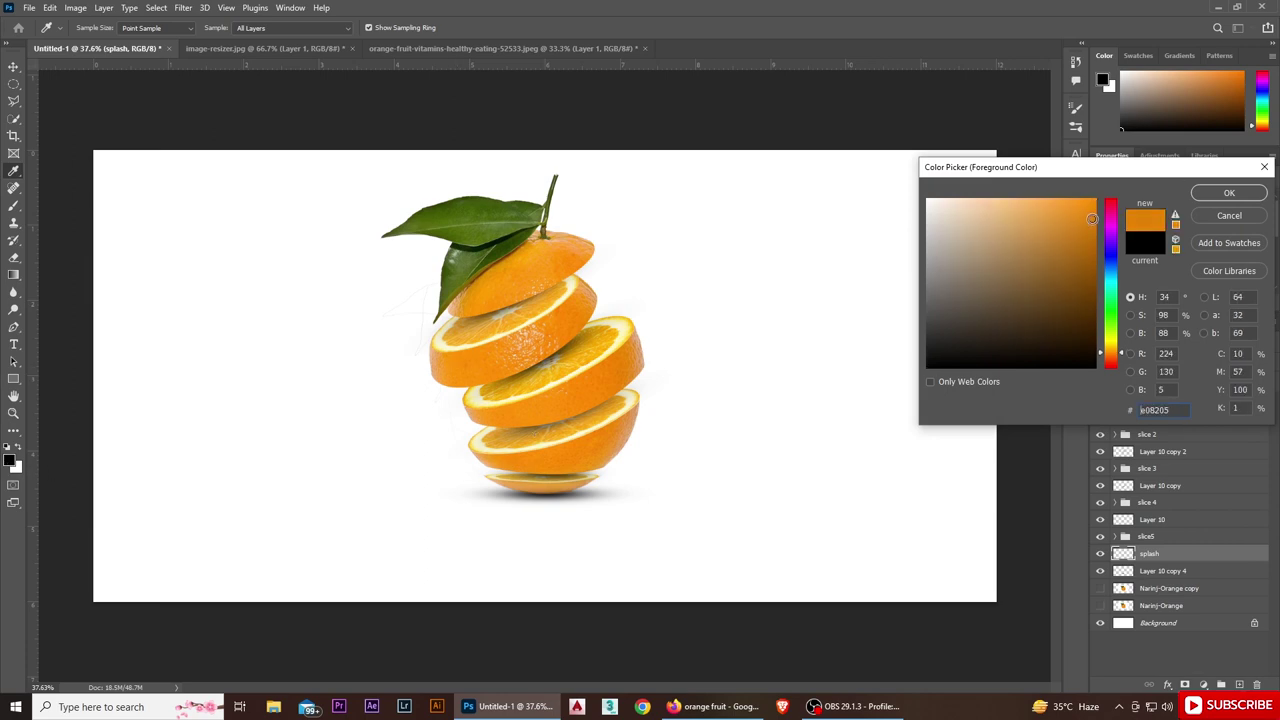
click(1208, 195)
Stamp the orange splash around the slices and duplicate it as splash copy.
key(b)
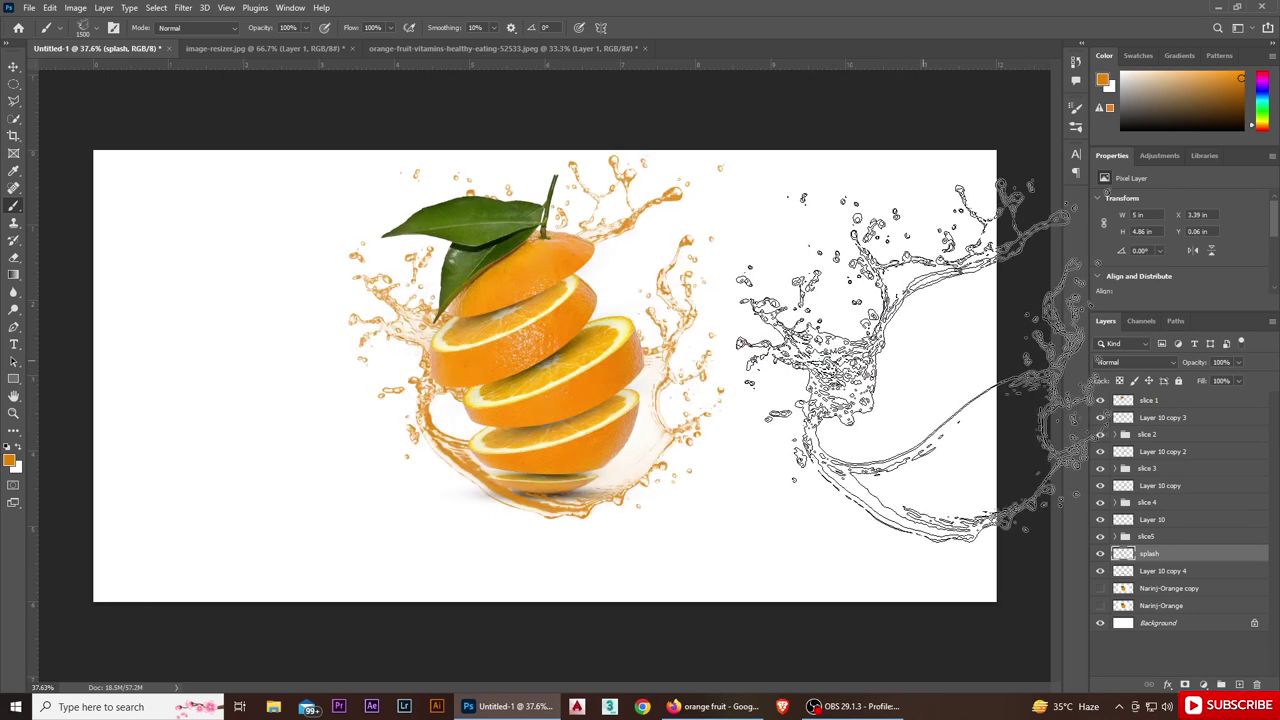
key(v)
key(ctrl+j)
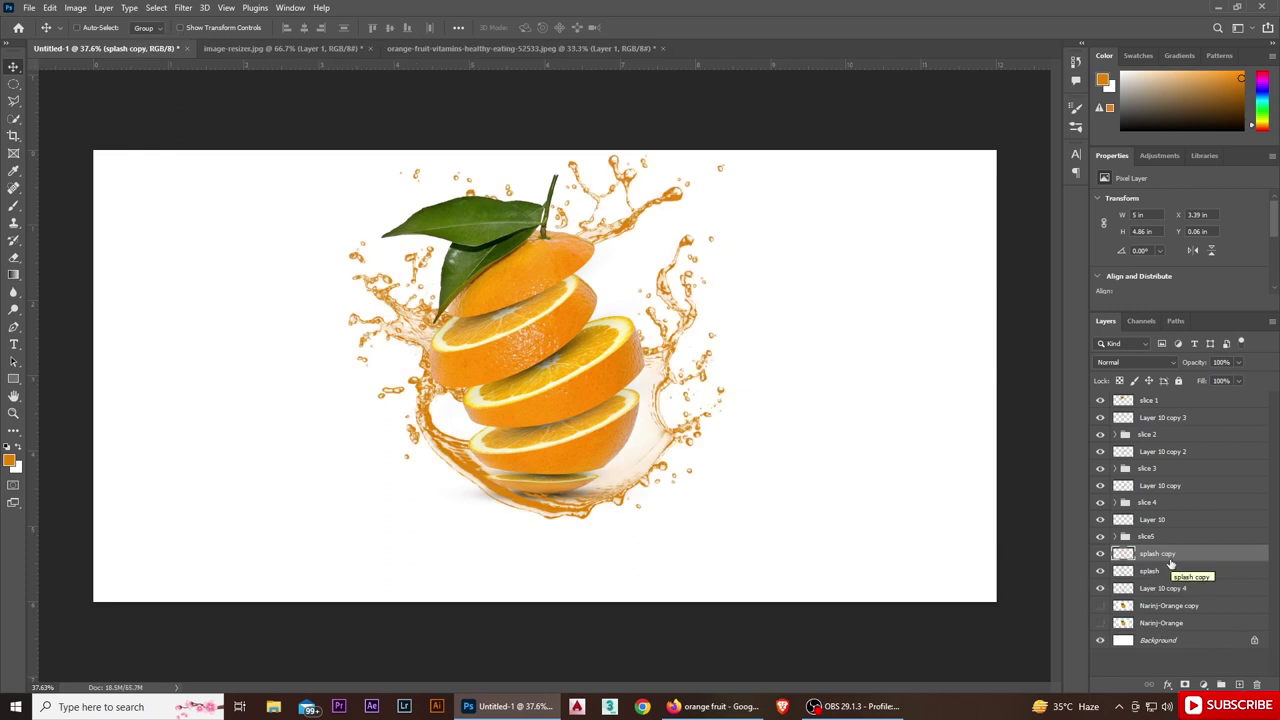
Add a Gradient fill layer above Background using black-to-transparent with its right stop removed.
click(1156, 641)
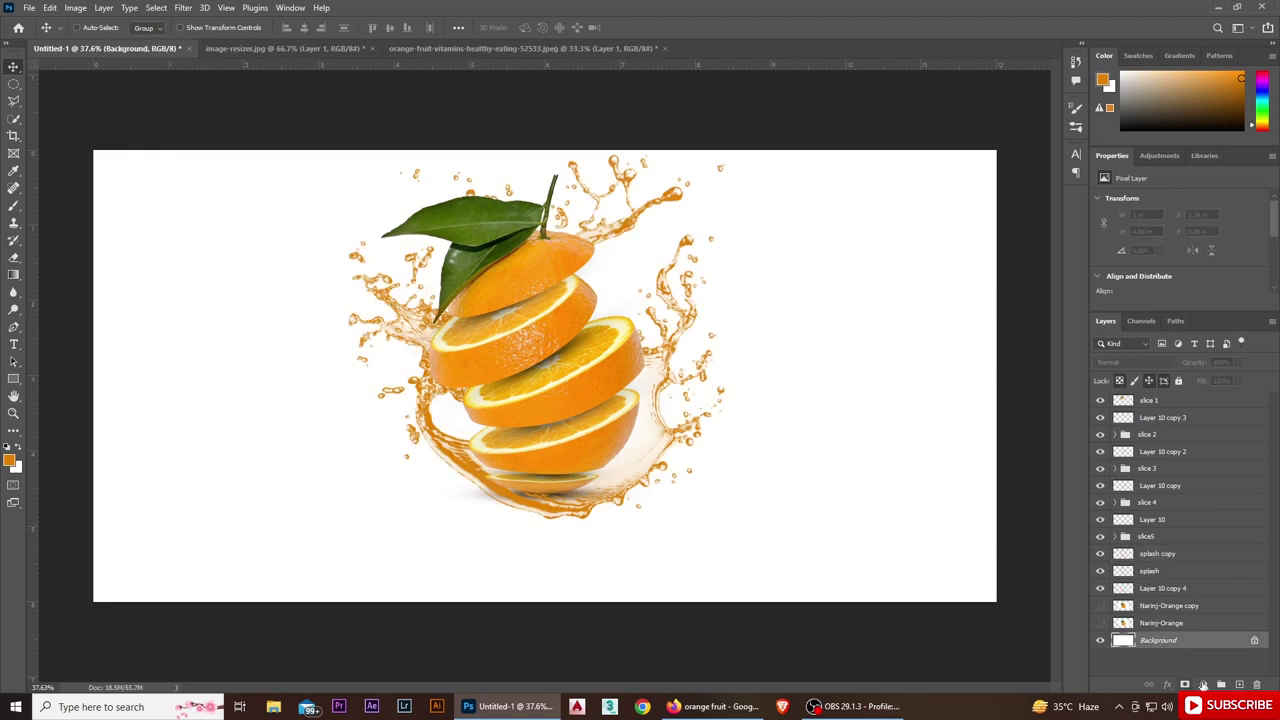
click(1203, 685)
click(1205, 466)
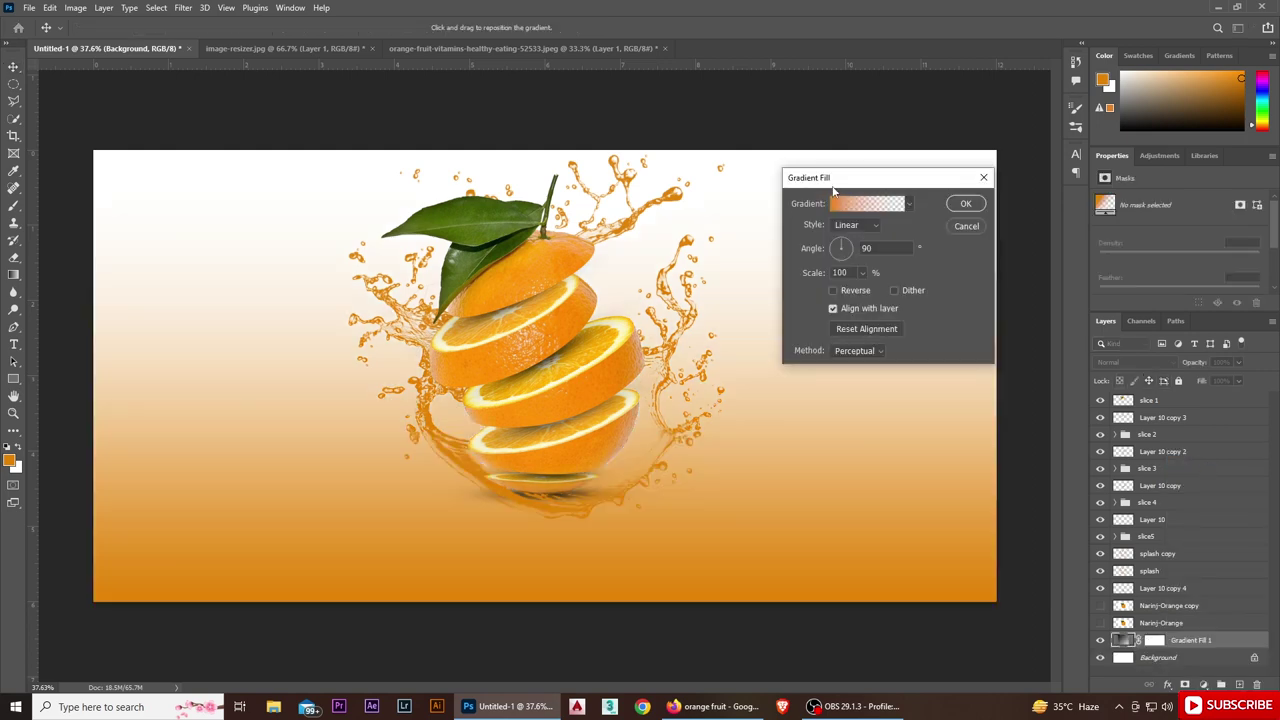
click(836, 203)
click(872, 326)
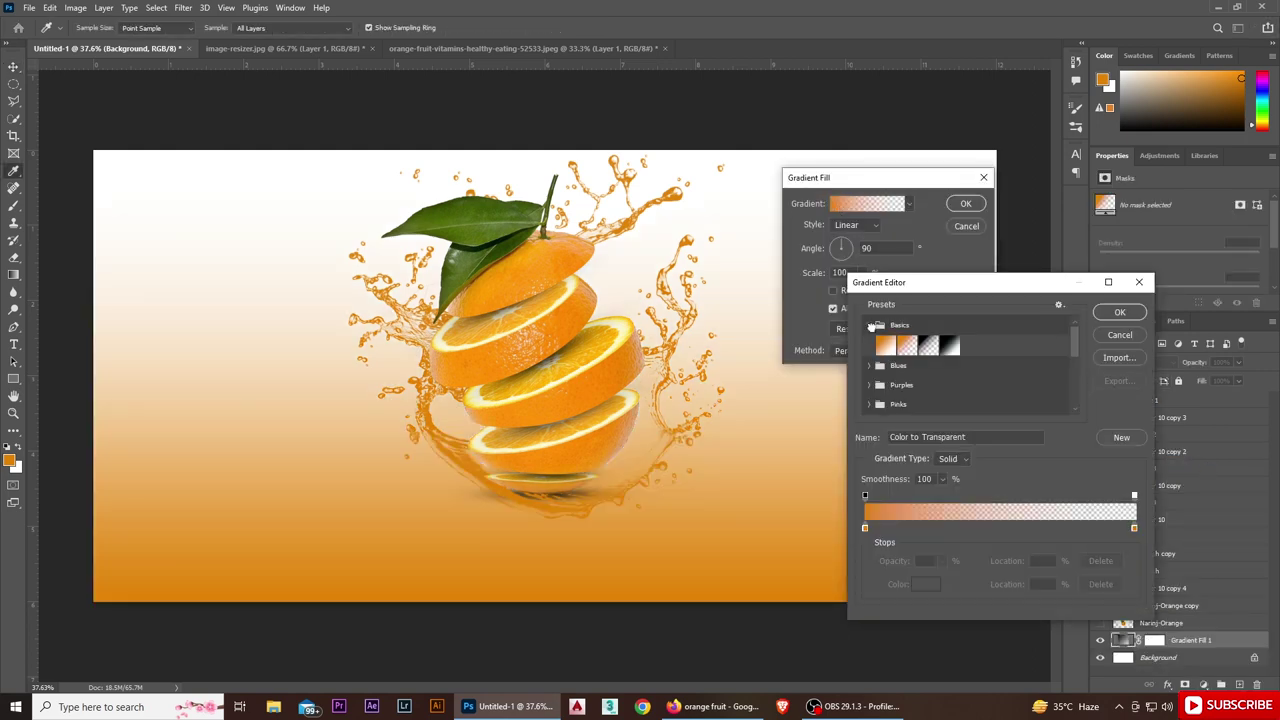
click(928, 346)
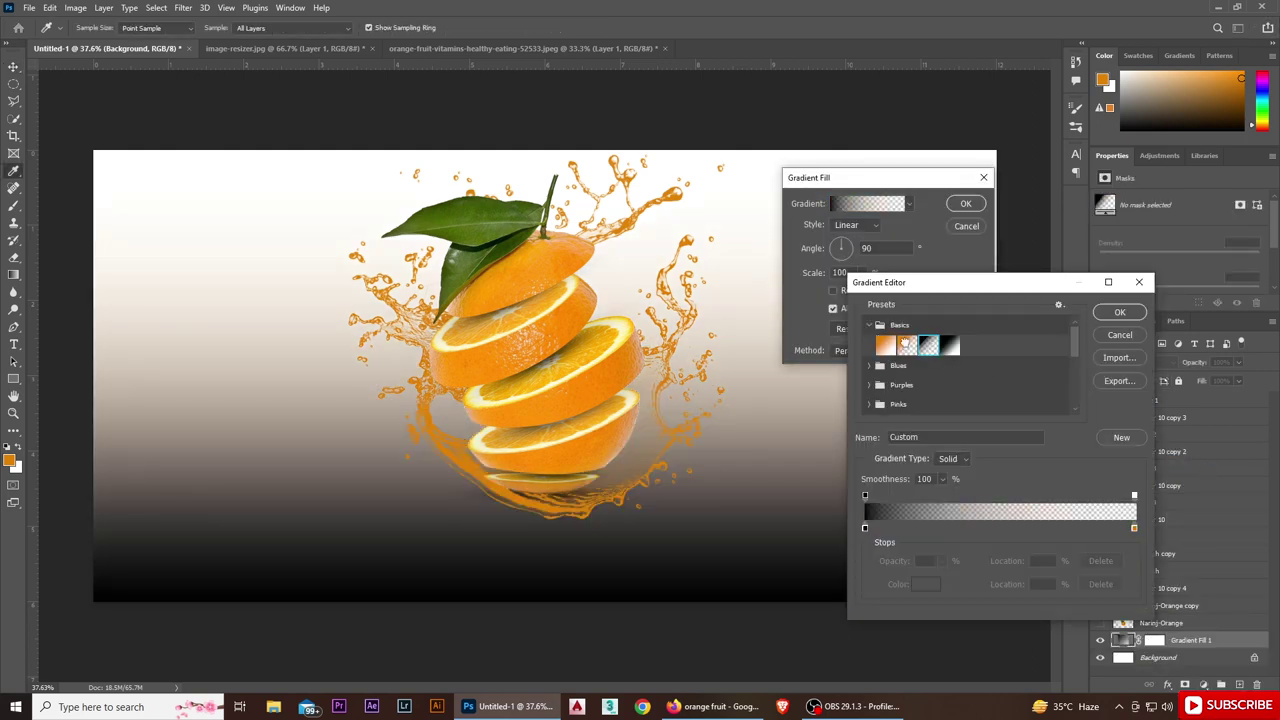
click(906, 345)
click(928, 346)
click(1134, 528)
click(1097, 585)
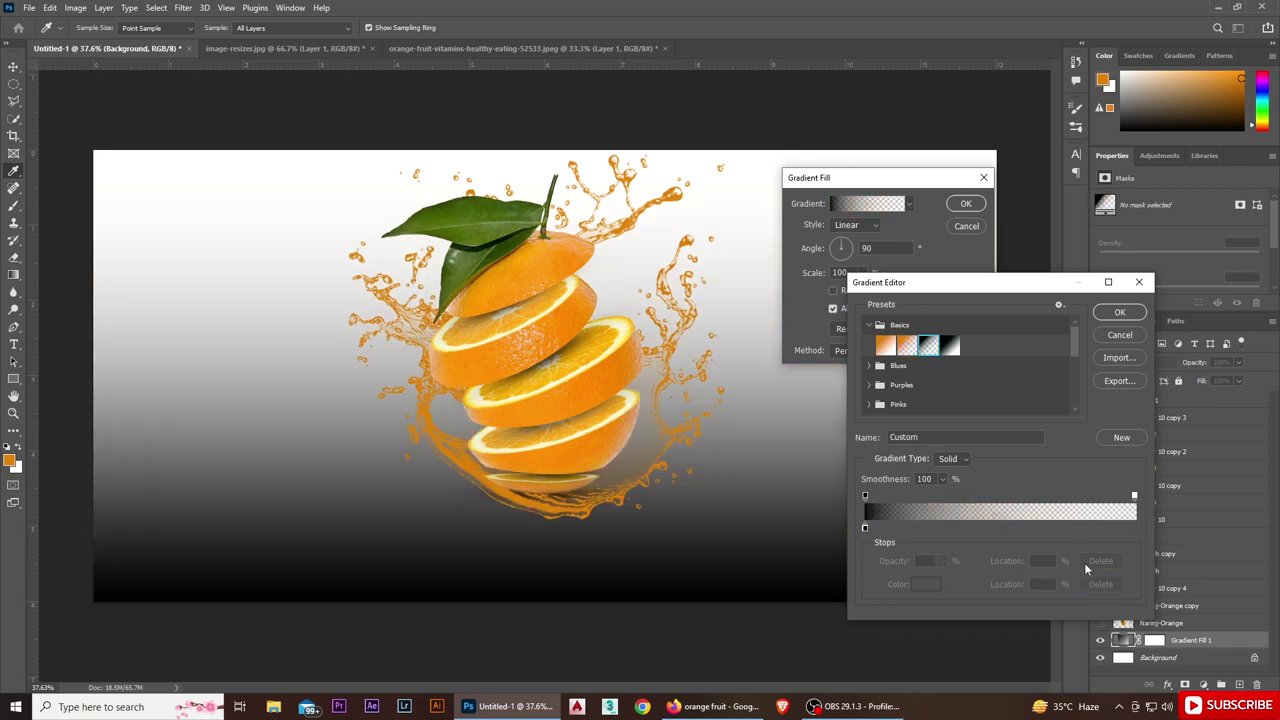
click(1119, 313)
Make the gradient Radial, reversed, at 473% scale.
click(862, 226)
click(850, 250)
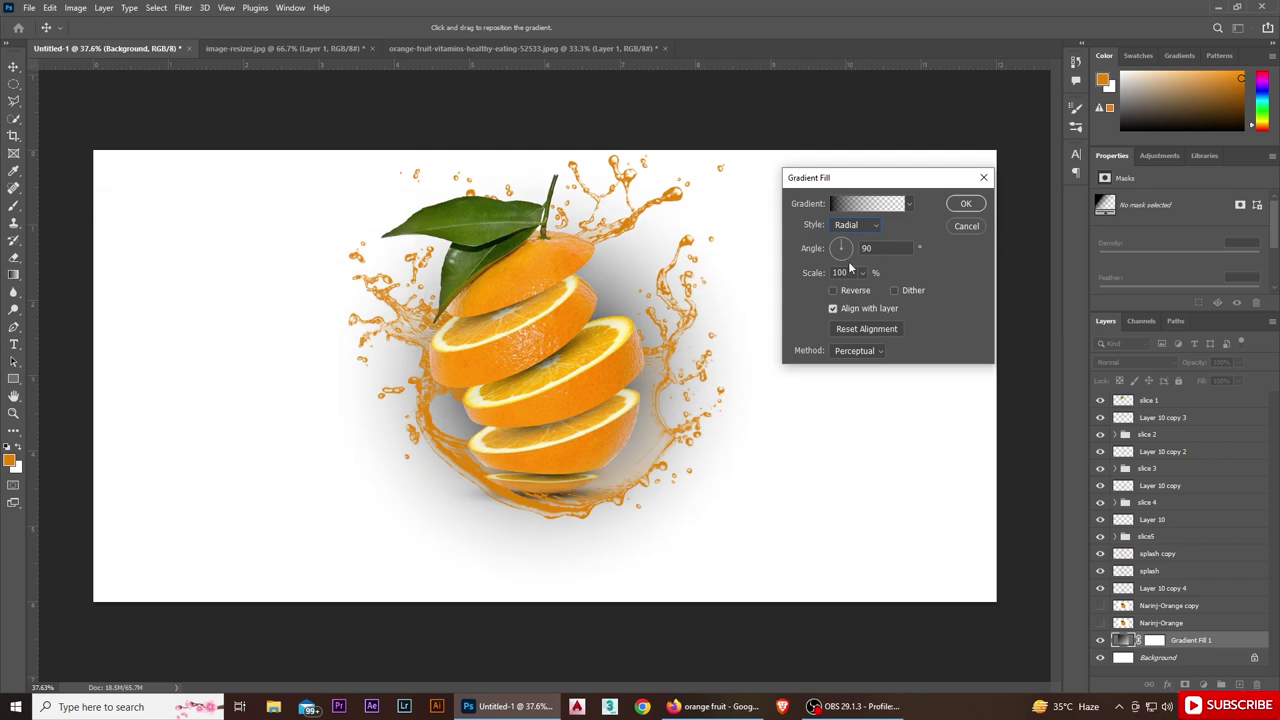
click(833, 290)
click(862, 272)
drag(862, 290, 877, 290)
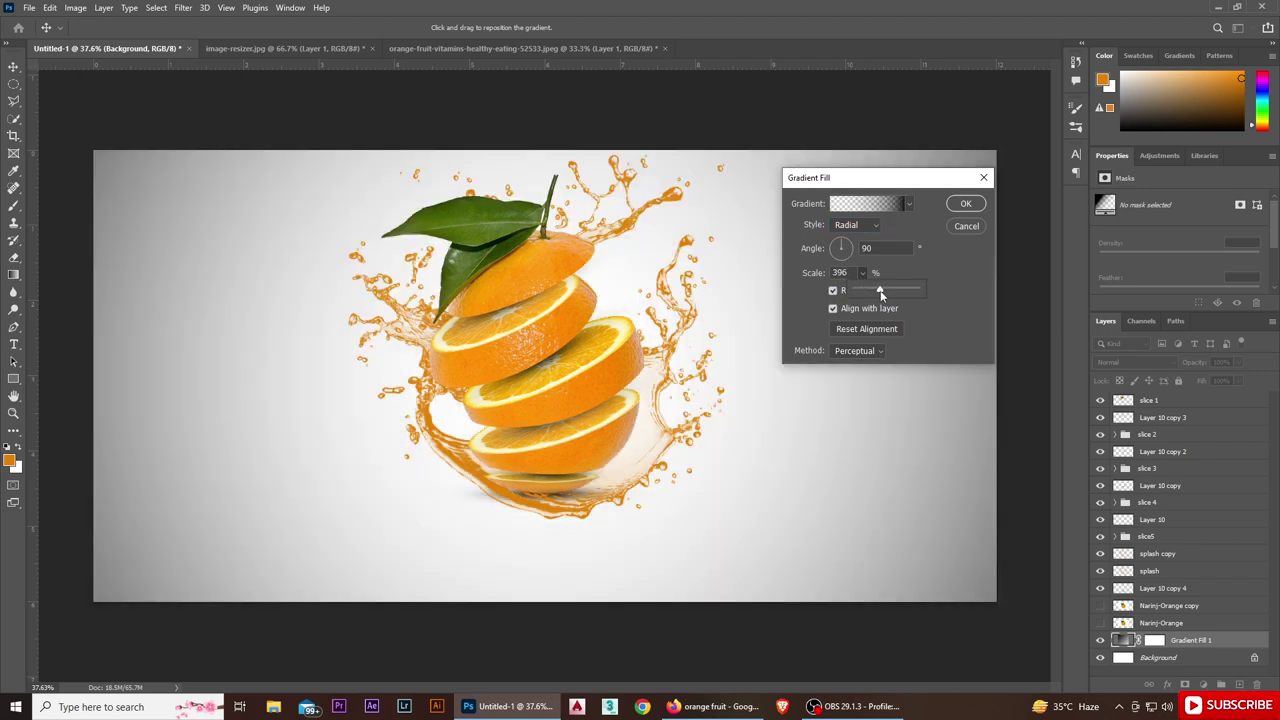
drag(877, 290, 884, 292)
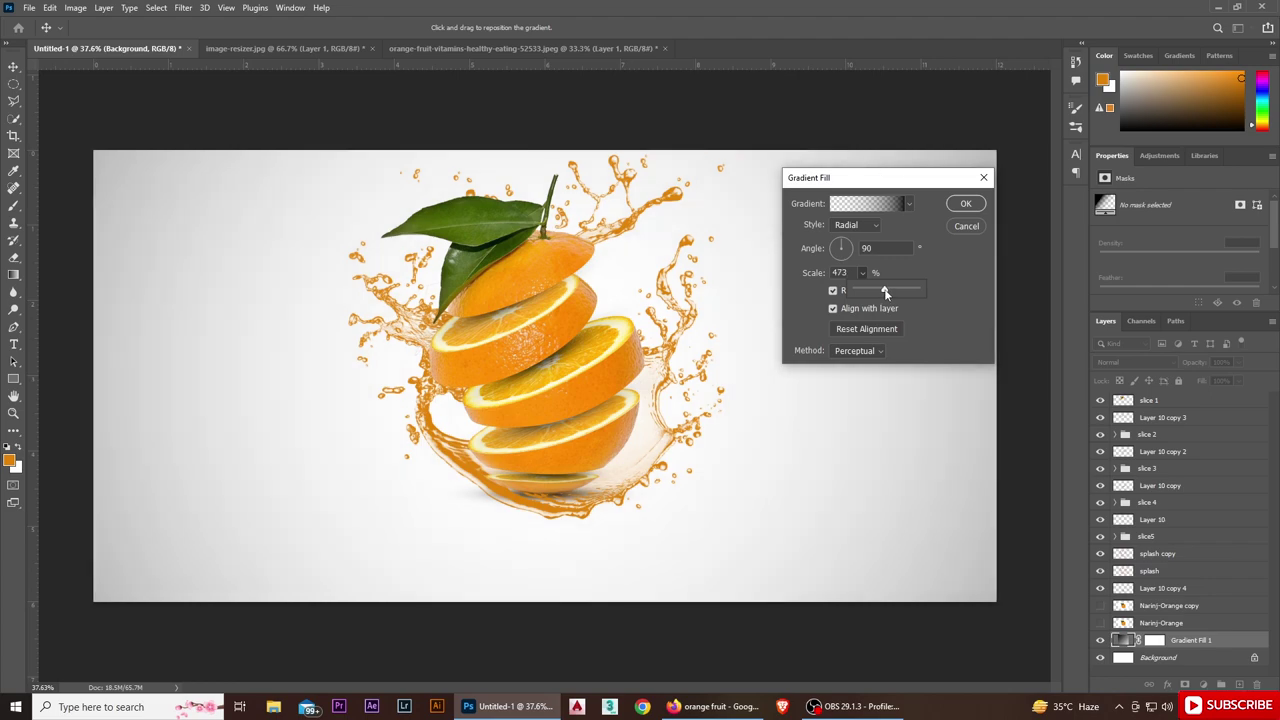
Confirm the Gradient Fill dialog to finish the grey-white radial background.
click(966, 203)
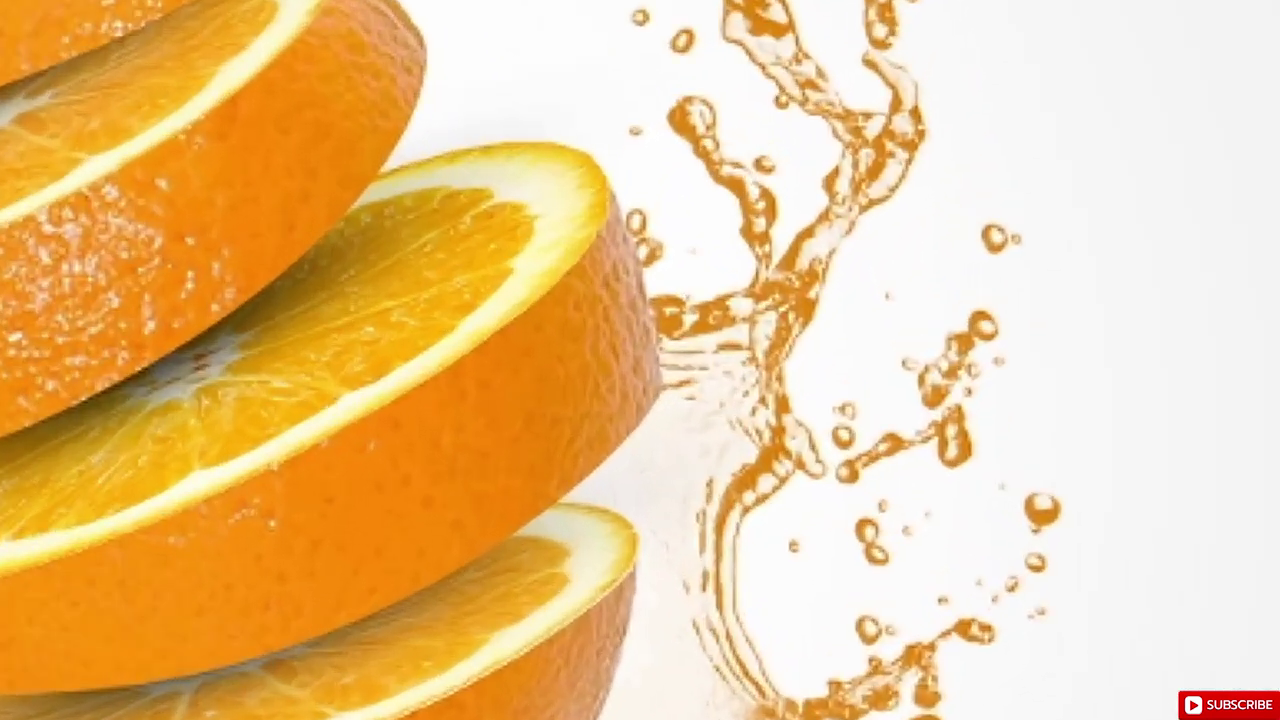